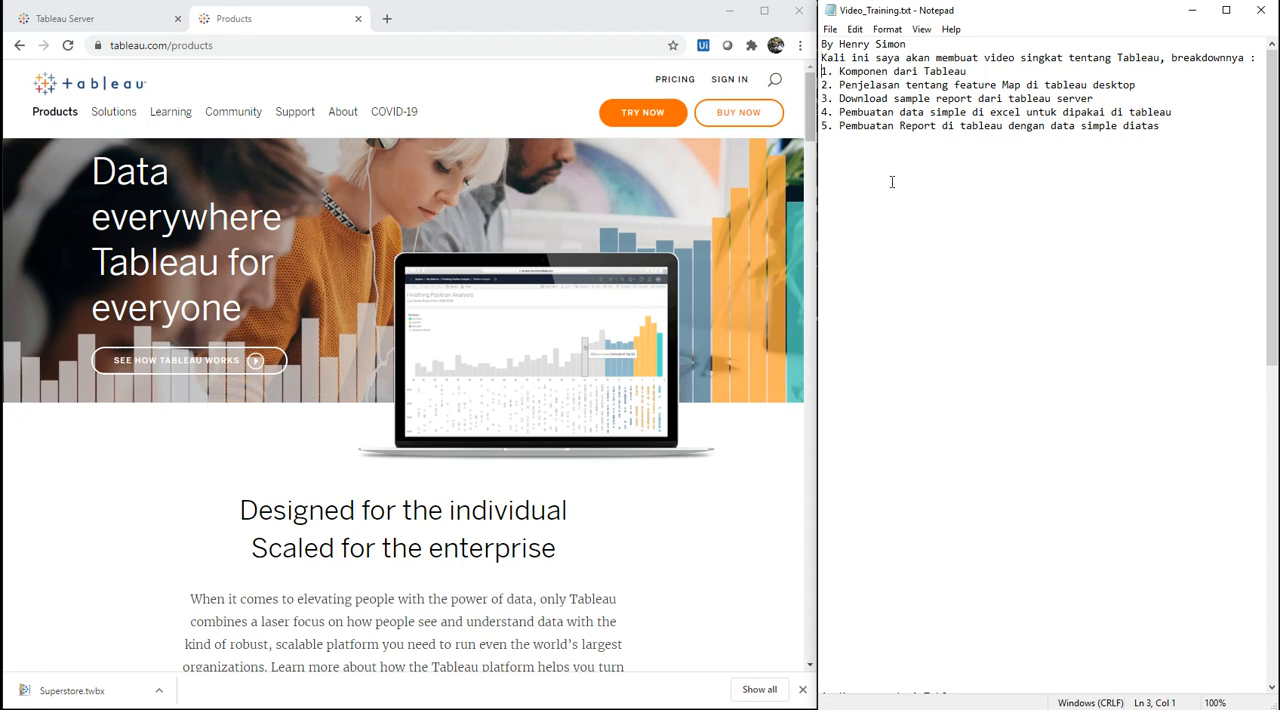
Step: Highlight outline item 1, "Komponen dari Tableau", in the Video_Training.txt notes
key(shift+End)
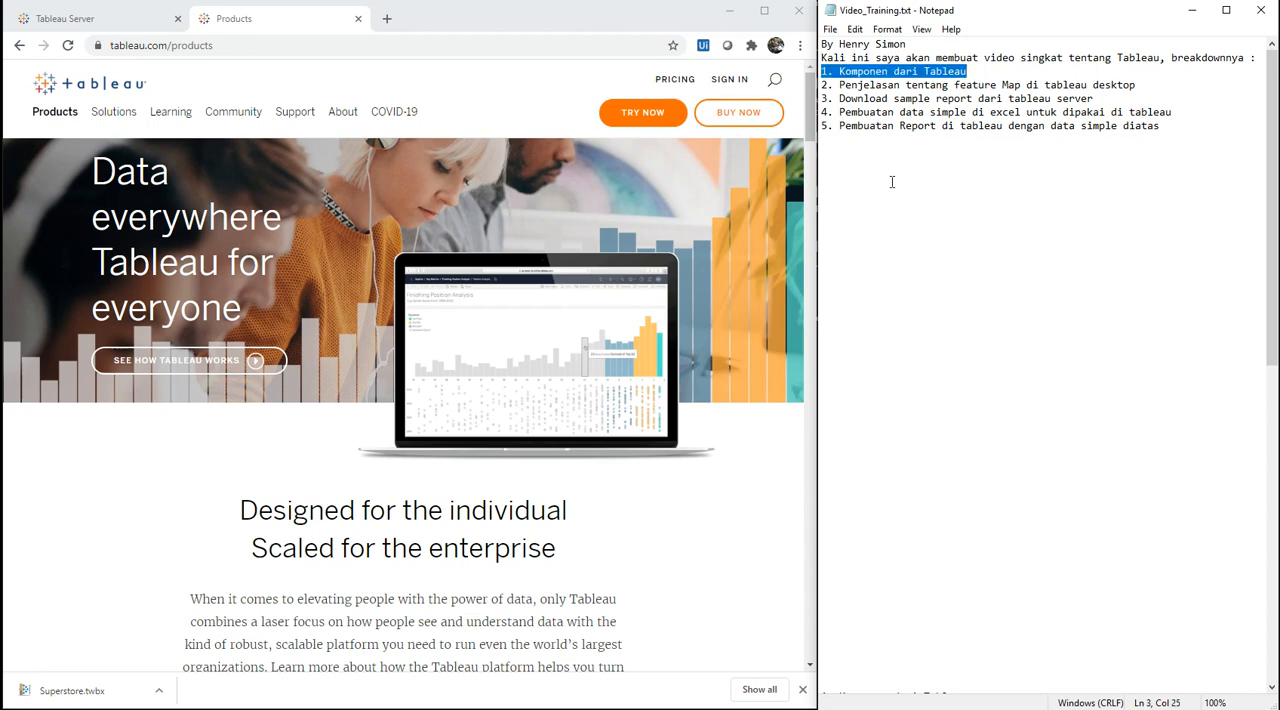
key(Home)
key(shift+End)
key(Home)
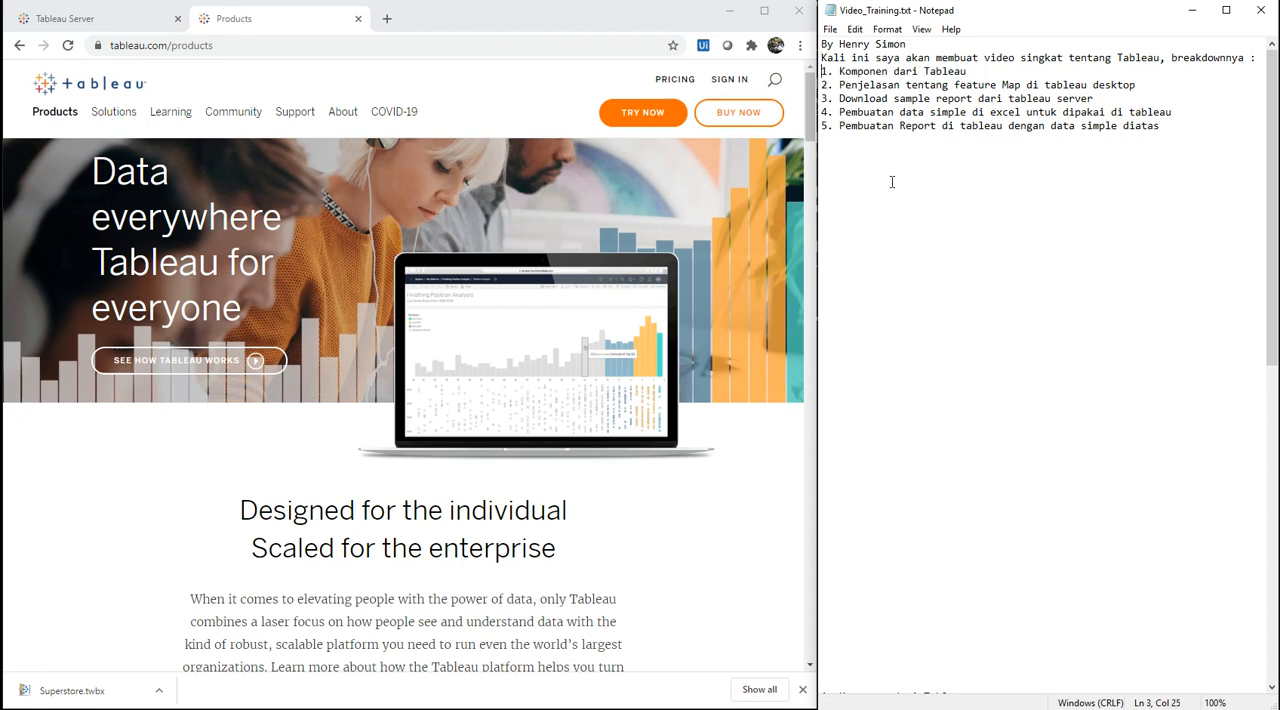
key(shift+End)
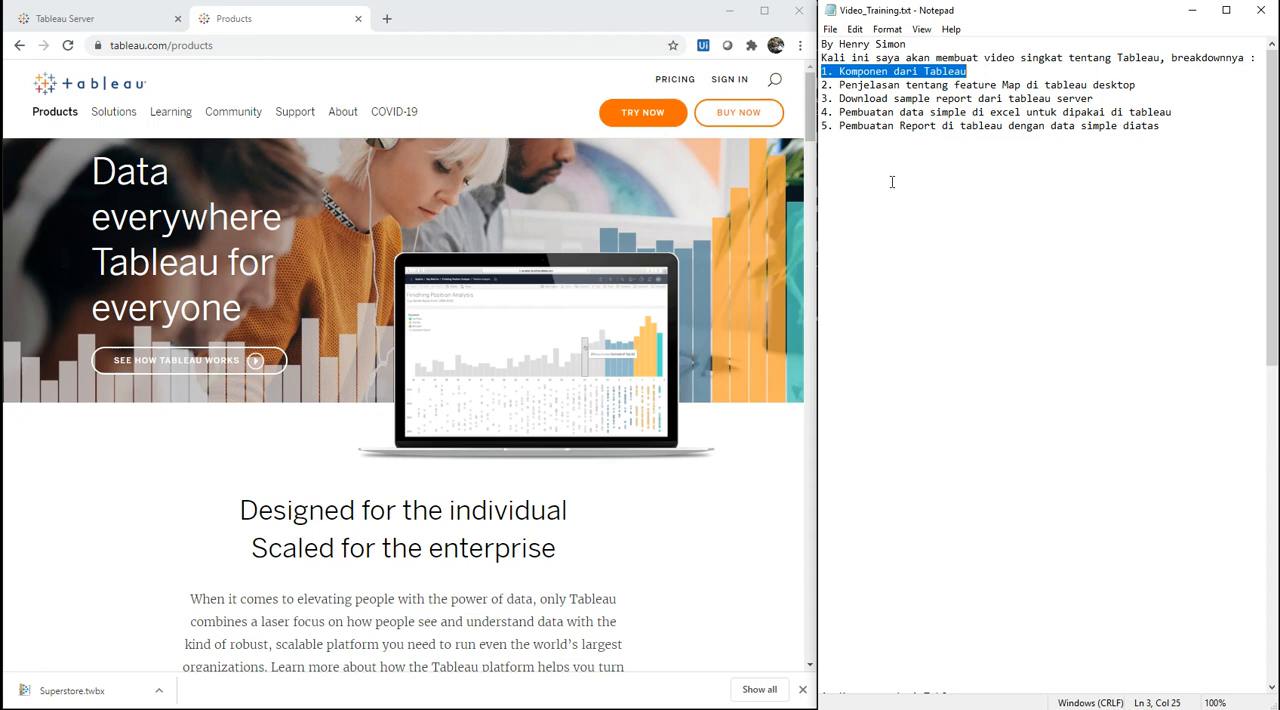
key(Home)
key(shift+End)
key(Home)
key(shift+End)
Step: Highlight outline item 2, "Penjelasan tentang feature Map di tableau desktop", in the notes
key(Down)
key(Home)
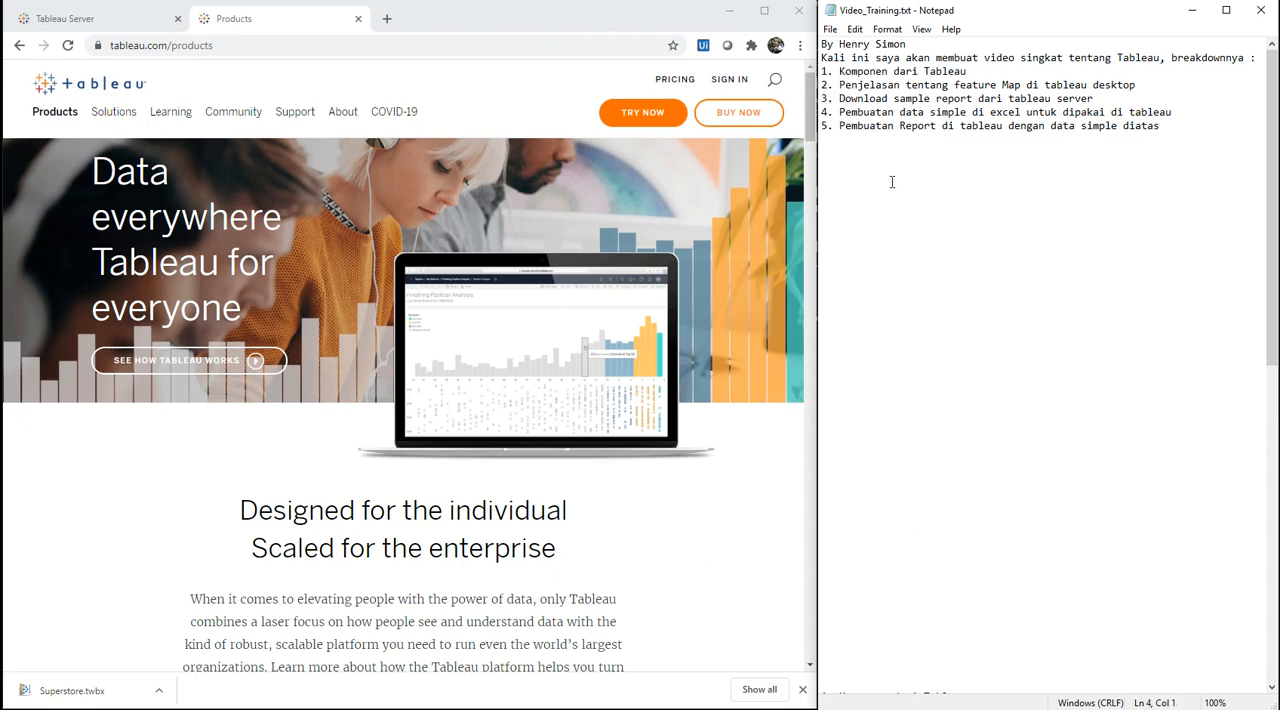
key(shift+End)
key(Home)
key(shift+End)
key(Home)
key(shift+End)
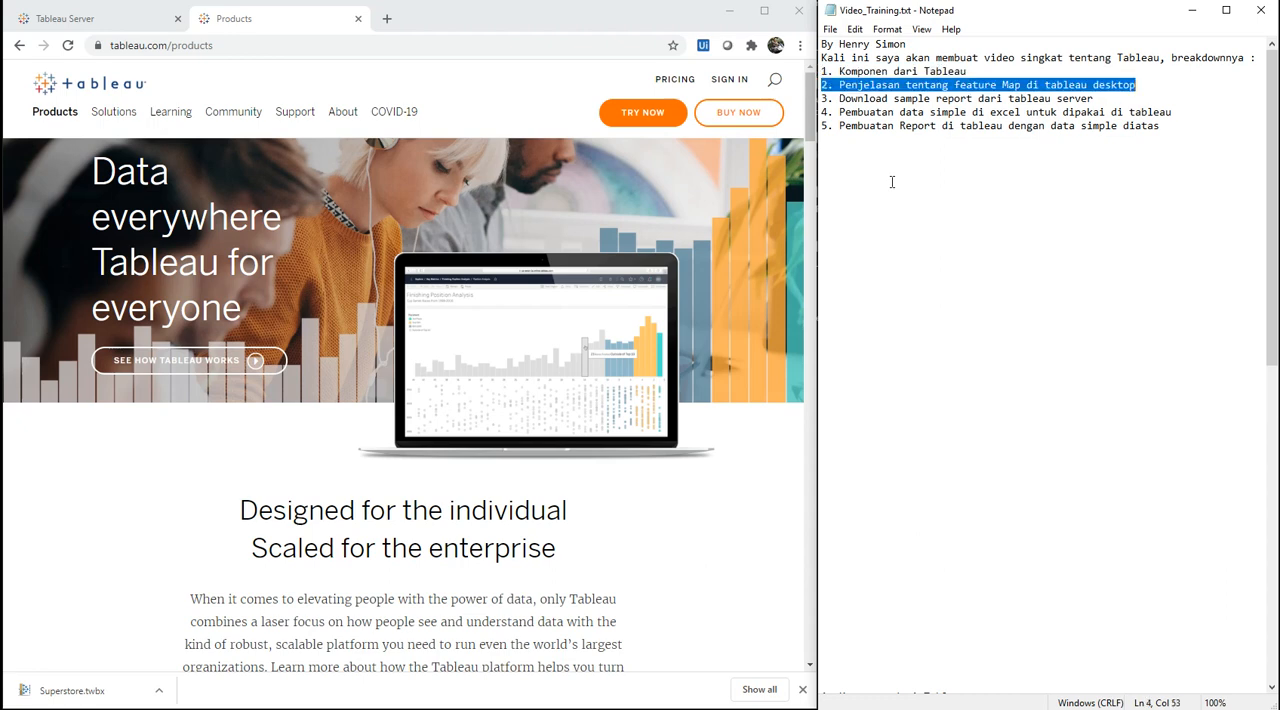
key(Home)
key(shift+End)
key(Down)
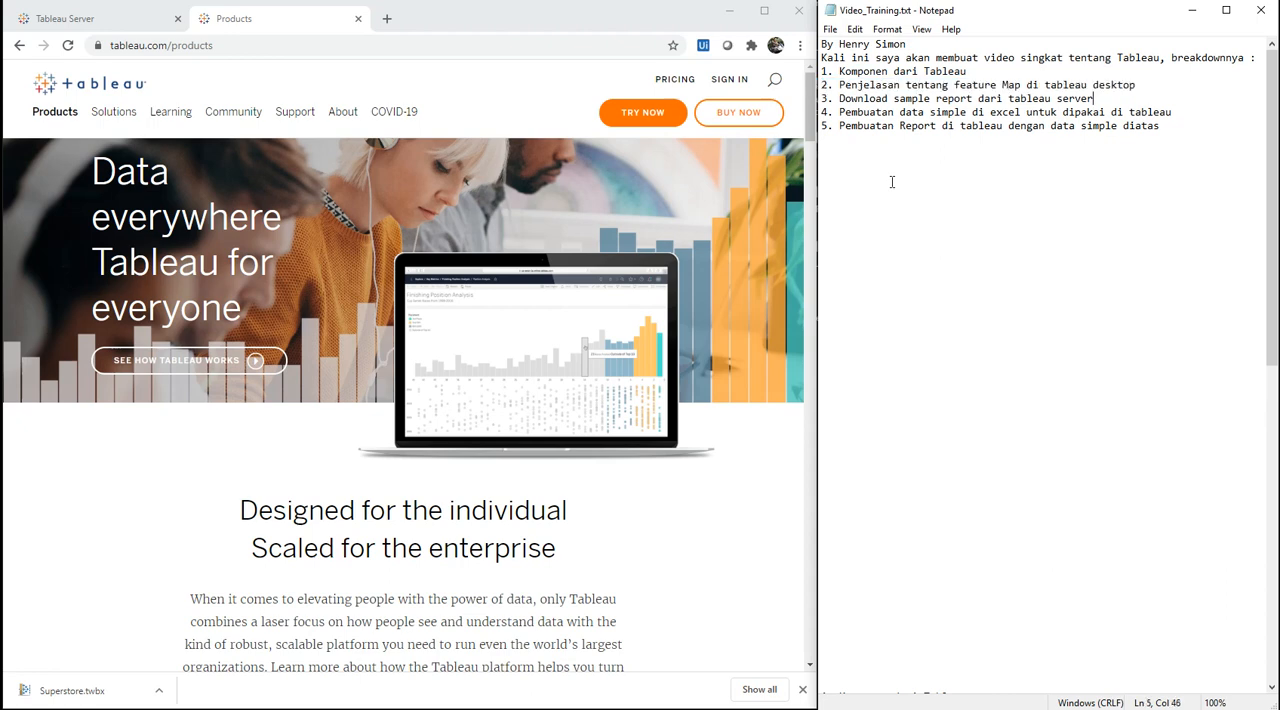
key(Up)
key(Home)
key(shift+End)
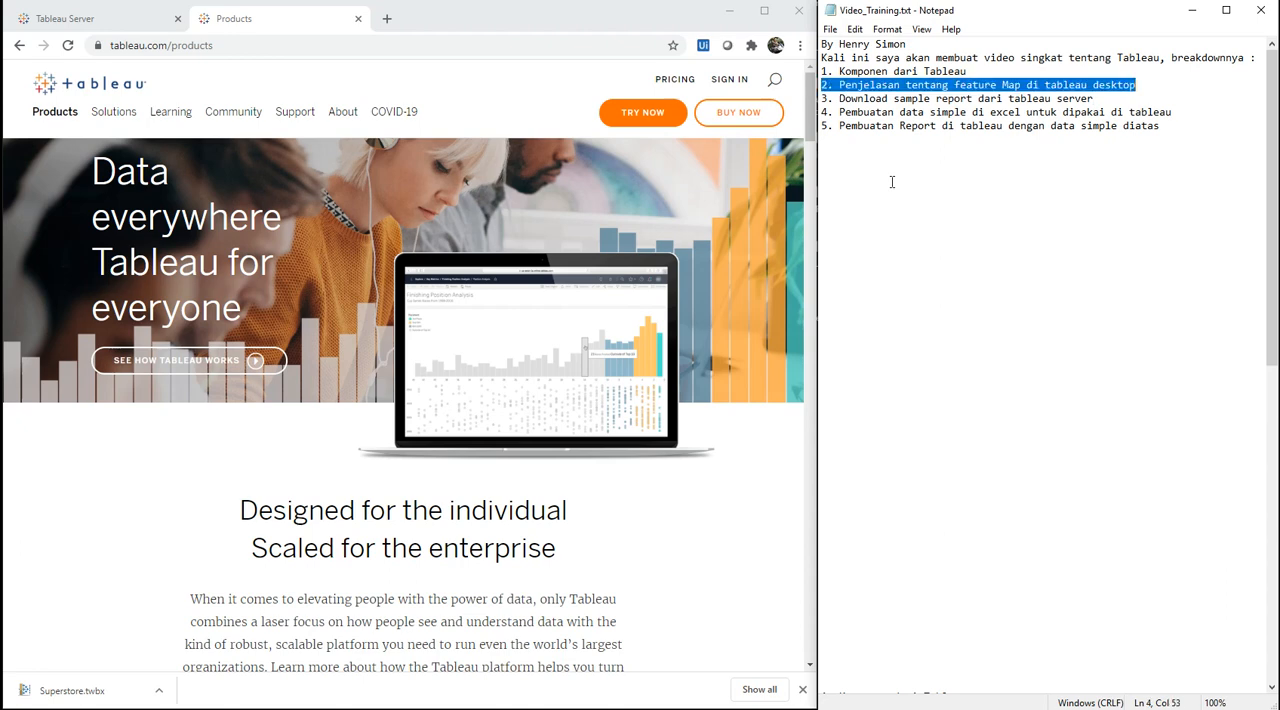
Step: Highlight outline item 3, "Download sample report dari tableau server", in the notes
key(Down)
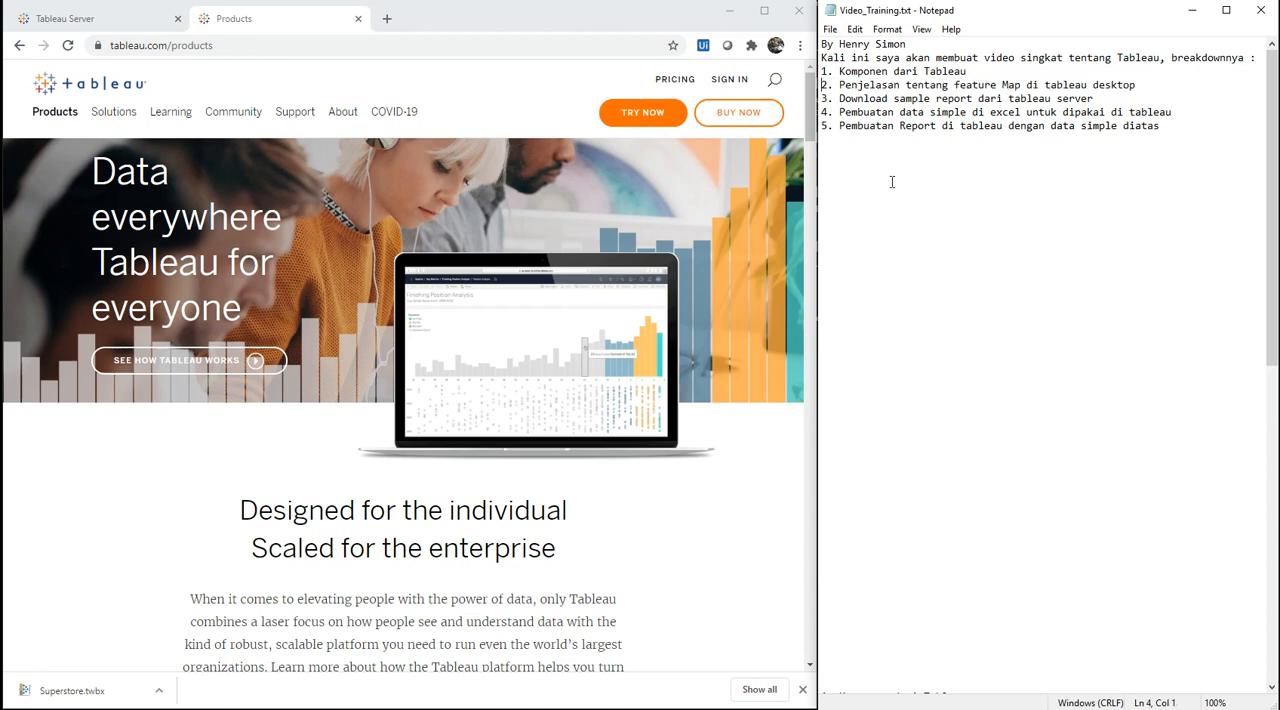
key(Up)
key(Home)
key(shift+End)
key(Home)
key(shift+End)
key(End)
key(Home)
key(shift+End)
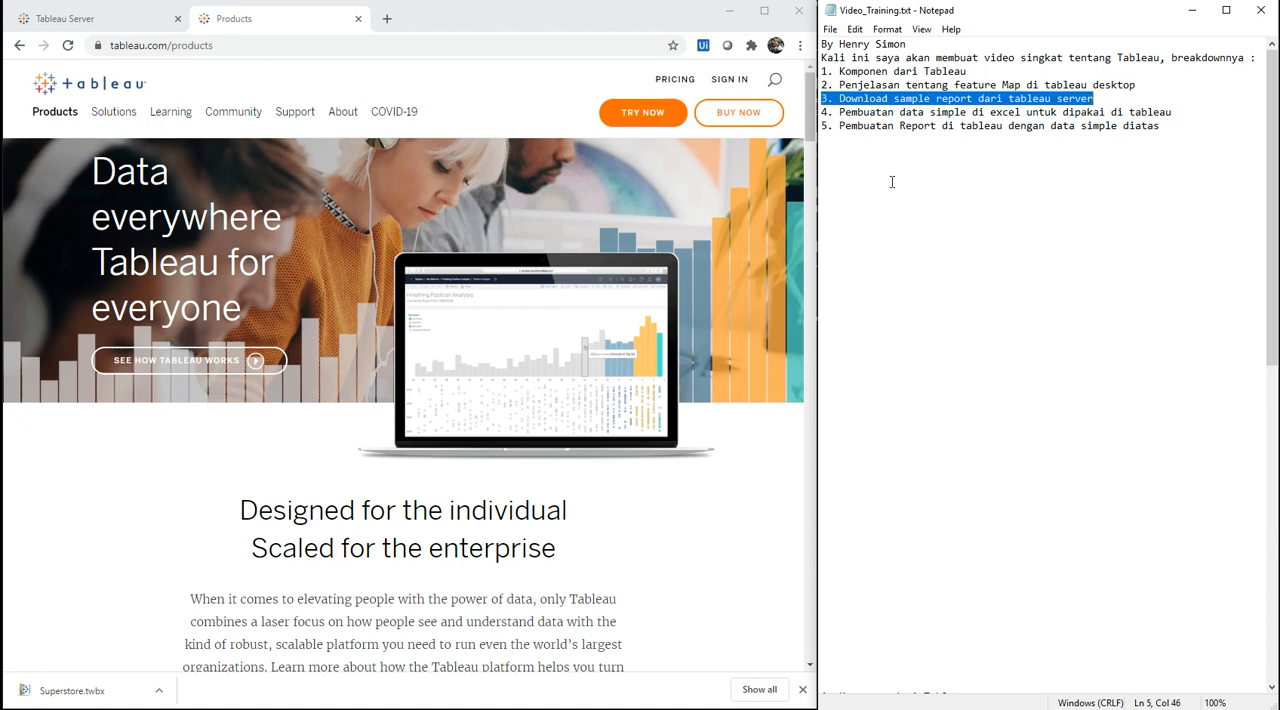
key(End)
key(shift+Home)
key(End)
key(shift+Home)
Step: Highlight outline item 4, "Pembuatan data simple di excel untuk dipakai di tableau", in the notes
key(Down)
key(shift+End)
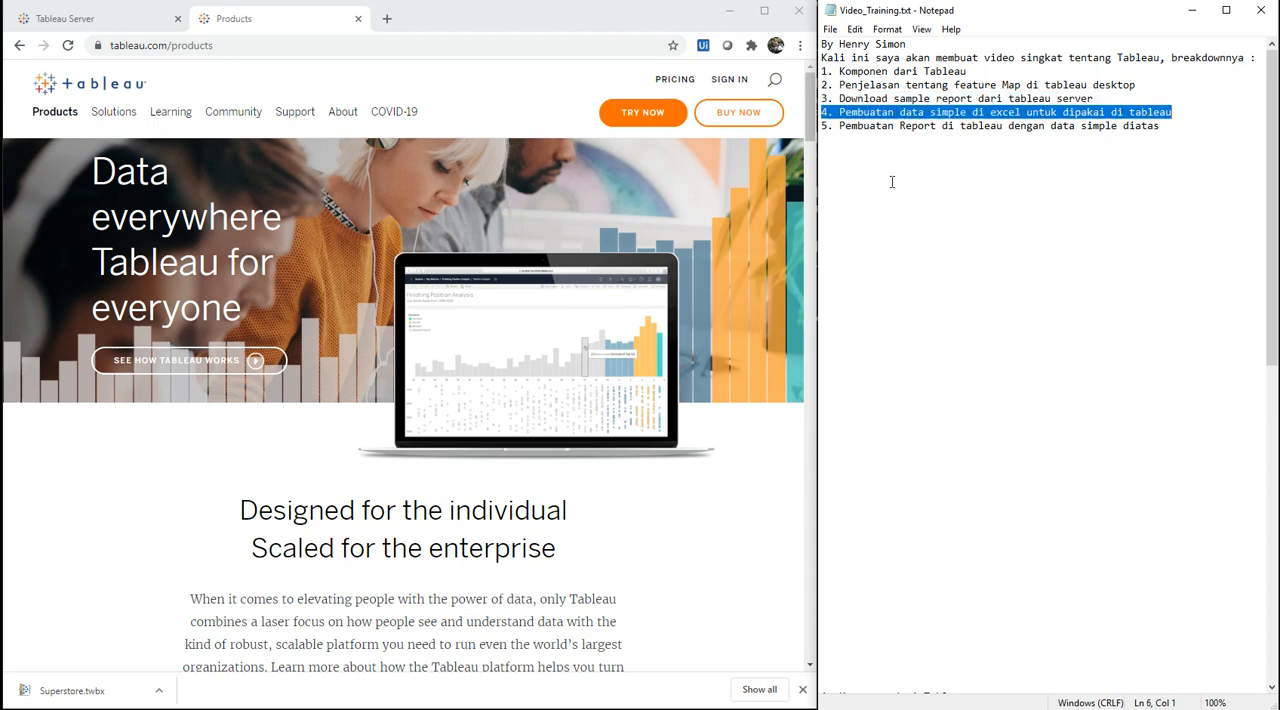
key(Home)
key(shift+End)
key(Home)
key(shift+End)
key(Home)
key(shift+End)
key(Home)
Step: Highlight outline item 5, "Pembuatan Report di tableau dengan data simple diatas", in the notes
key(Down)
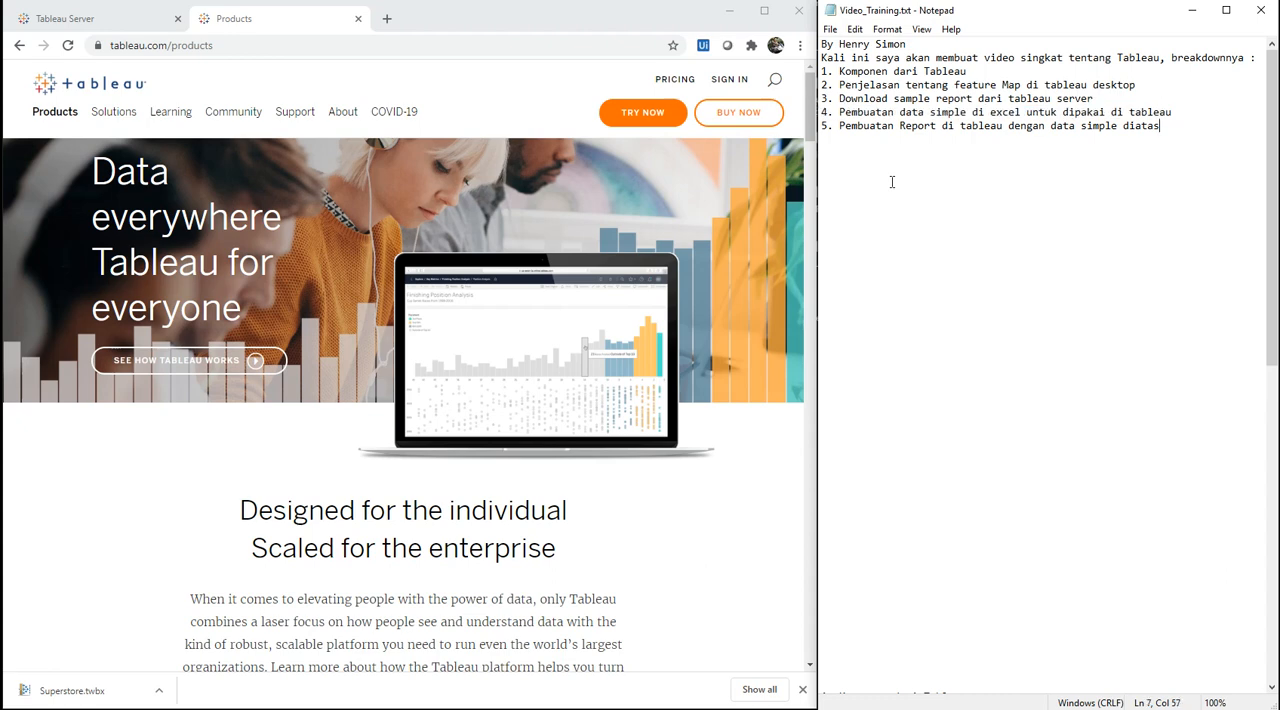
key(shift+End)
key(Home)
key(shift+End)
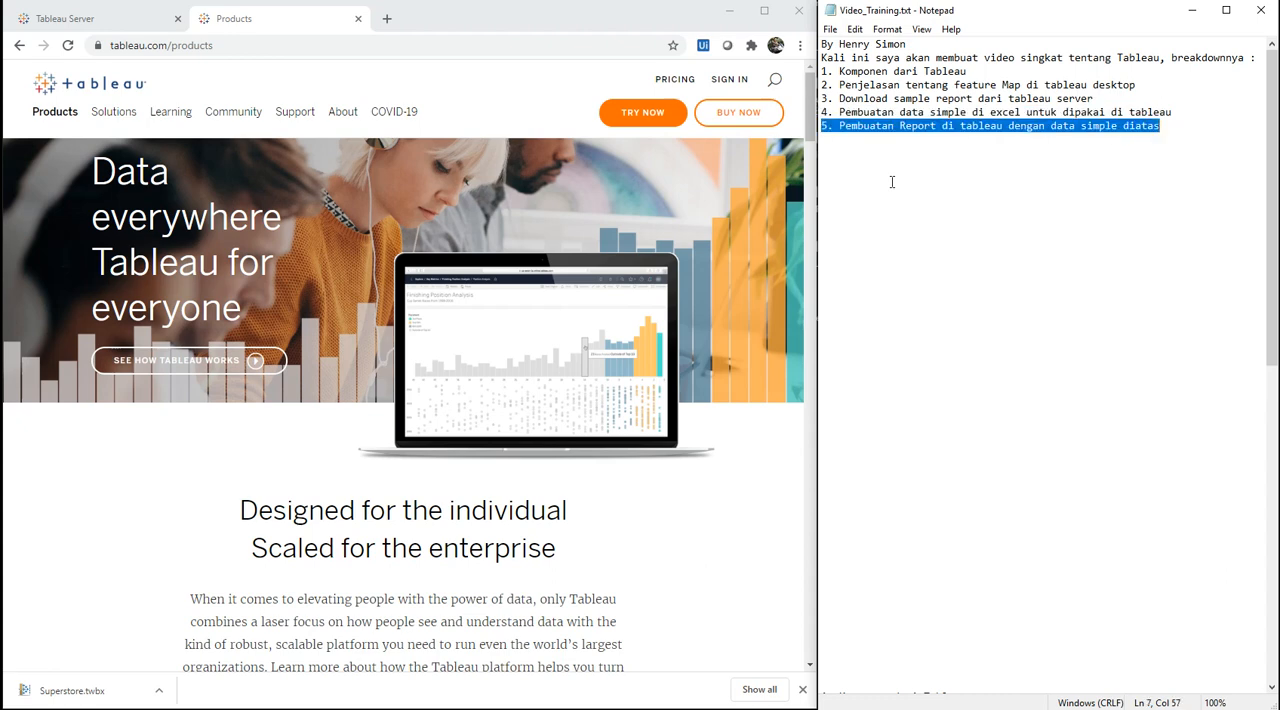
key(Home)
key(shift+End)
key(Home)
key(shift+End)
key(Home)
key(End)
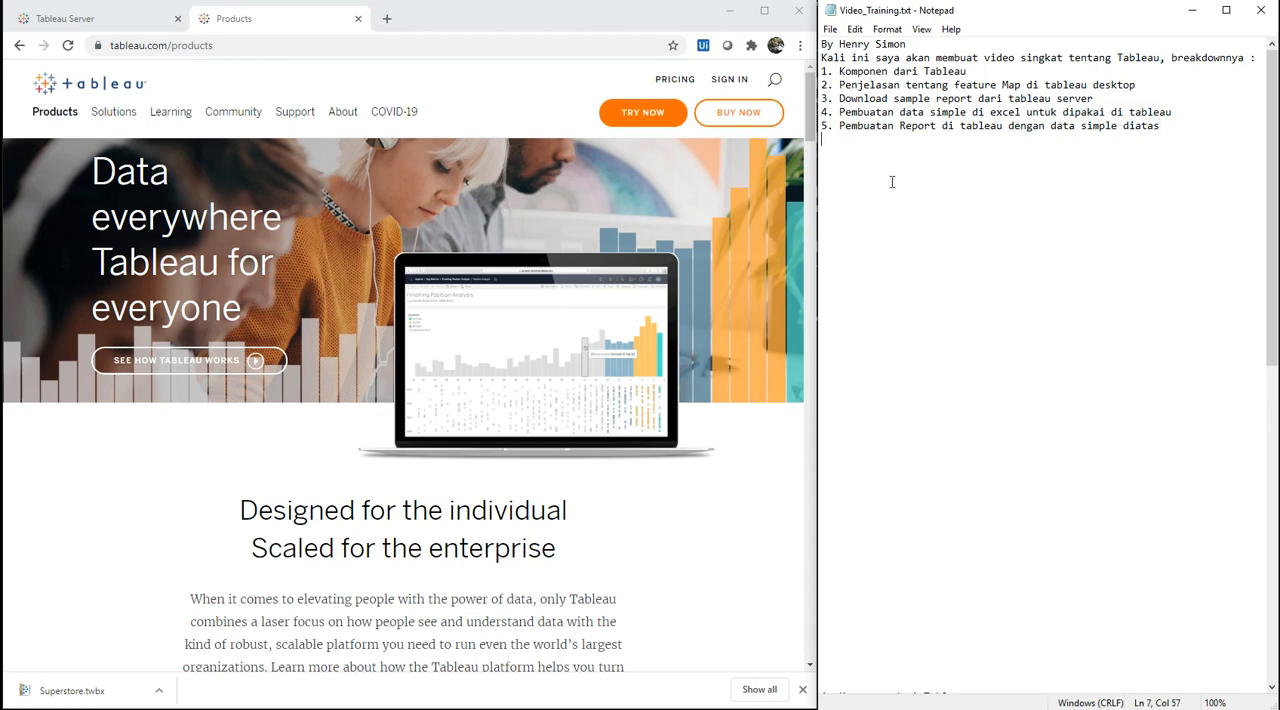
Step: Go to the detailed section further down the notes and highlight its heading "1. Komponen dari Tableau"
key(Down)
key(Down)
key(Down)
key(Down)
key(Down)
key(Down)
key(Down)
key(Down)
key(Down)
key(Down)
key(Down)
key(Down)
key(Down)
key(Down)
key(Down)
key(Down)
key(Down)
key(Down)
key(Down)
key(Down)
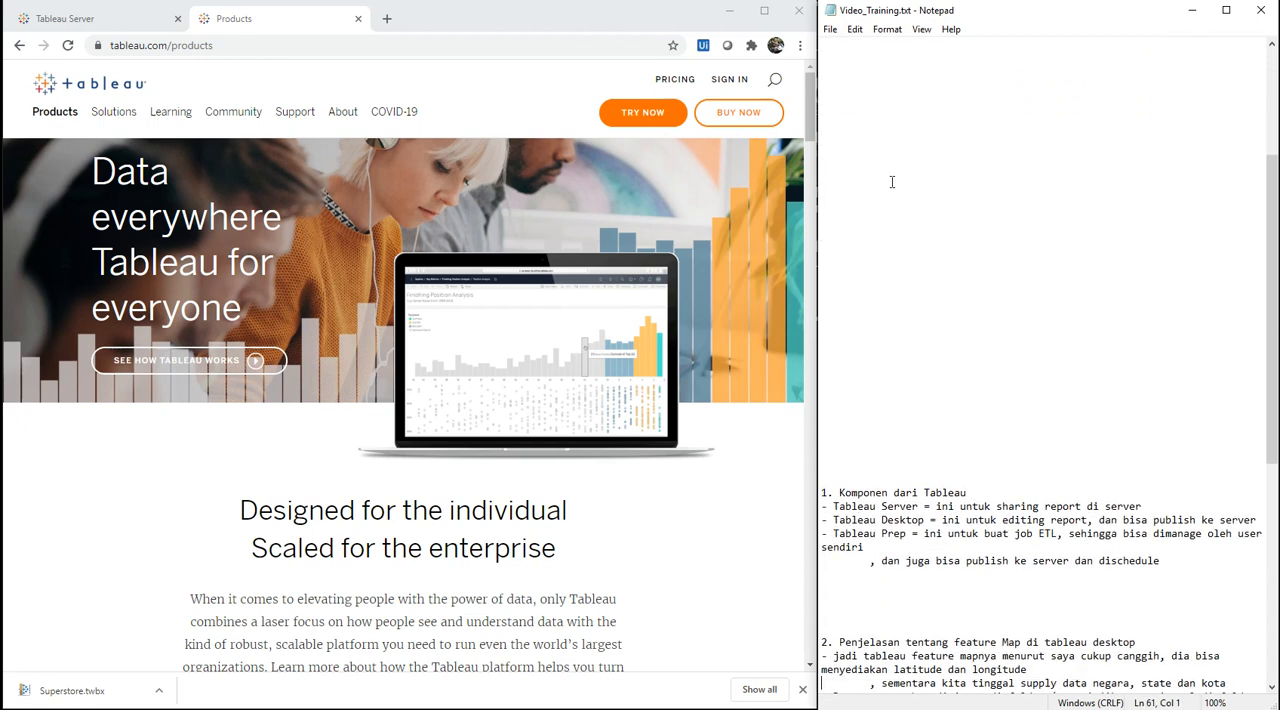
key(Up)
key(Up)
key(Up)
key(Up)
key(Up)
key(Up)
key(Up)
key(Up)
key(Up)
key(Up)
key(Up)
key(Up)
key(shift+End)
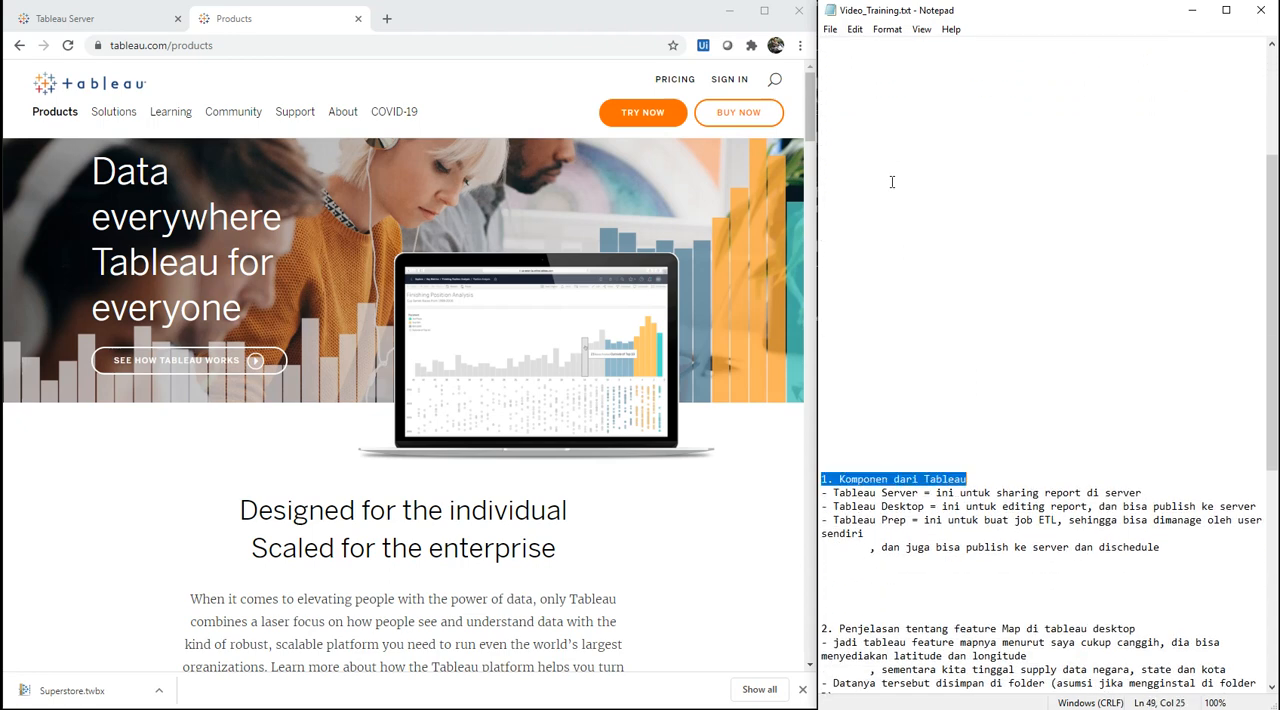
key(Home)
key(shift+End)
key(Home)
key(shift+End)
key(Home)
key(shift+End)
key(Home)
key(shift+End)
key(Home)
key(shift+End)
key(Home)
key(shift+End)
key(Home)
key(shift+End)
Step: Look over the website's Tableau product list and highlight the notes on Tableau Server, Desktop and Prep under section 1
mouse_move(60, 112)
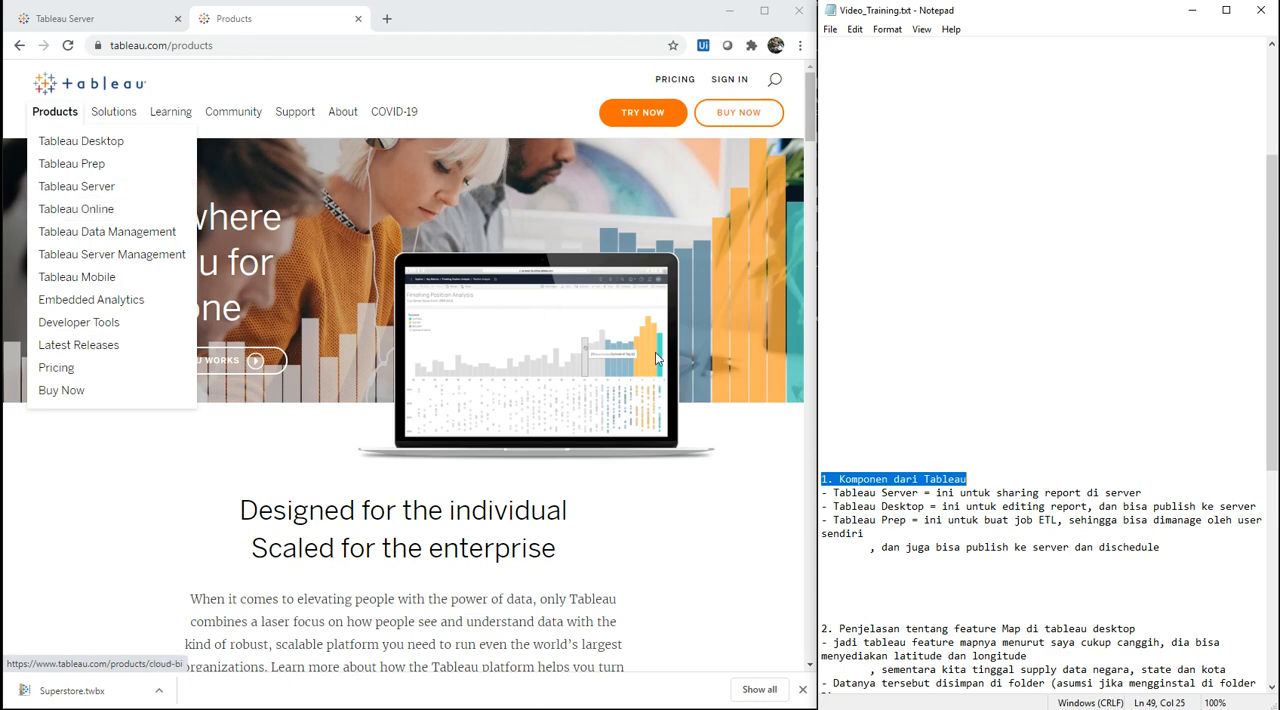
click(923, 506)
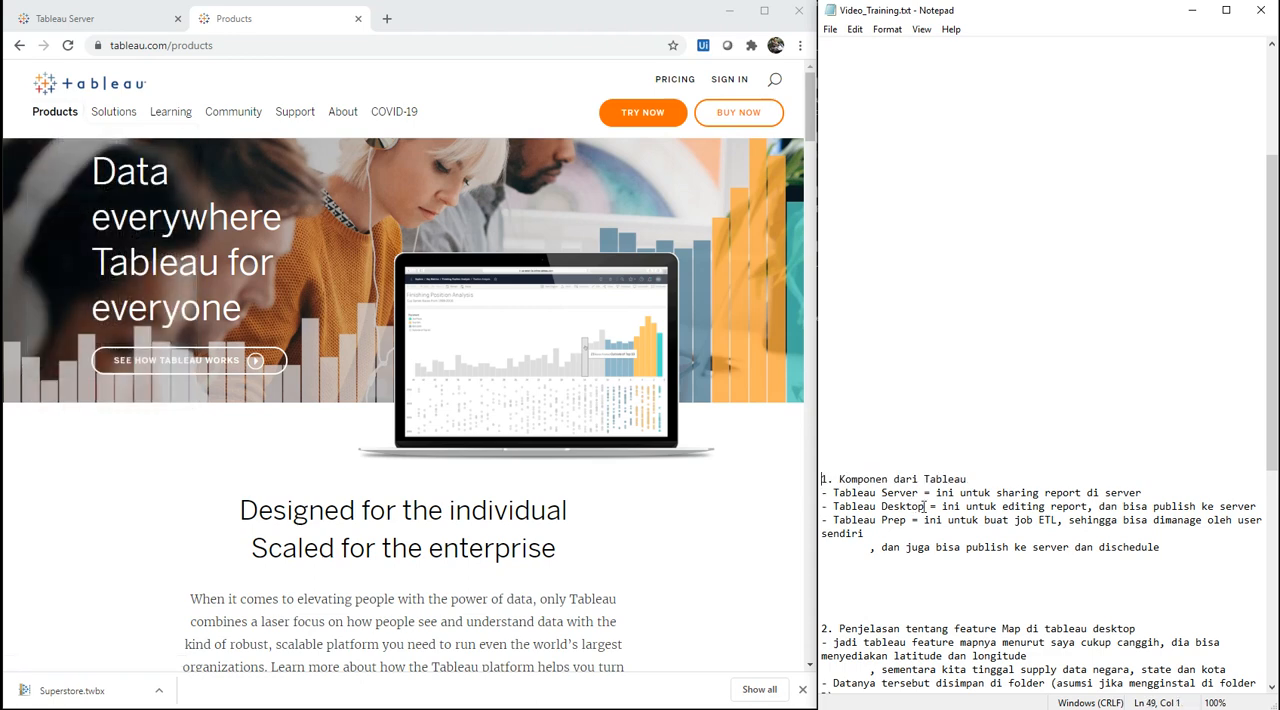
key(shift+Down)
key(shift+Down)
key(shift+Down)
key(shift+Down)
key(shift+Down)
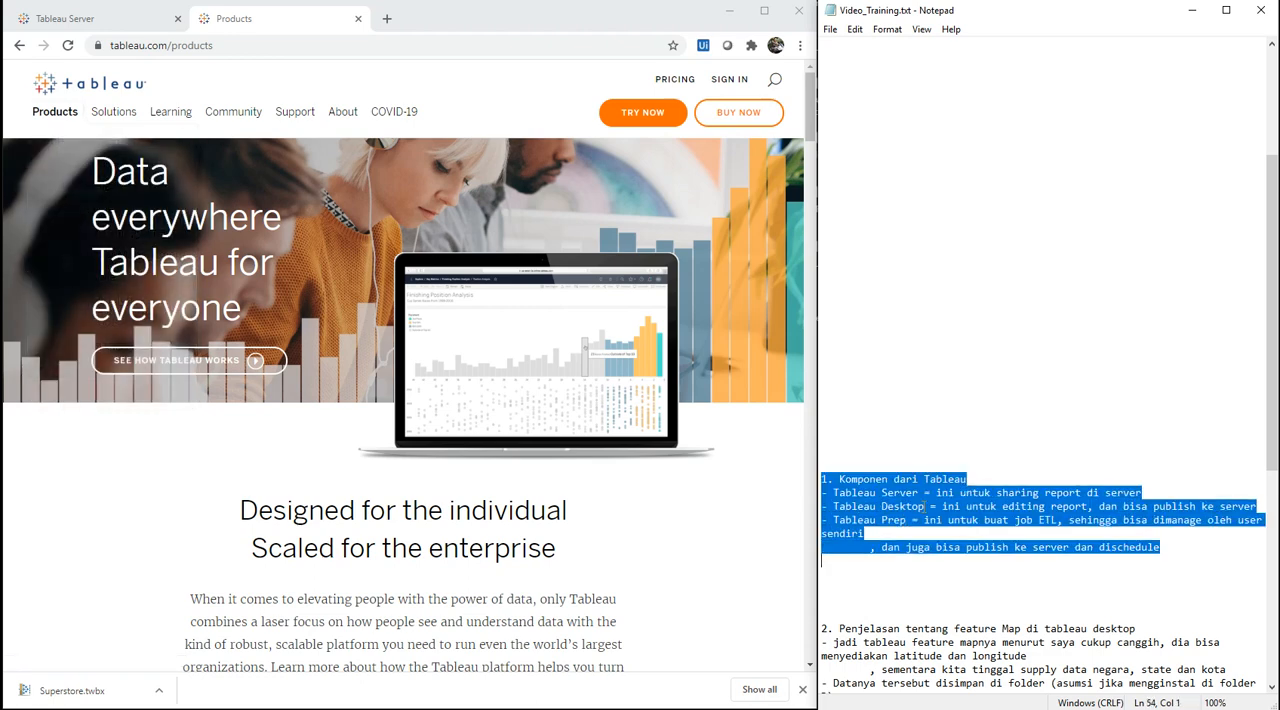
key(shift+Up)
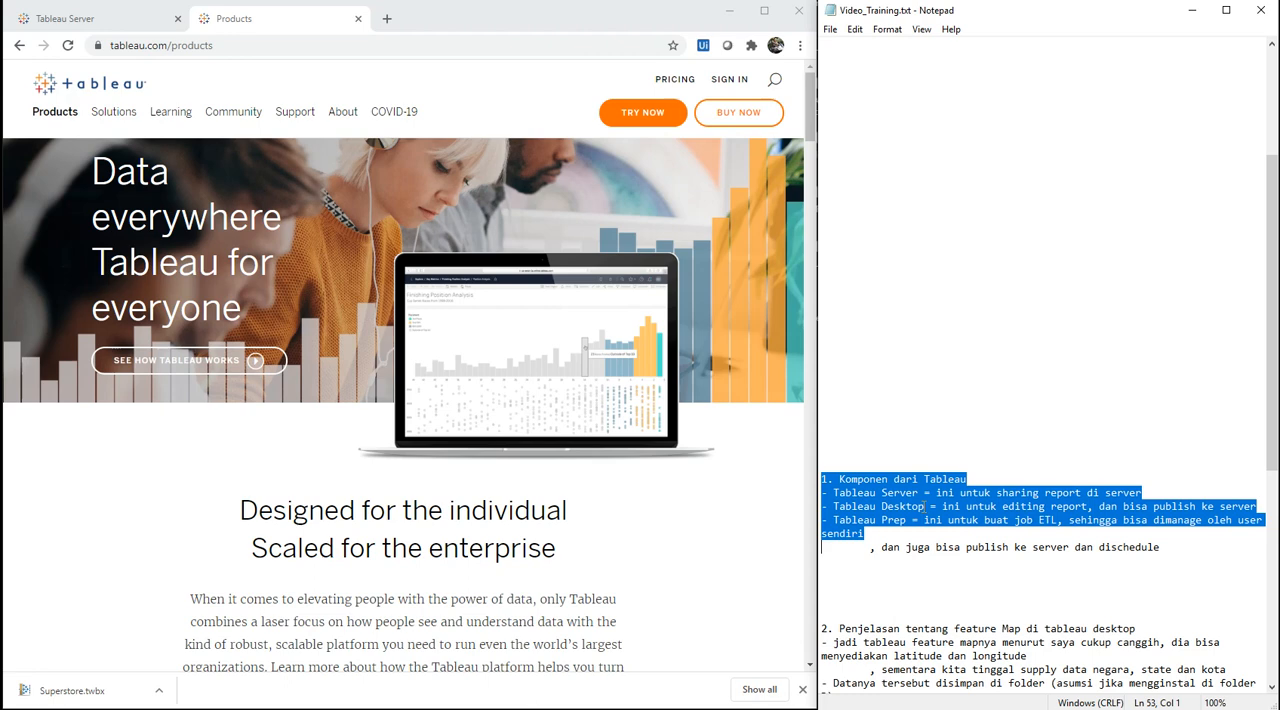
key(shift+Down)
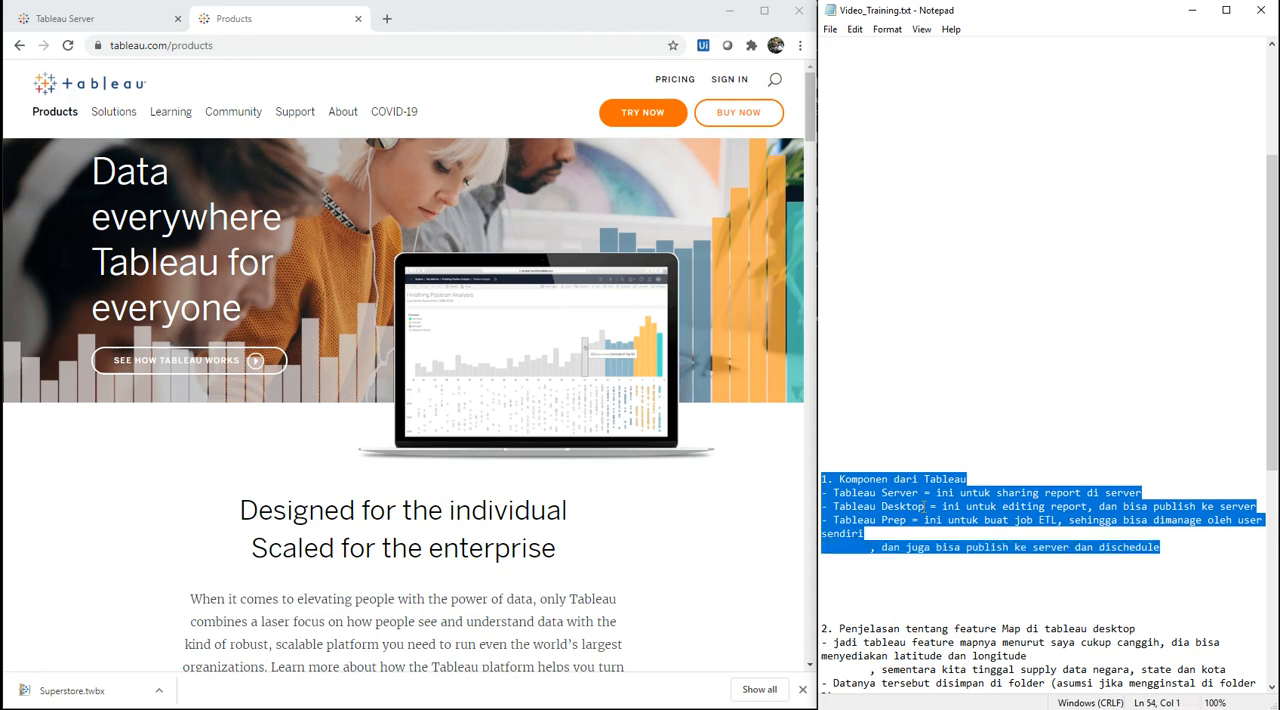
key(shift+Up)
key(shift+Up)
key(shift+Down)
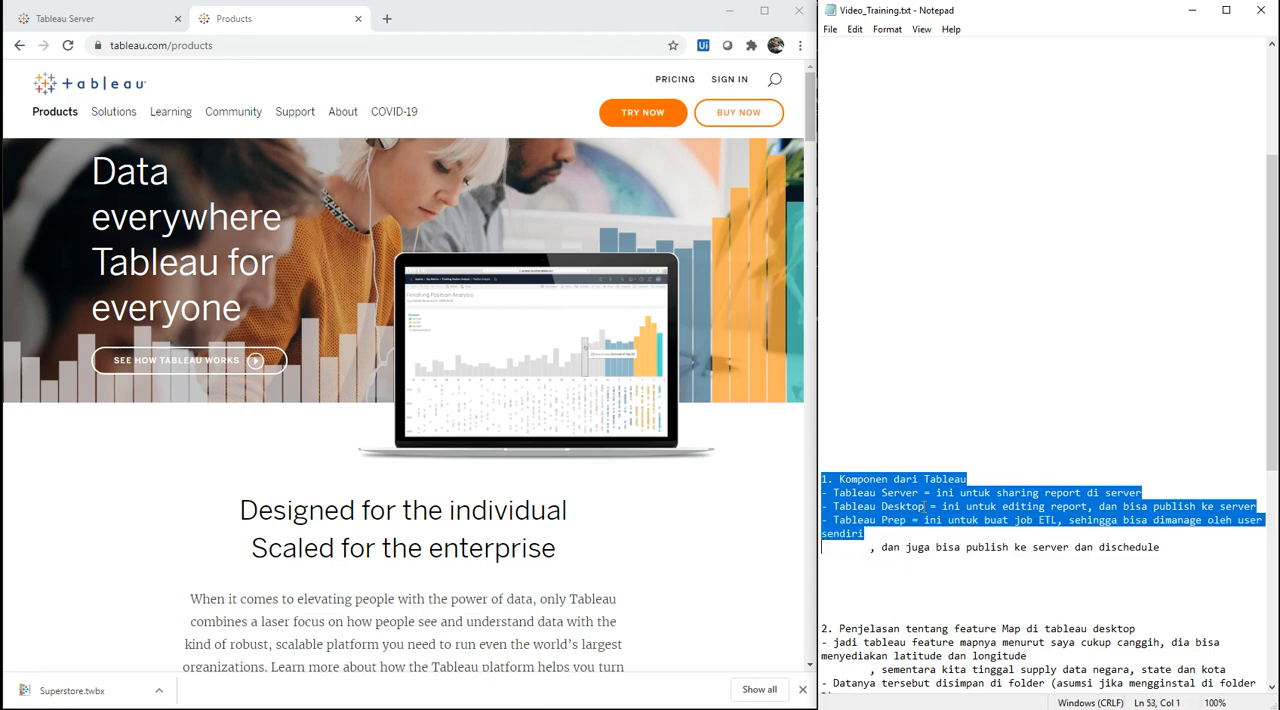
key(shift+Down)
key(Right)
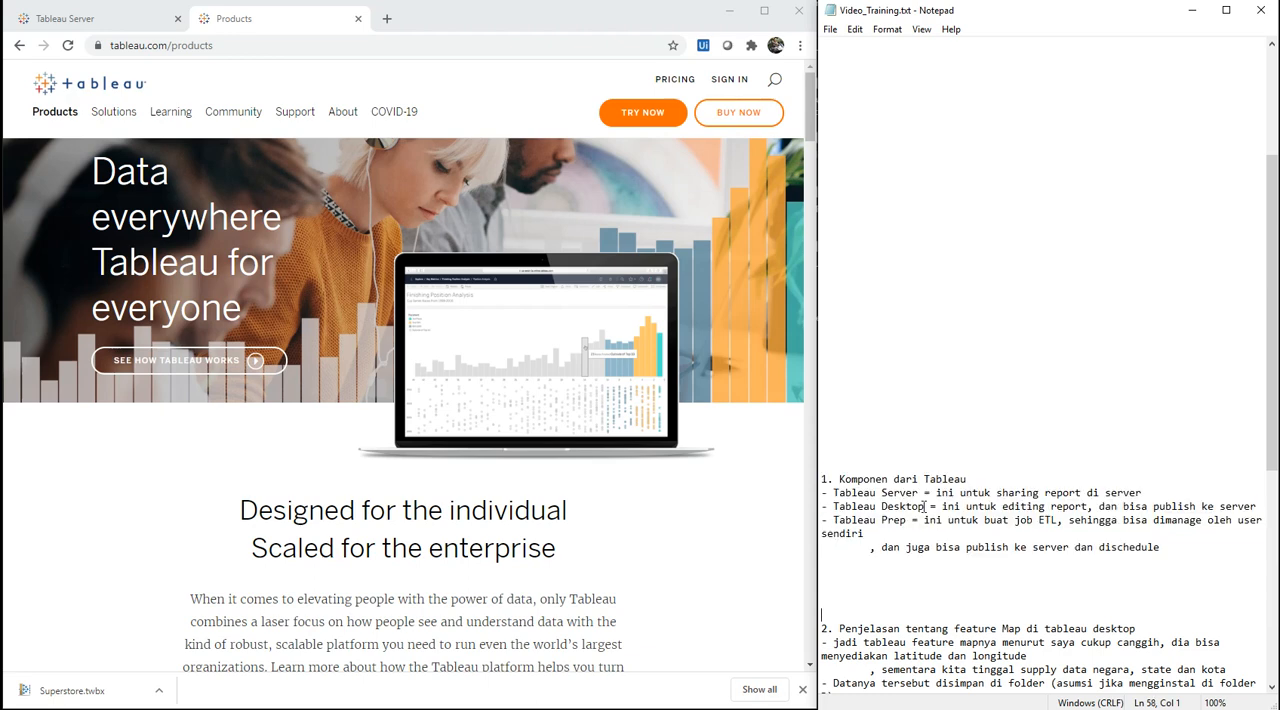
Step: Move on to section 2 of the notes and highlight its heading "Penjelasan tentang feature Map di tableau desktop"
key(Down)
key(Down)
key(Down)
key(Down)
key(Down)
key(Down)
key(Down)
key(Down)
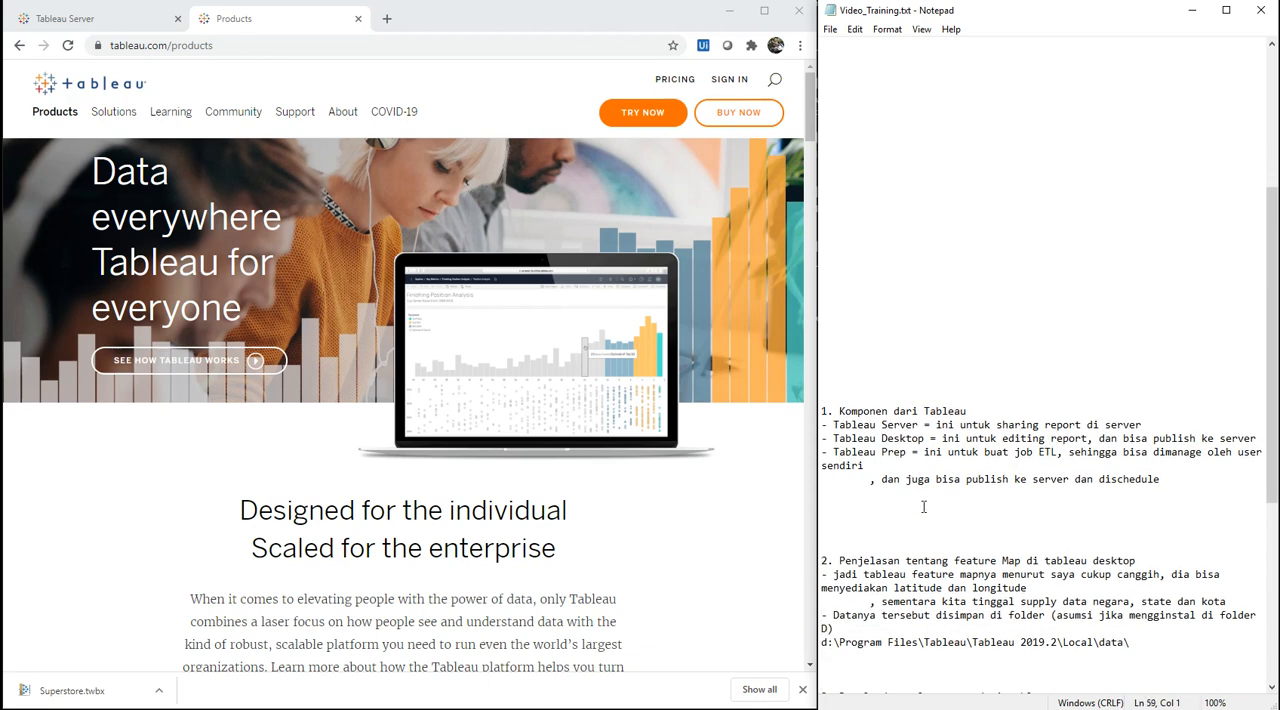
key(shift+End)
key(shift+Home)
key(shift+End)
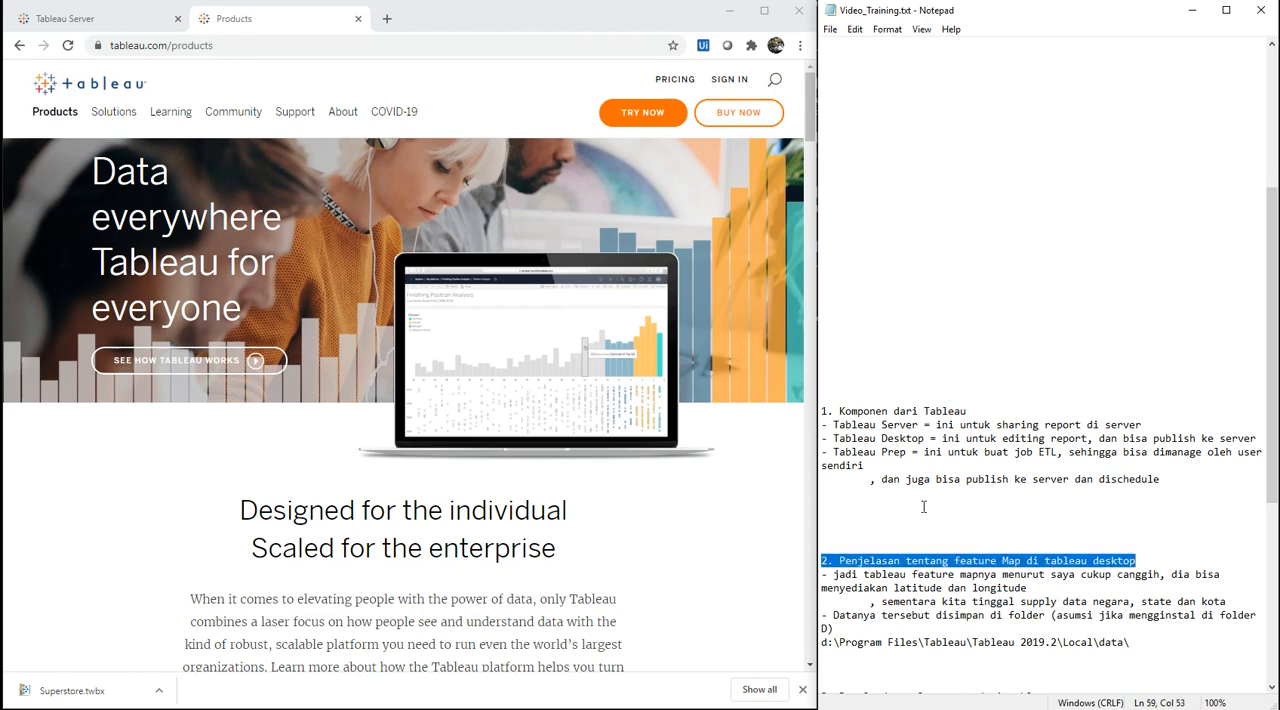
key(shift+Home)
key(shift+End)
key(shift+Home)
key(shift+End)
key(shift+Home)
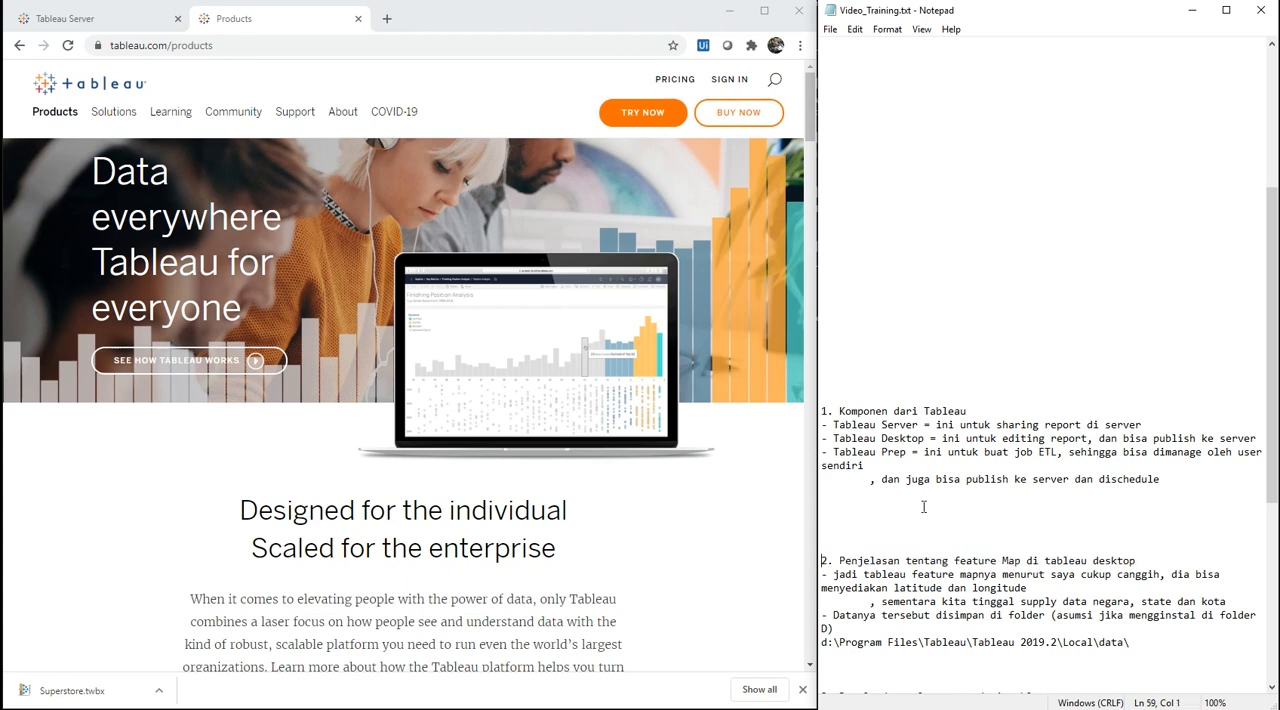
key(shift+End)
key(shift+Home)
key(shift+End)
Step: Highlight the section 2 note about the map feature providing latitude and longitude from country, state and city data
key(Down)
key(Home)
key(shift+Down)
key(shift+Down)
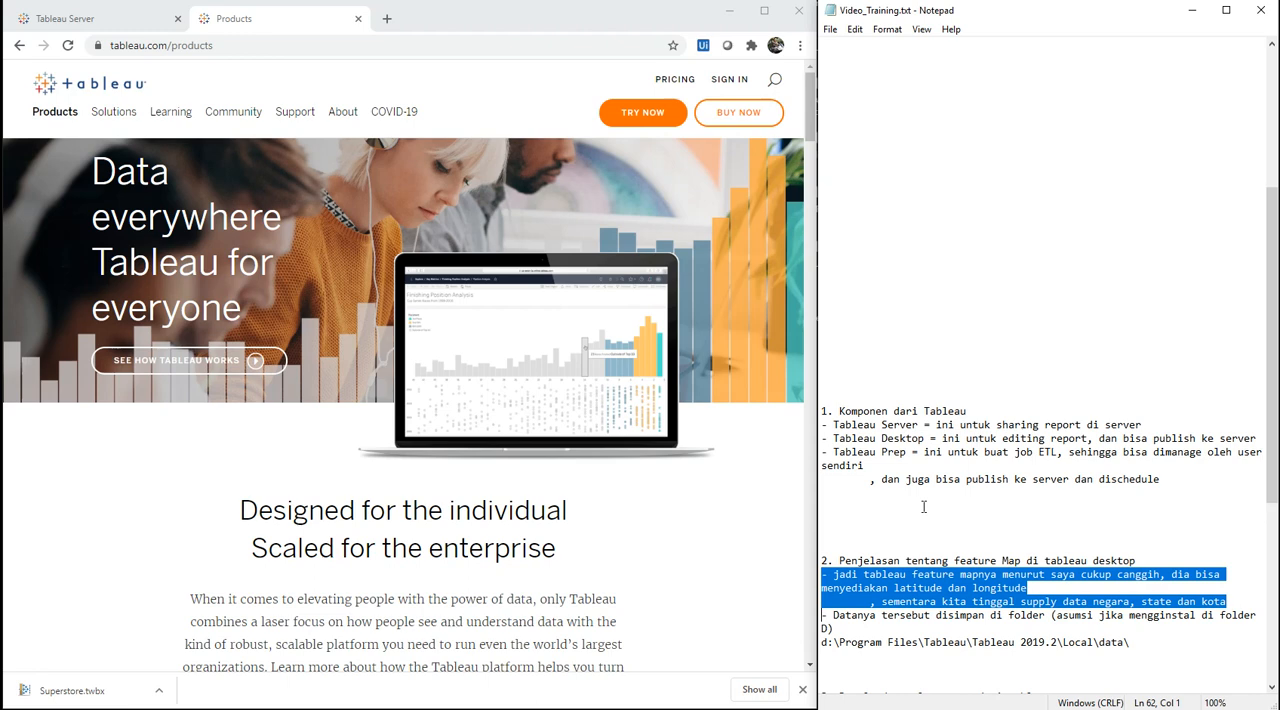
Step: Copy the folder path d:\Program Files\Tableau\Tableau 2019.2\Local\data\ from section 2 of the notes
key(Down)
key(Down)
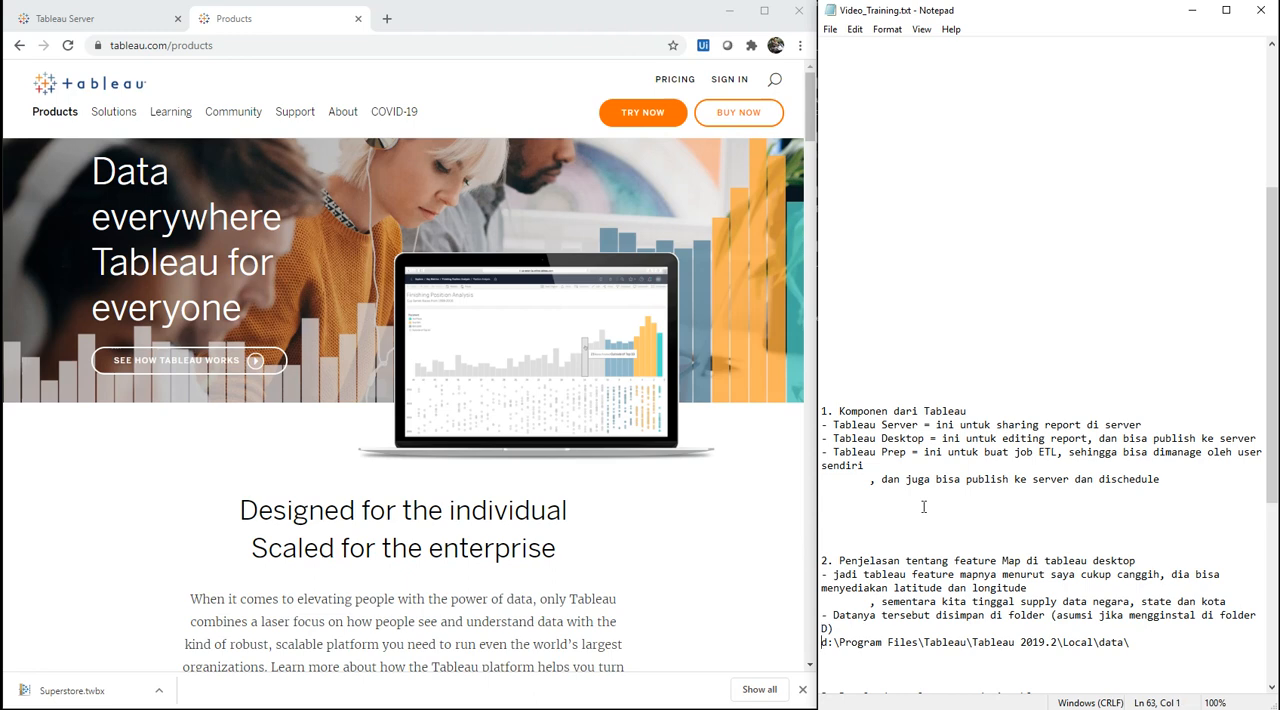
key(shift+End)
key(shift+Home)
key(shift+End)
key(shift+Home)
key(shift+End)
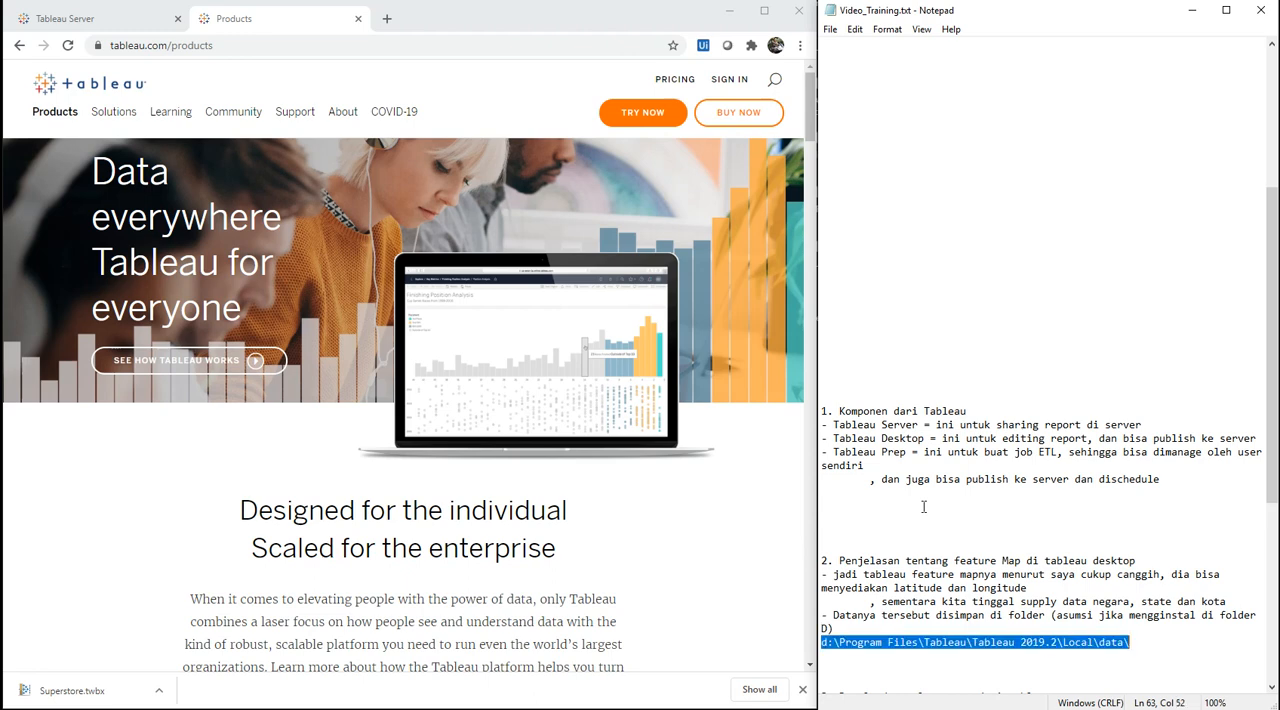
key(shift+Home)
key(shift+End)
key(shift+Home)
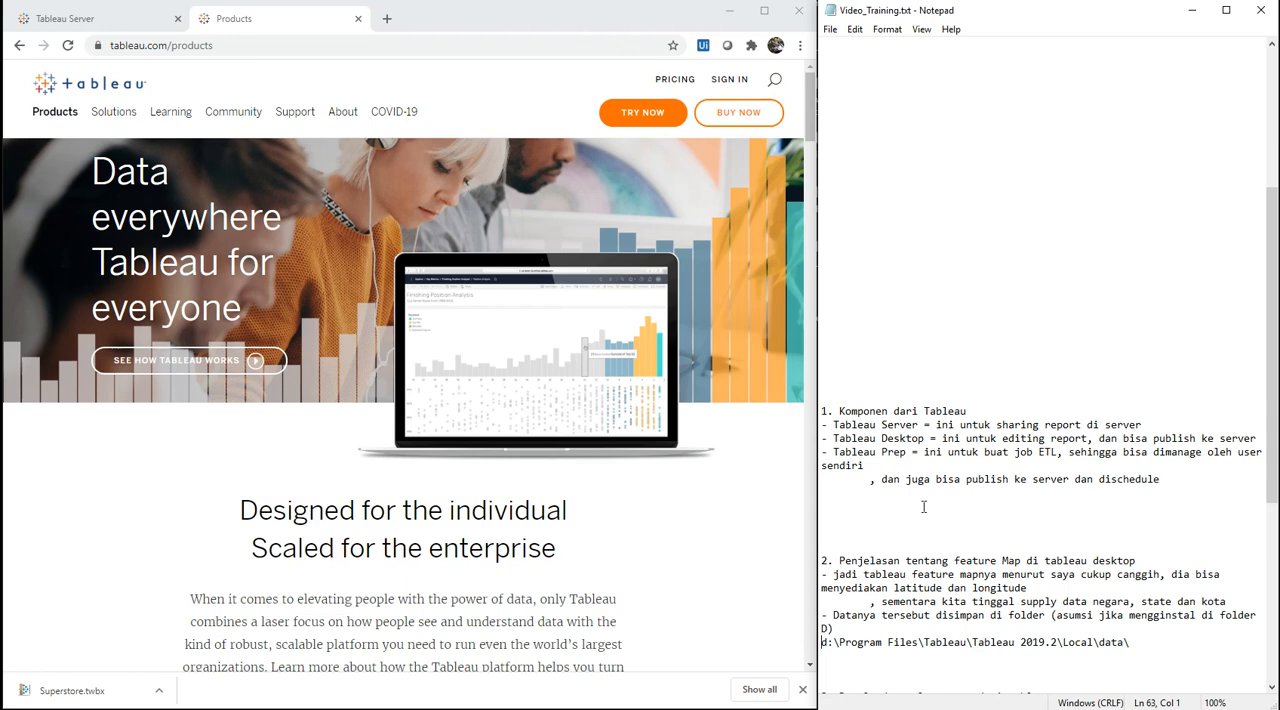
key(shift+End)
key(ctrl+c)
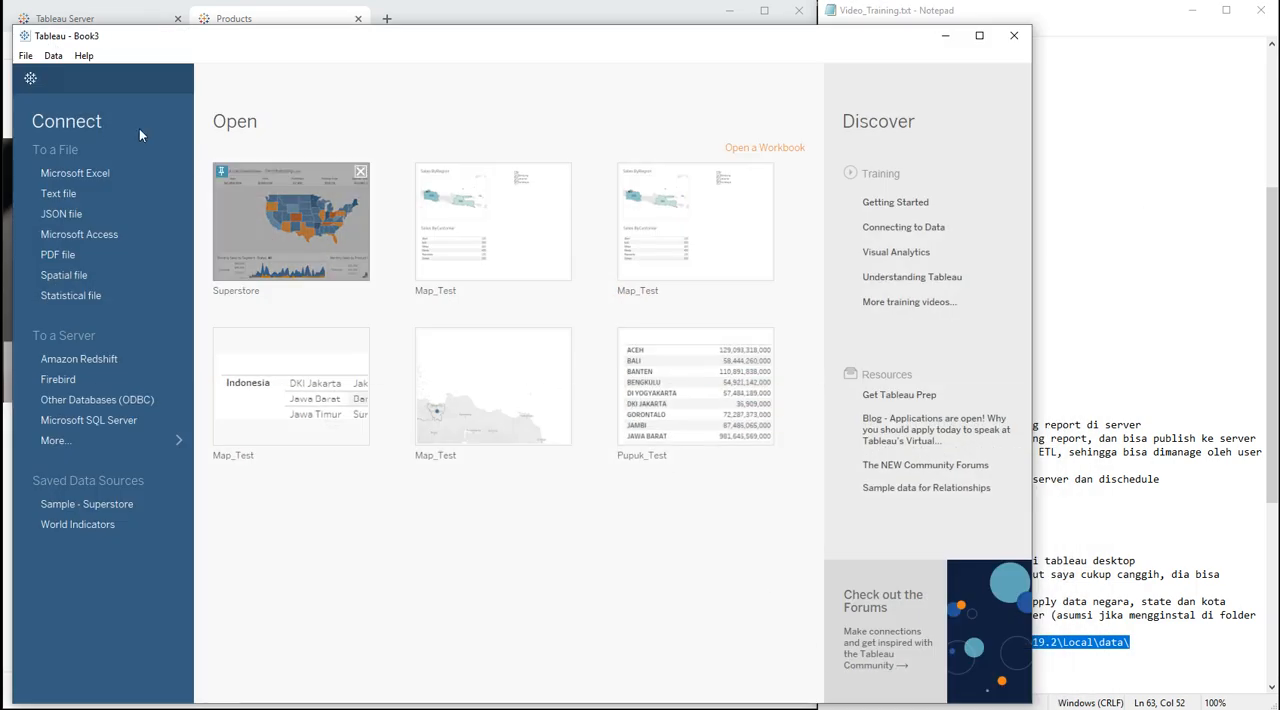
Step: In Tableau Desktop, start opening a file and go to the folder d:\Program Files\Tableau\Tableau 2019.2\Local\data\
click(26, 56)
click(44, 89)
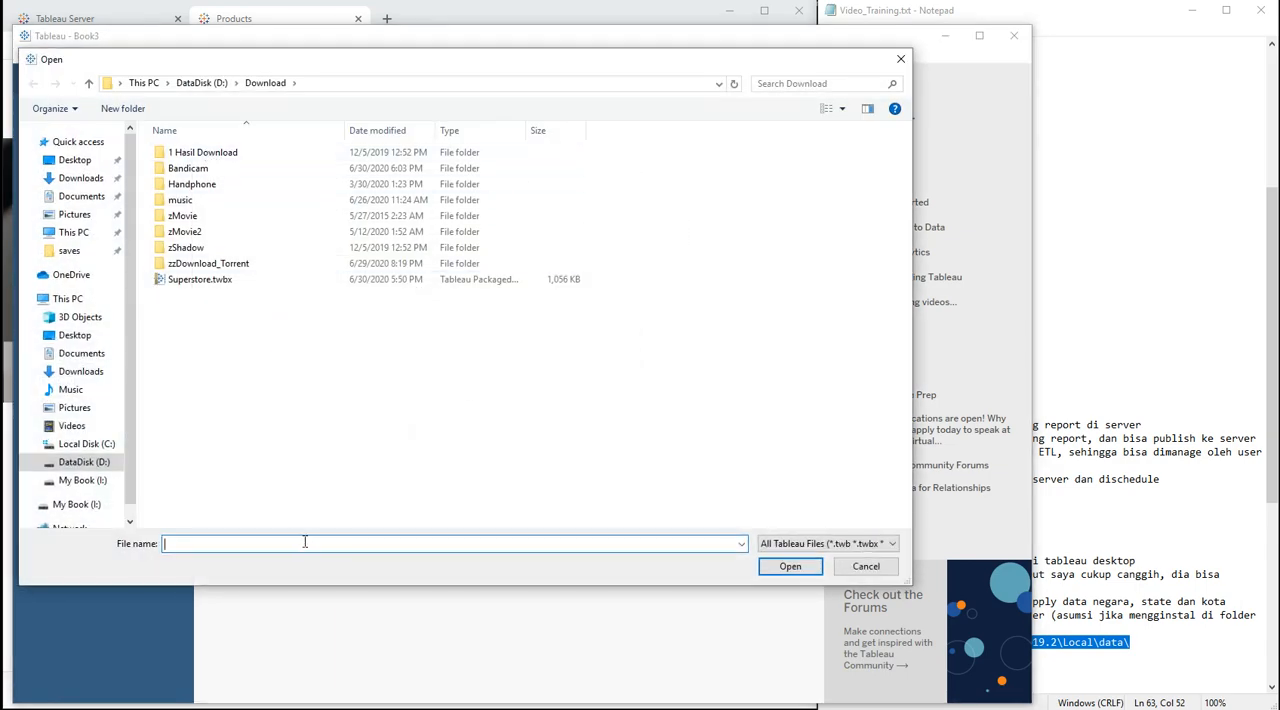
key(ctrl+v)
key(Return)
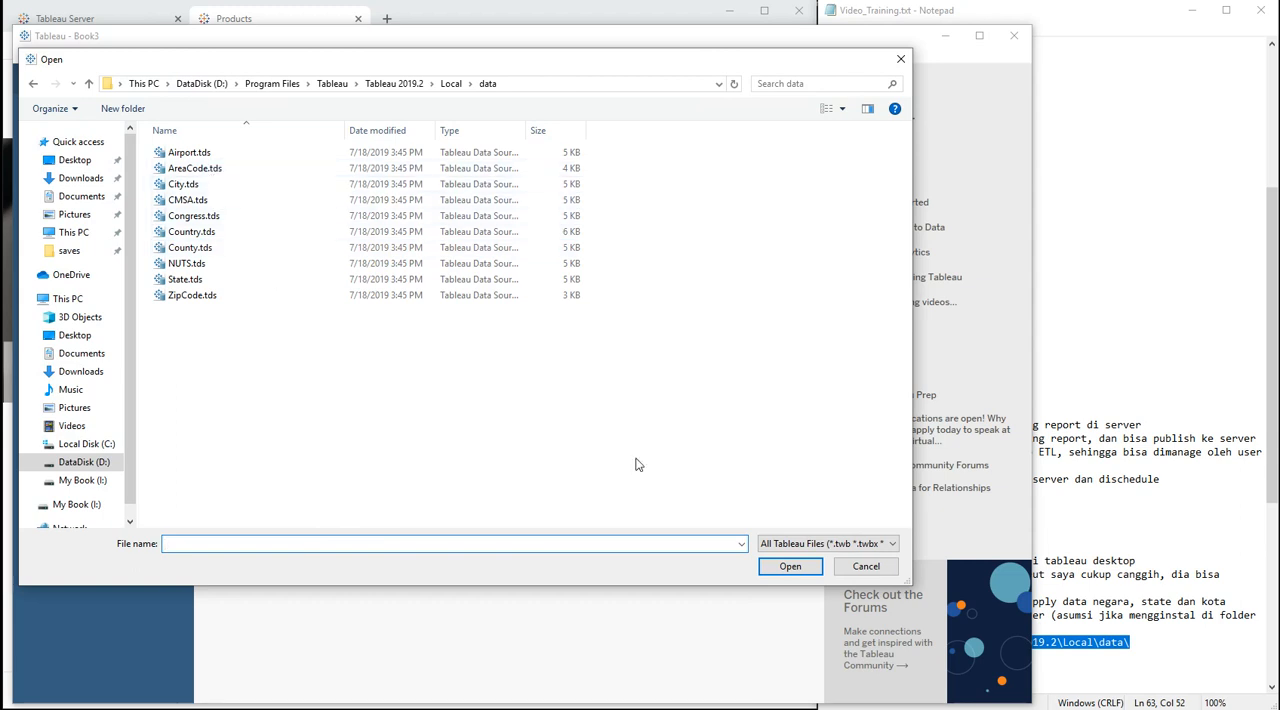
Step: Show all file types in the data folder and open the Country.tds data source
click(779, 544)
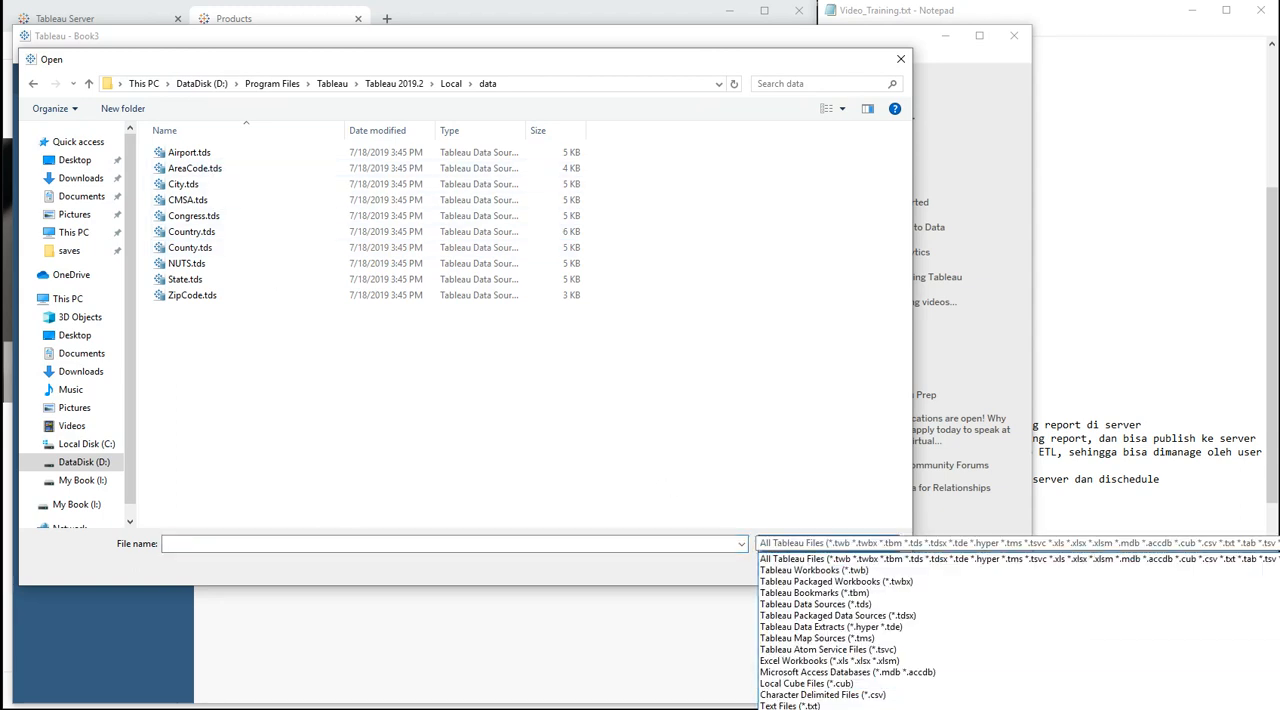
click(790, 709)
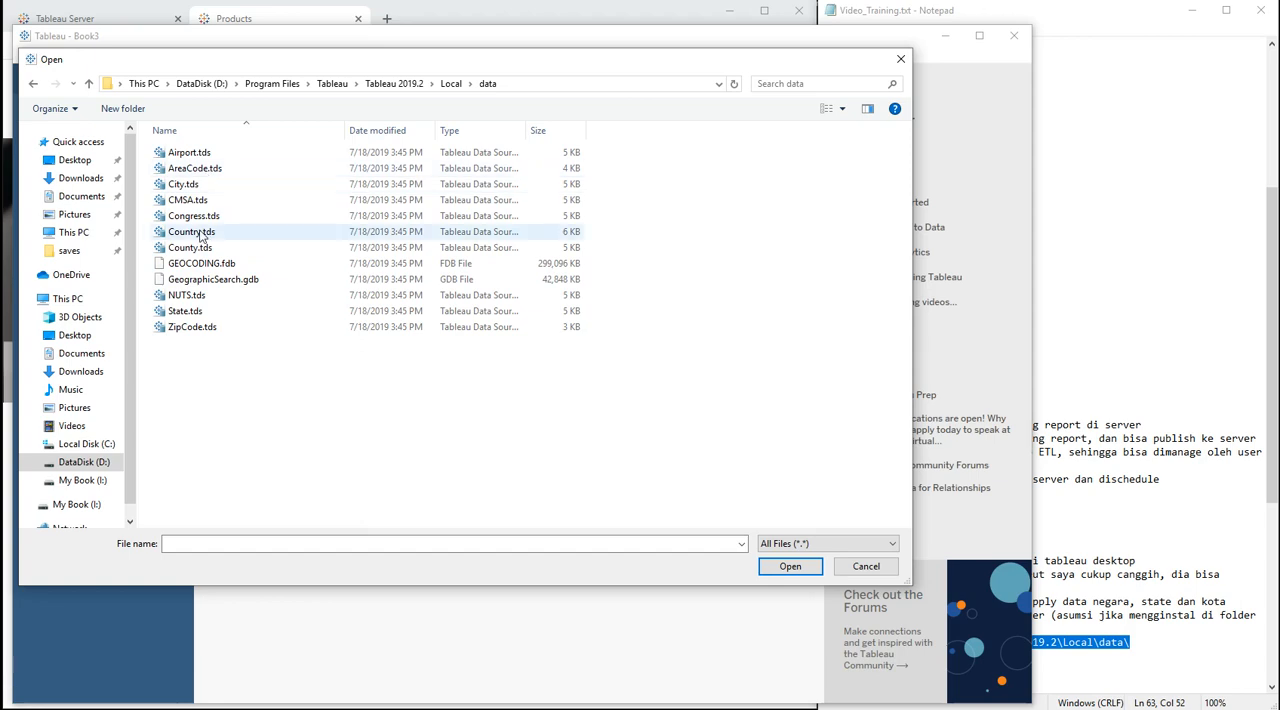
double_click(200, 233)
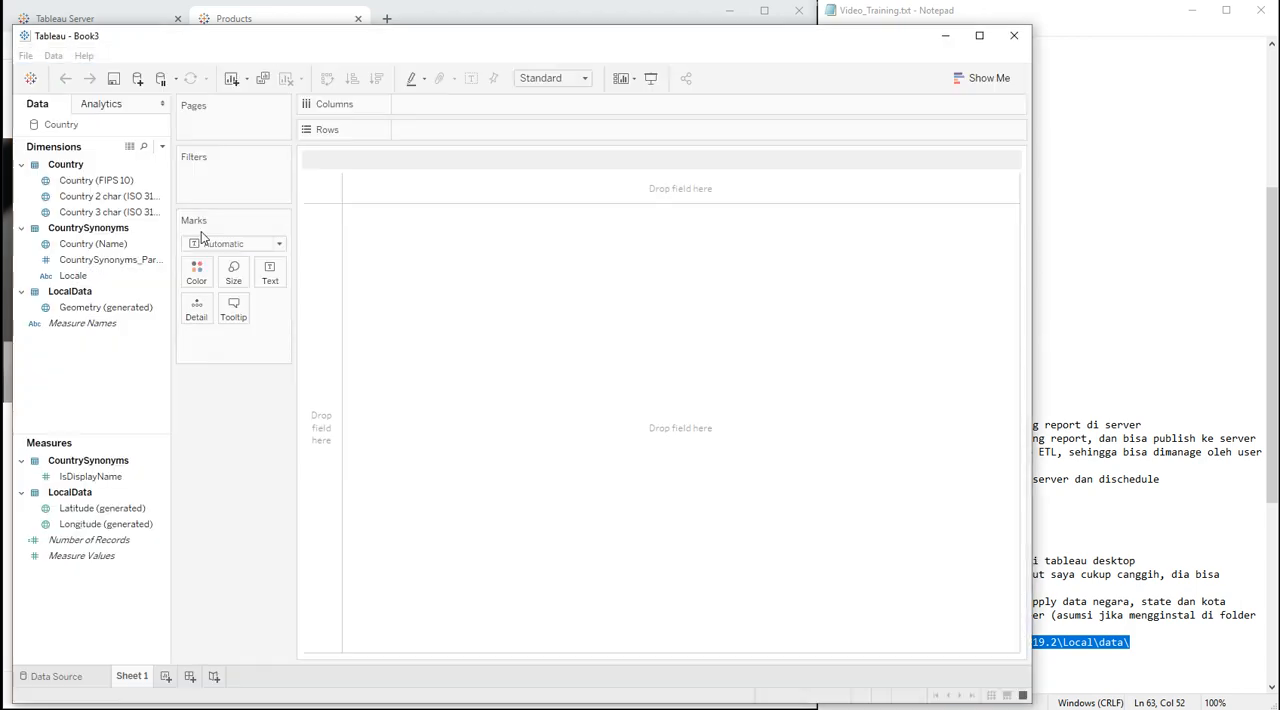
Step: Show the data source page for Country, enter 100 as the preview row count and load the data preview
click(56, 676)
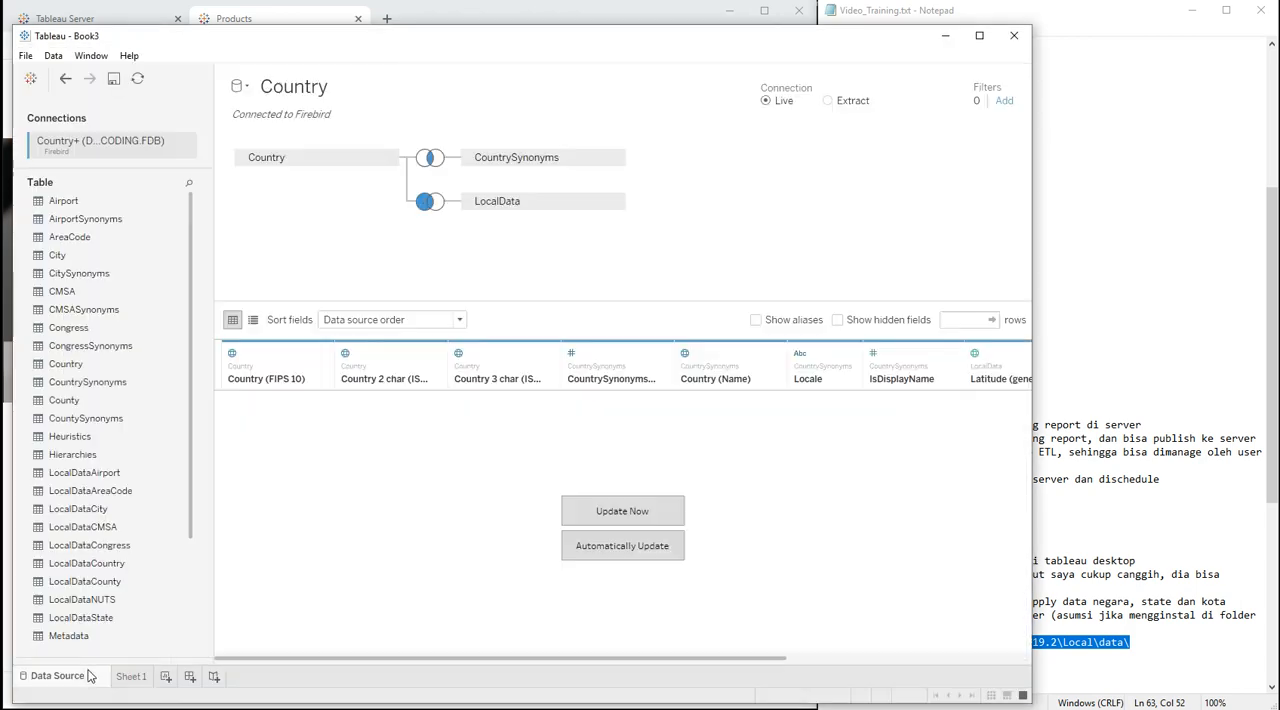
click(946, 322)
text(100)
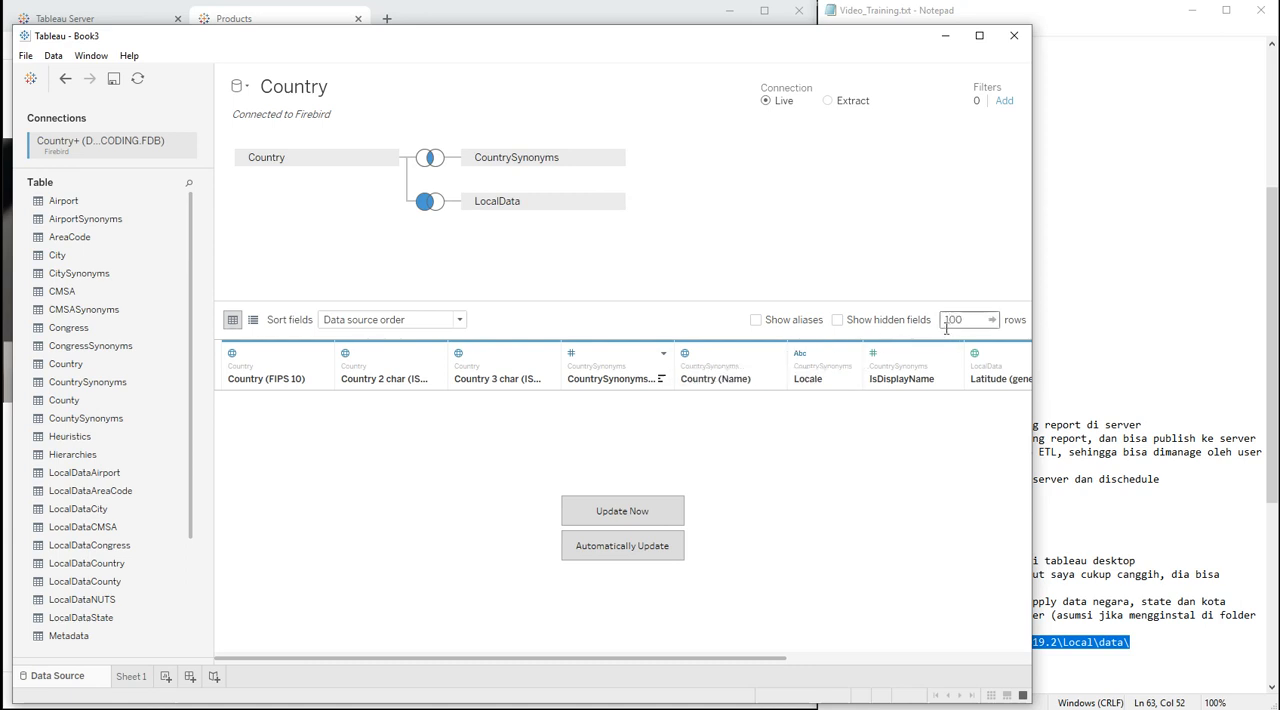
click(623, 510)
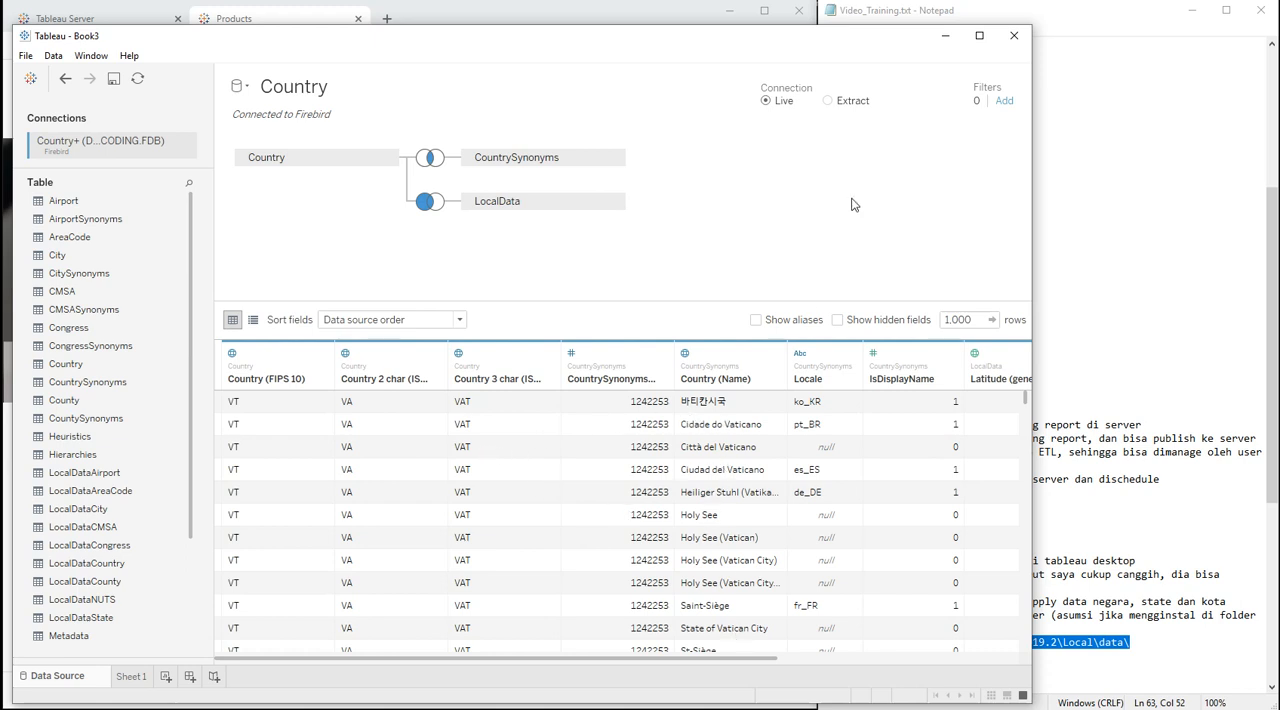
Step: Add a data source filter on Country (Name) and select Indonesia as a value to keep
click(1003, 102)
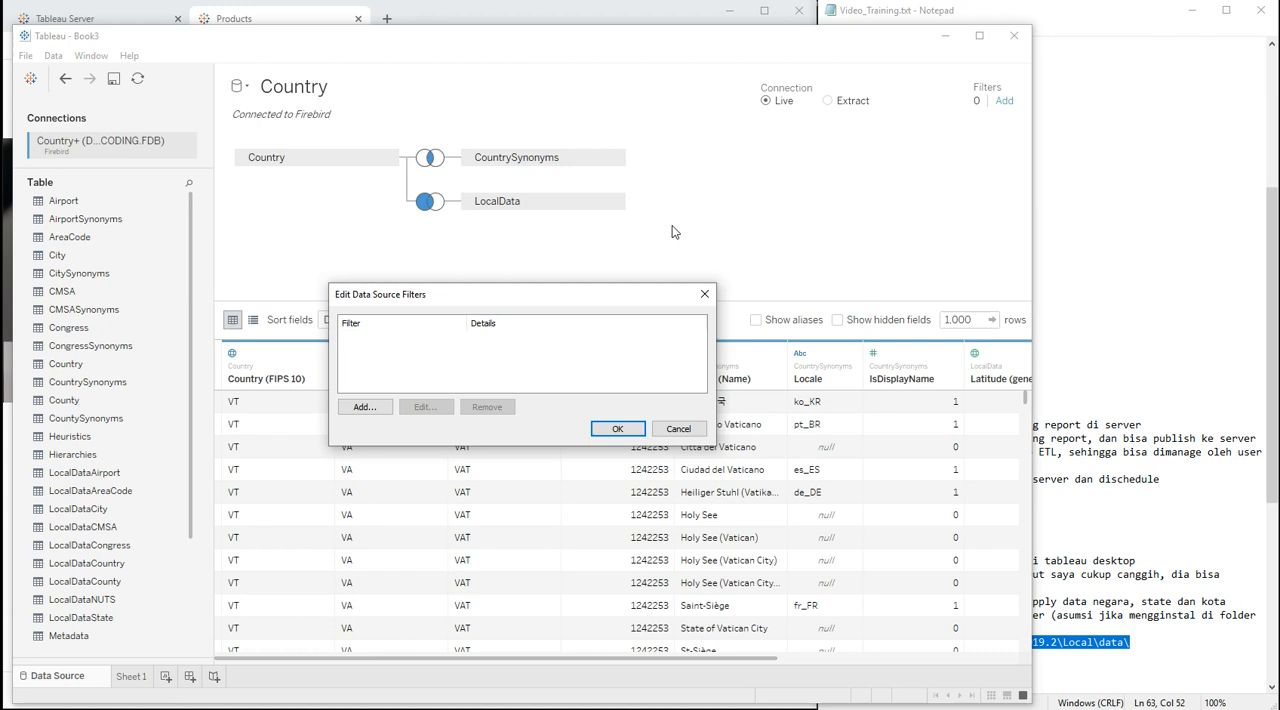
click(385, 410)
double_click(428, 281)
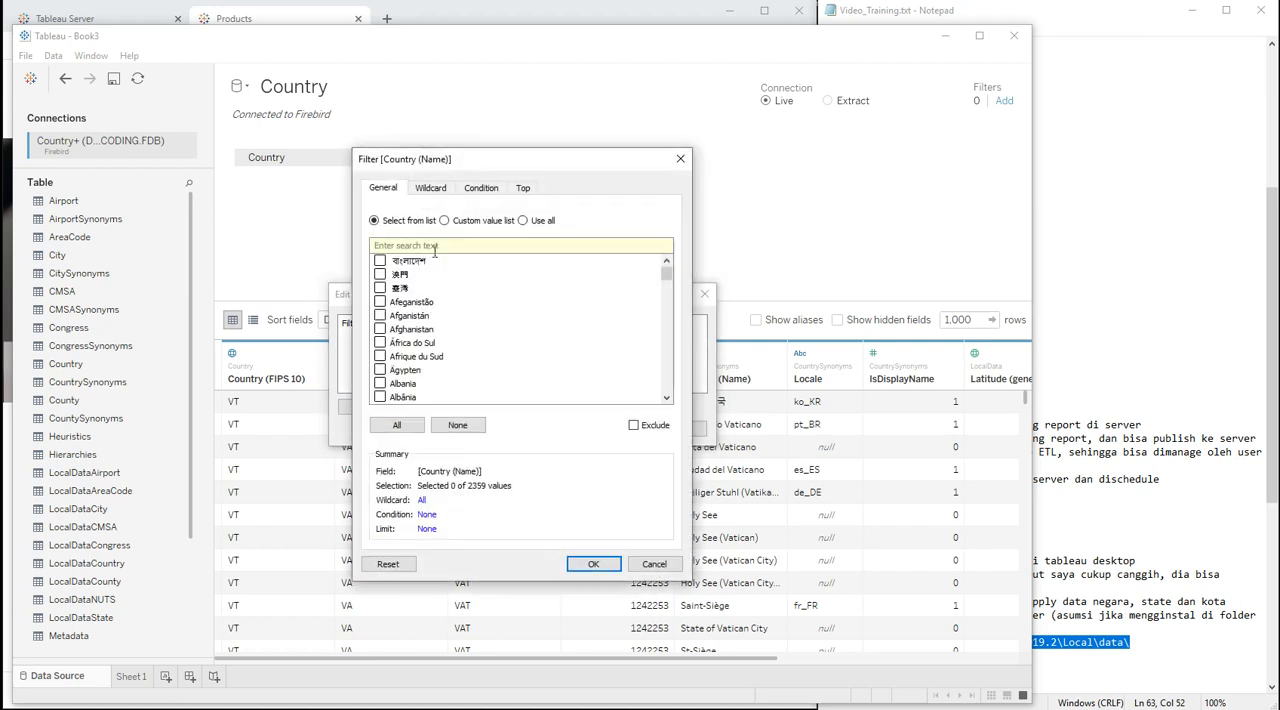
text(indonesia)
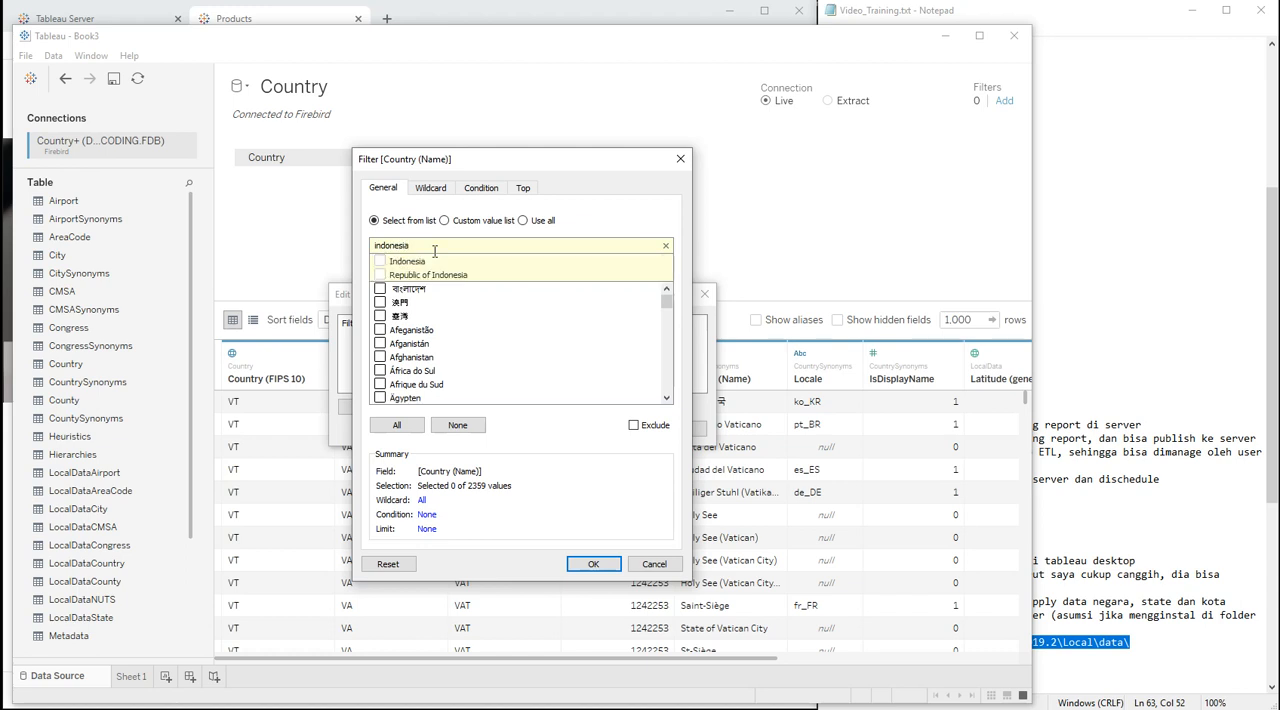
click(418, 262)
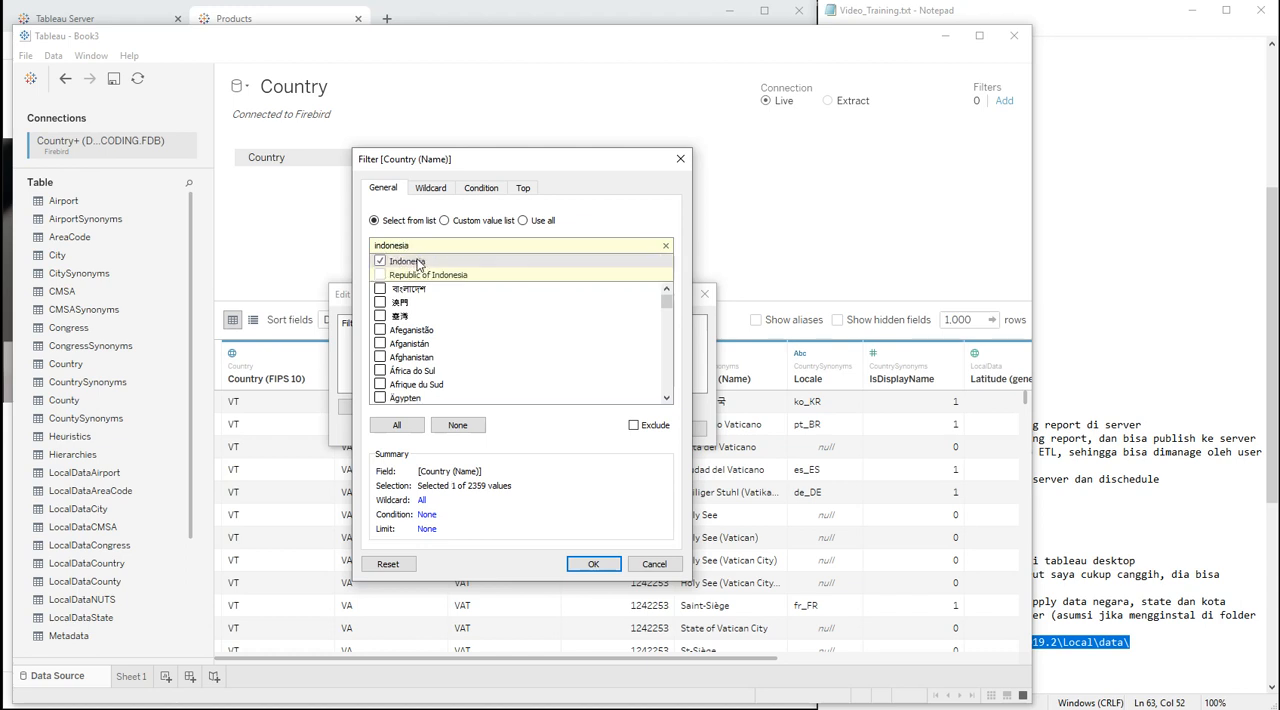
Step: Also select Malaysia in the Country (Name) filter and apply the filter to the data source
double_click(431, 247)
text(malaysia)
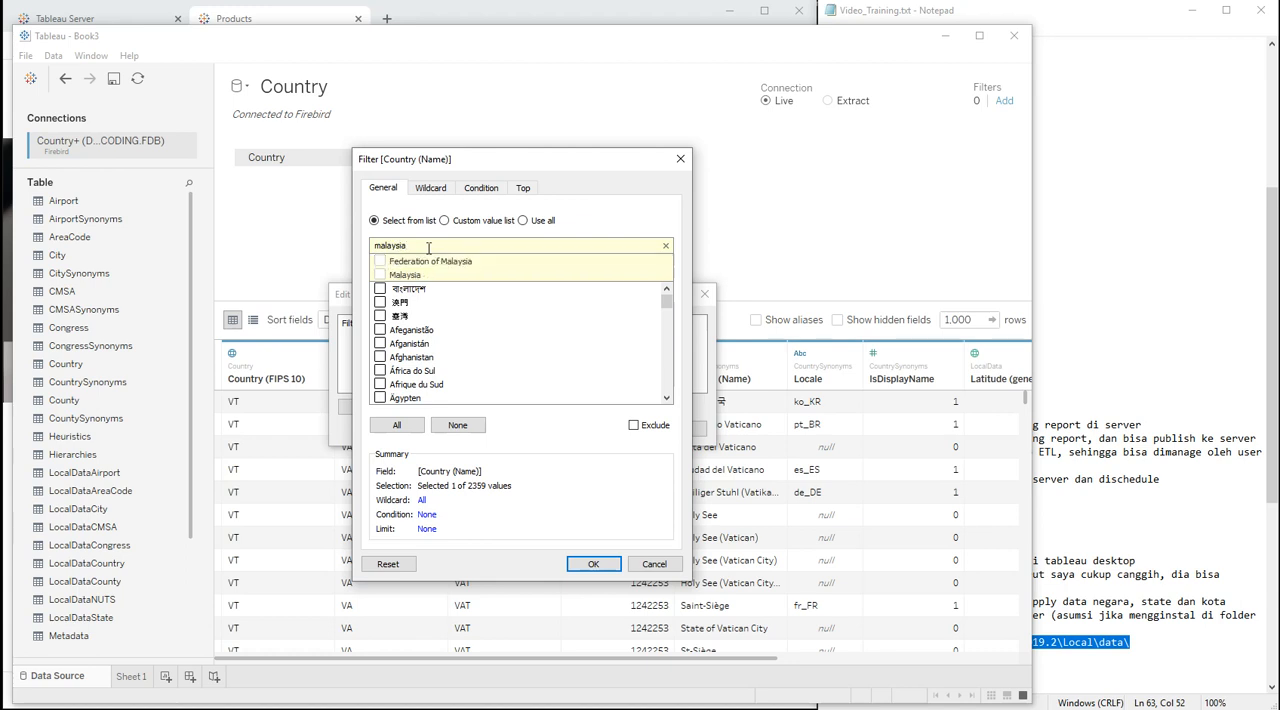
click(380, 275)
click(591, 563)
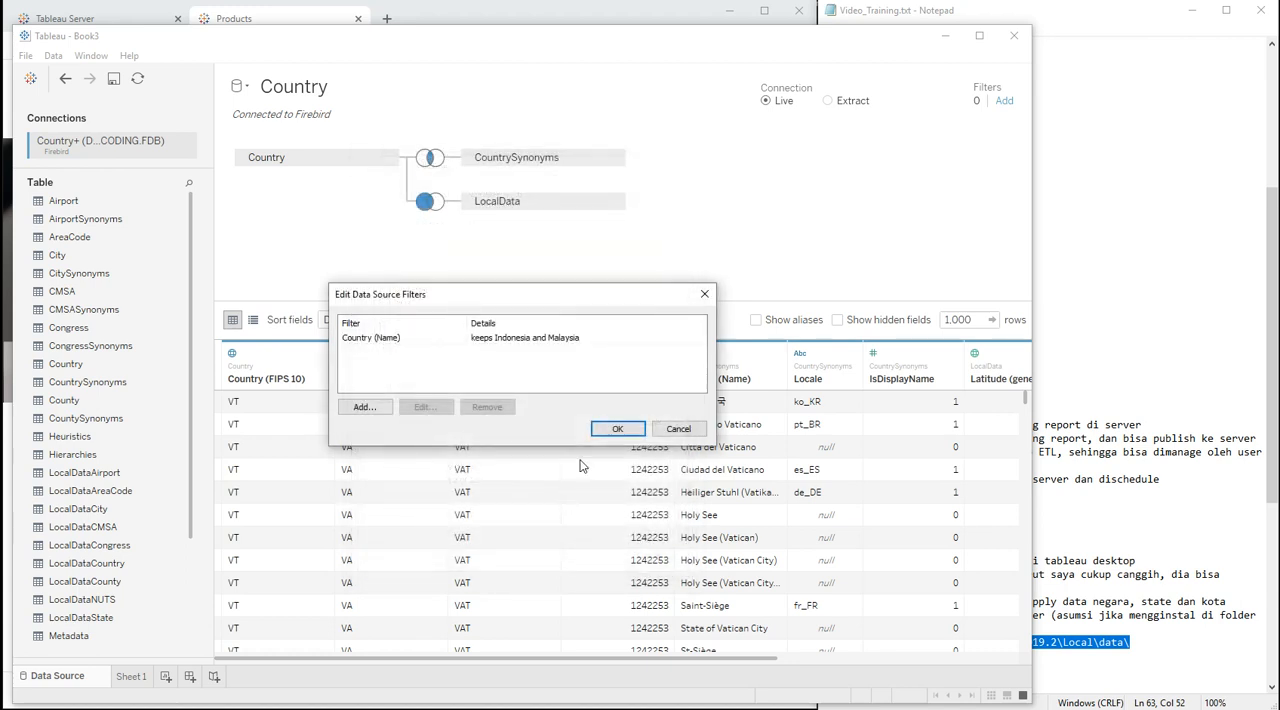
click(618, 428)
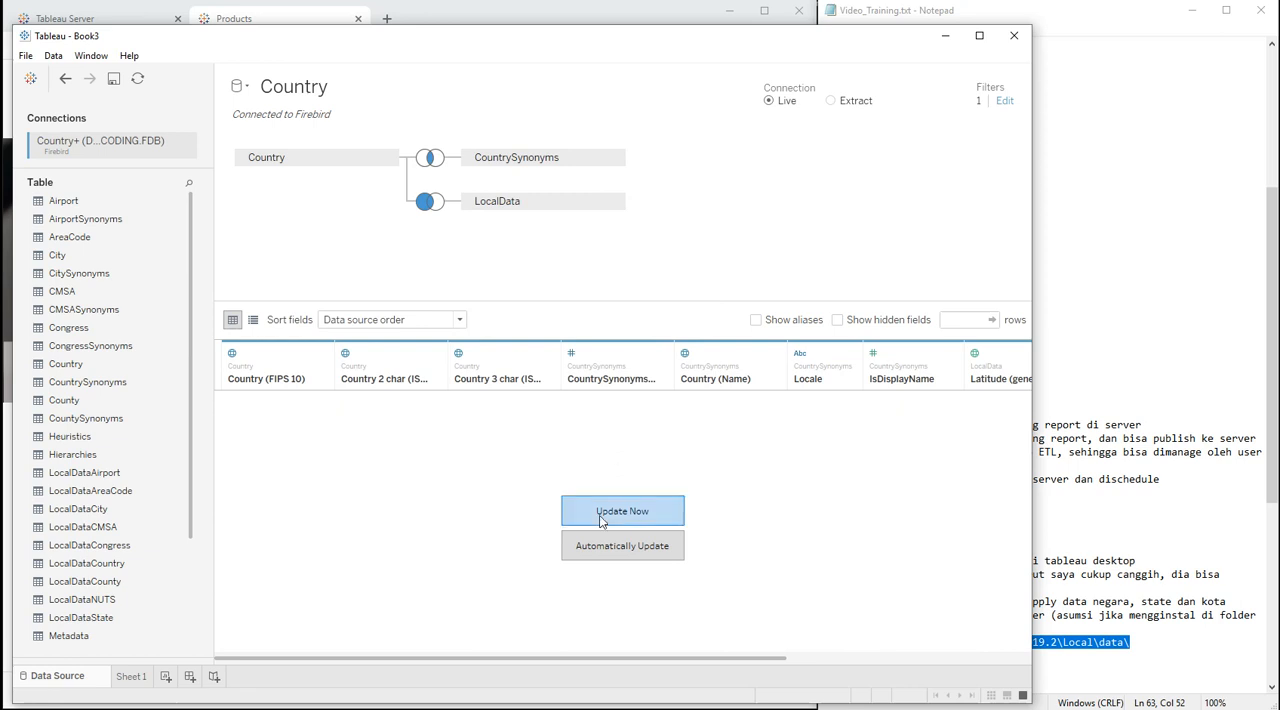
Step: Load the filtered preview and examine the generated latitude, longitude and geometry columns and the list of available tables
click(620, 510)
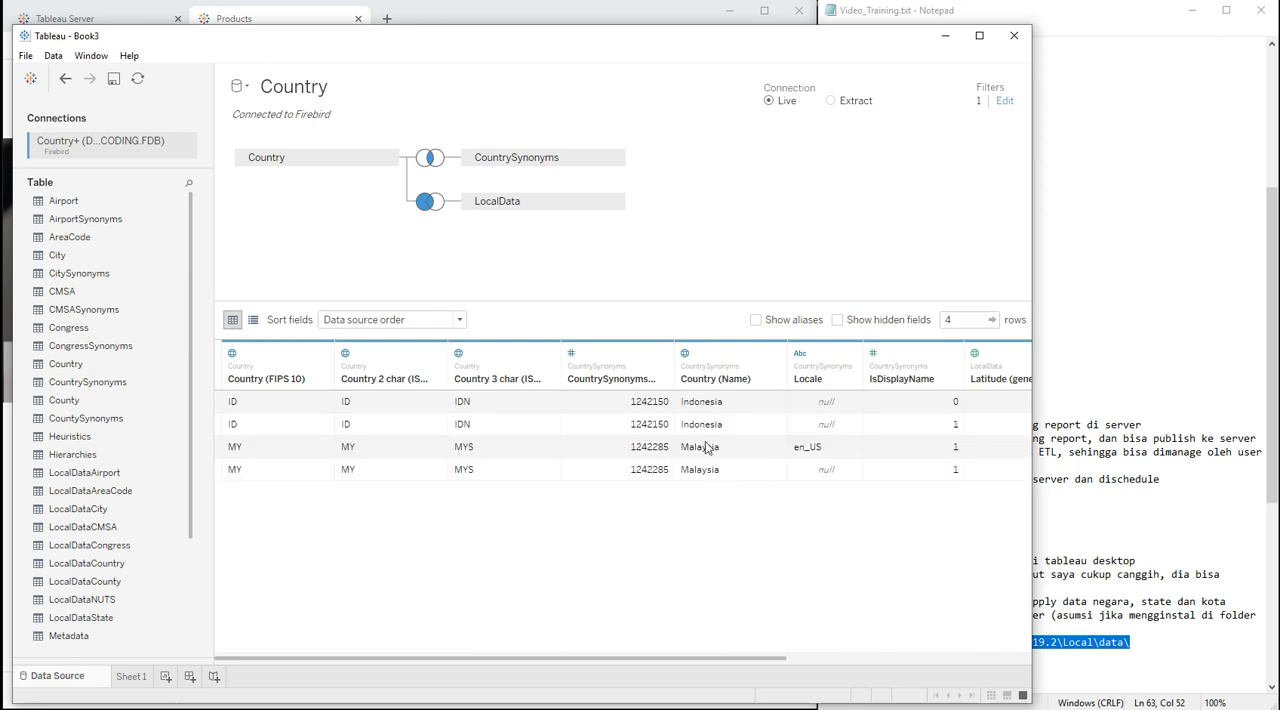
drag(569, 660, 897, 660)
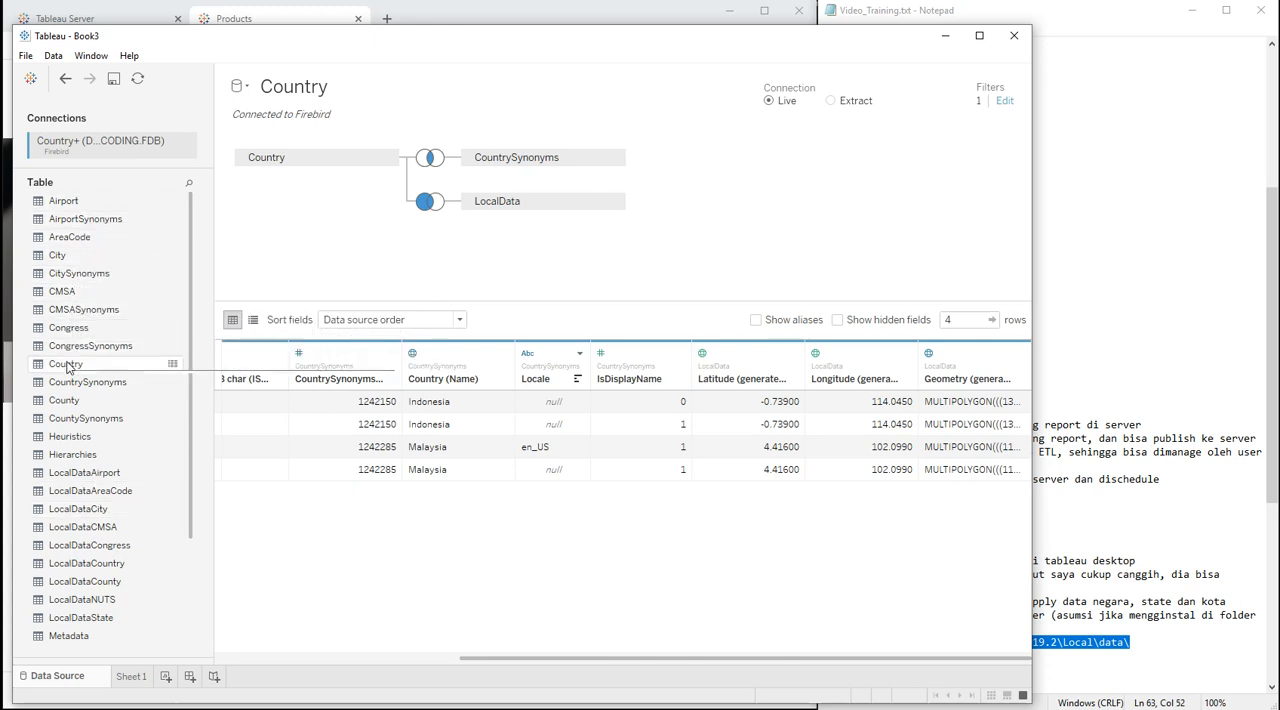
scroll(88, 495, down, 3)
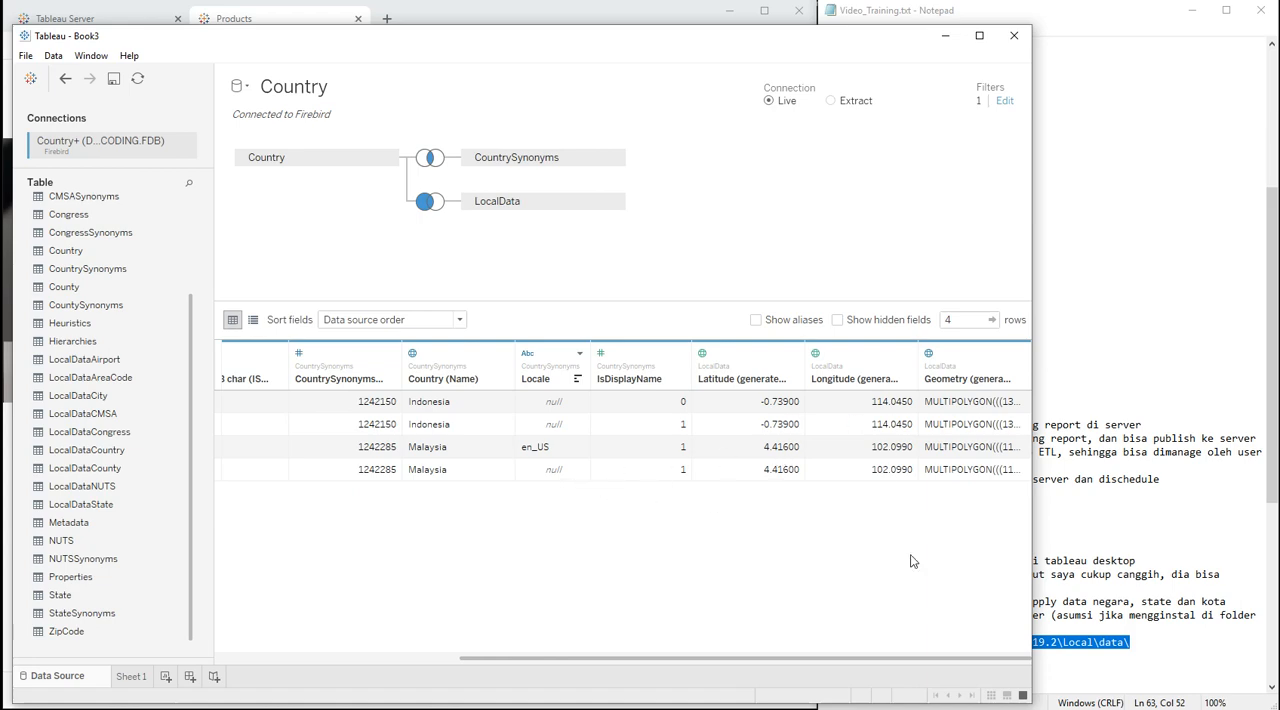
Step: In the Notepad notes, highlight all of section 3 about downloading a sample report from Tableau Server
click(1097, 617)
click(1097, 617)
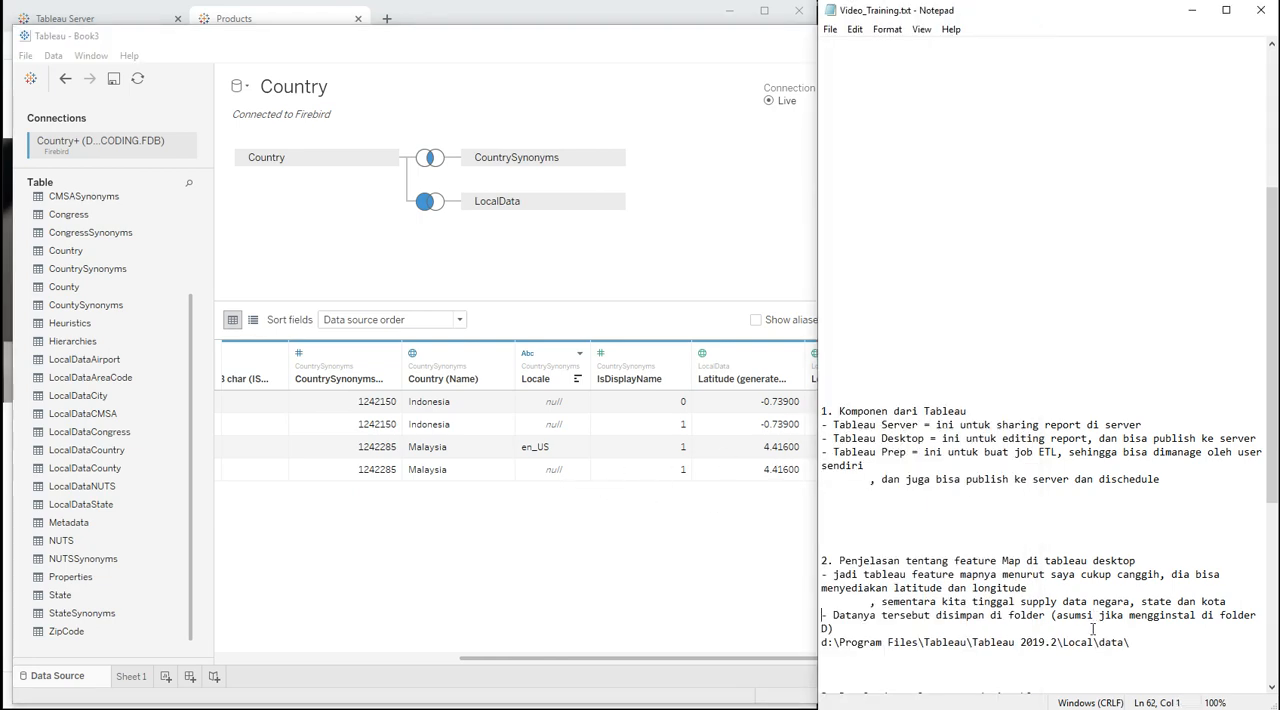
key(ctrl+End)
key(Up)
key(Up)
key(Up)
key(Up)
key(Up)
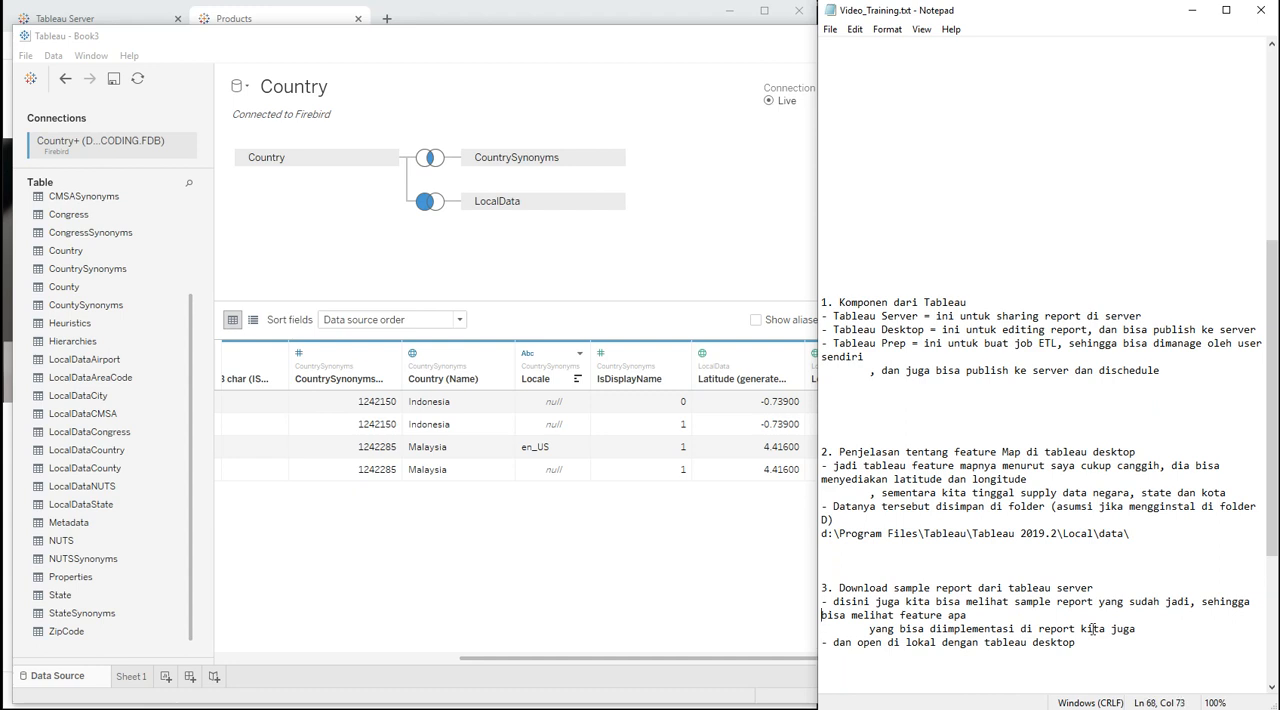
key(shift+Down)
key(shift+Down)
key(shift+Down)
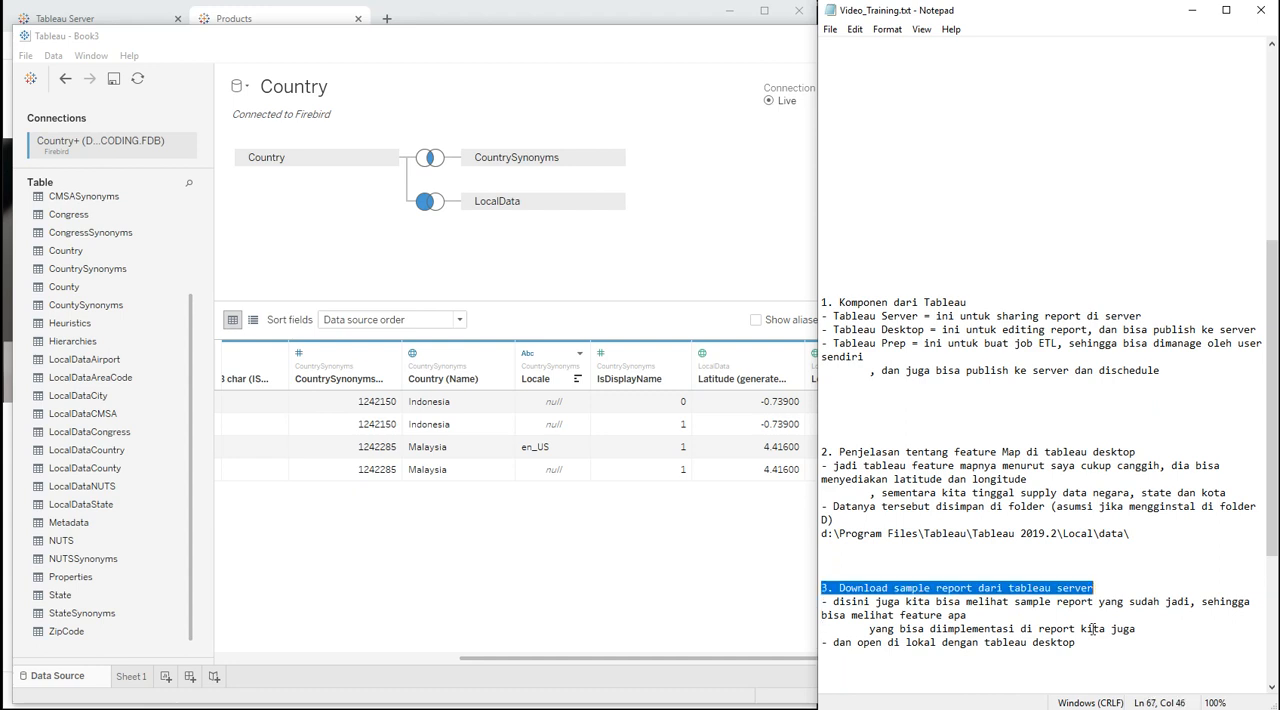
key(shift+End)
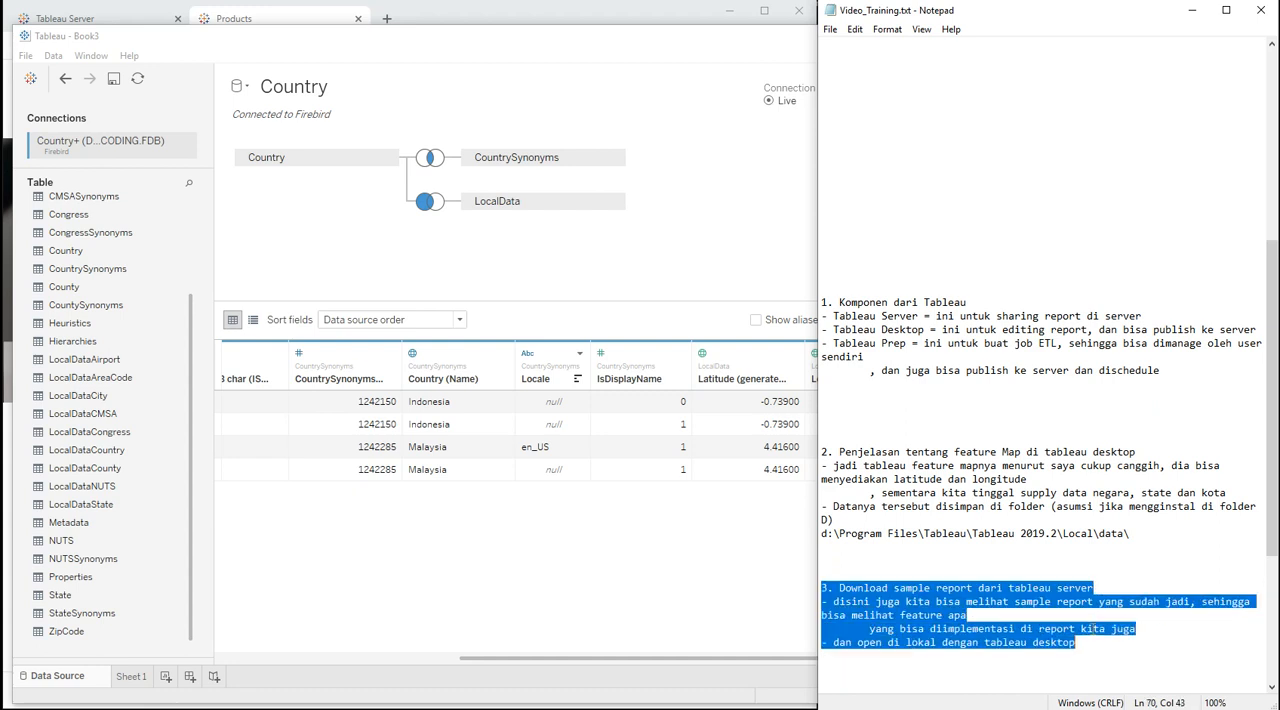
Step: Switch to the Tableau Server page in the browser and sign in with the username admin and the account password
click(133, 18)
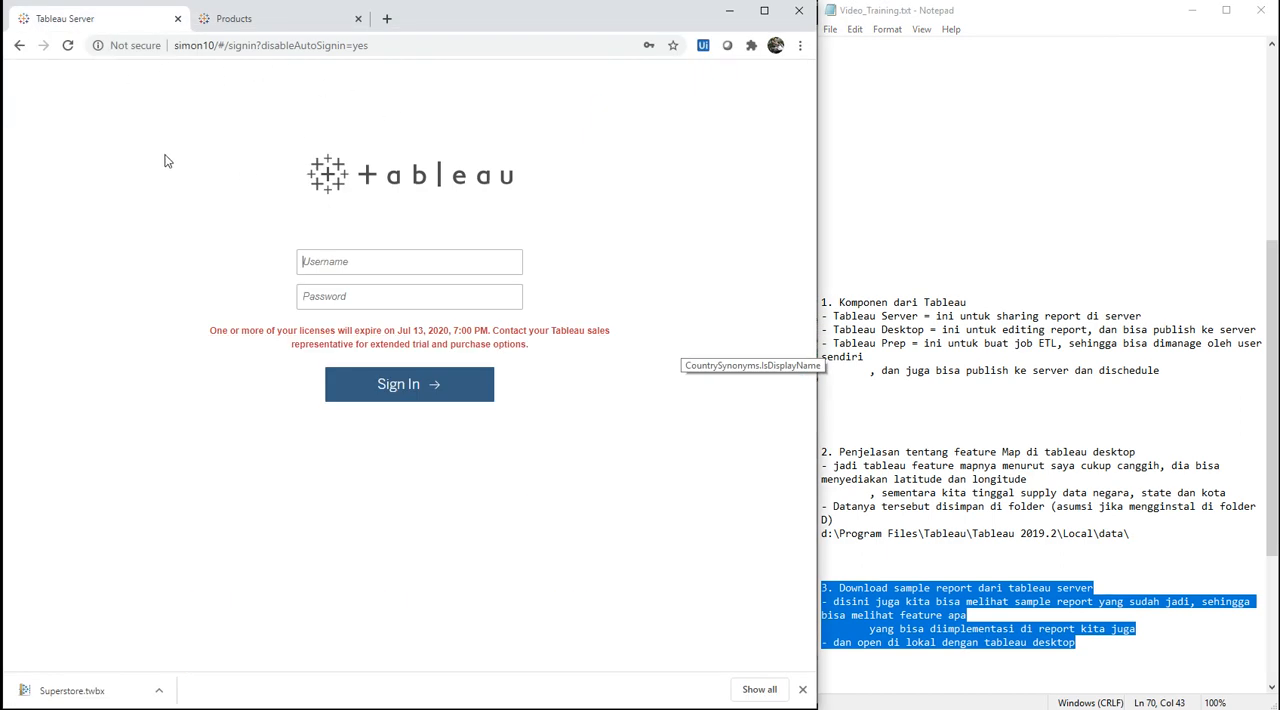
click(354, 265)
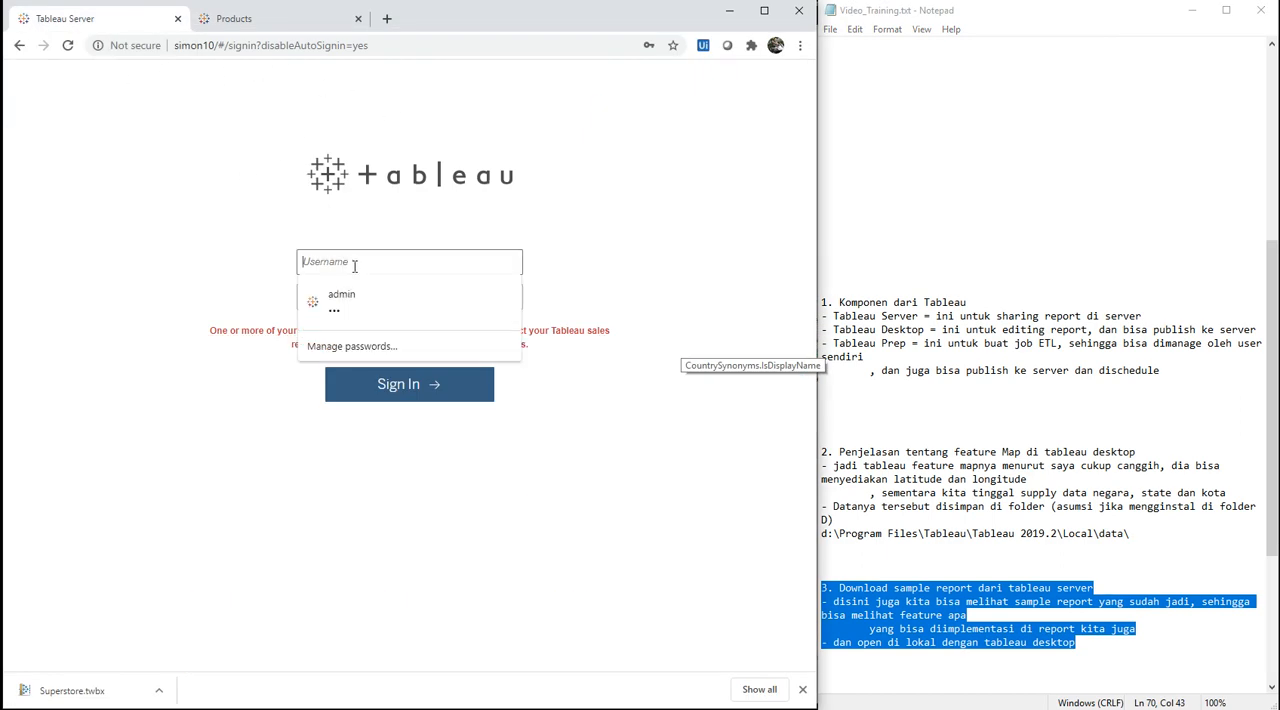
text(admin)
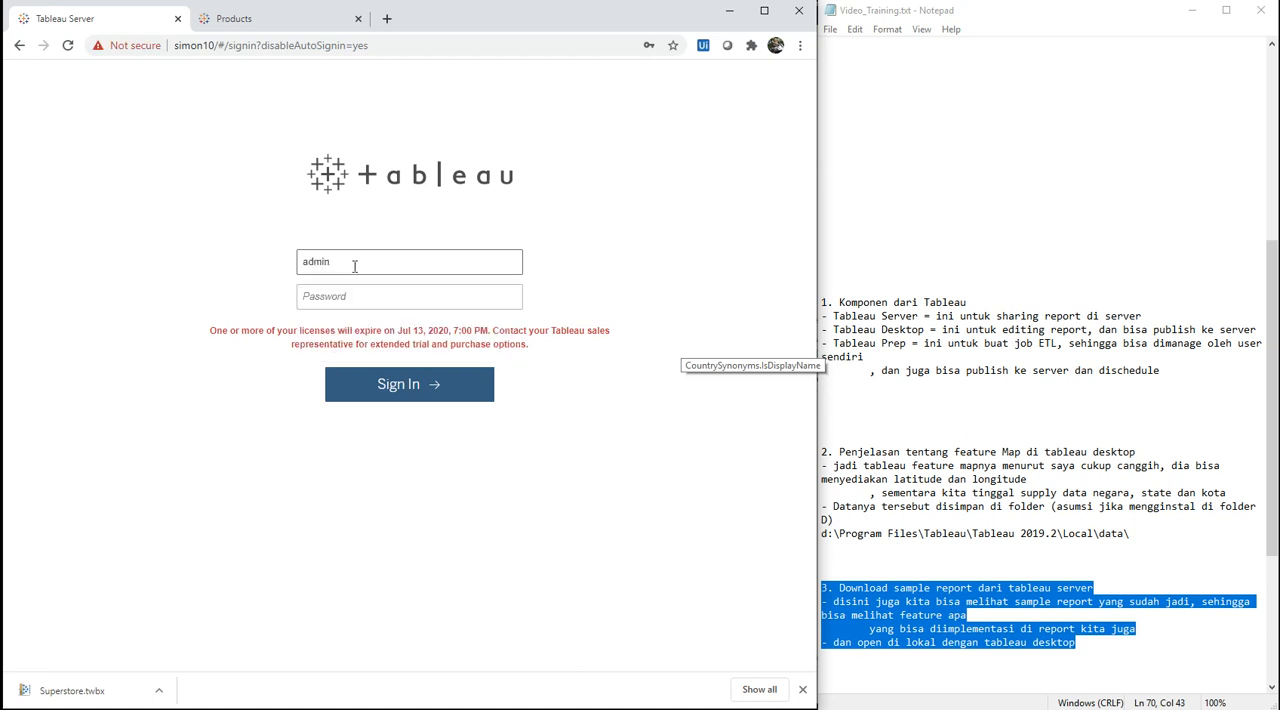
key(Tab)
text(admin)
key(Return)
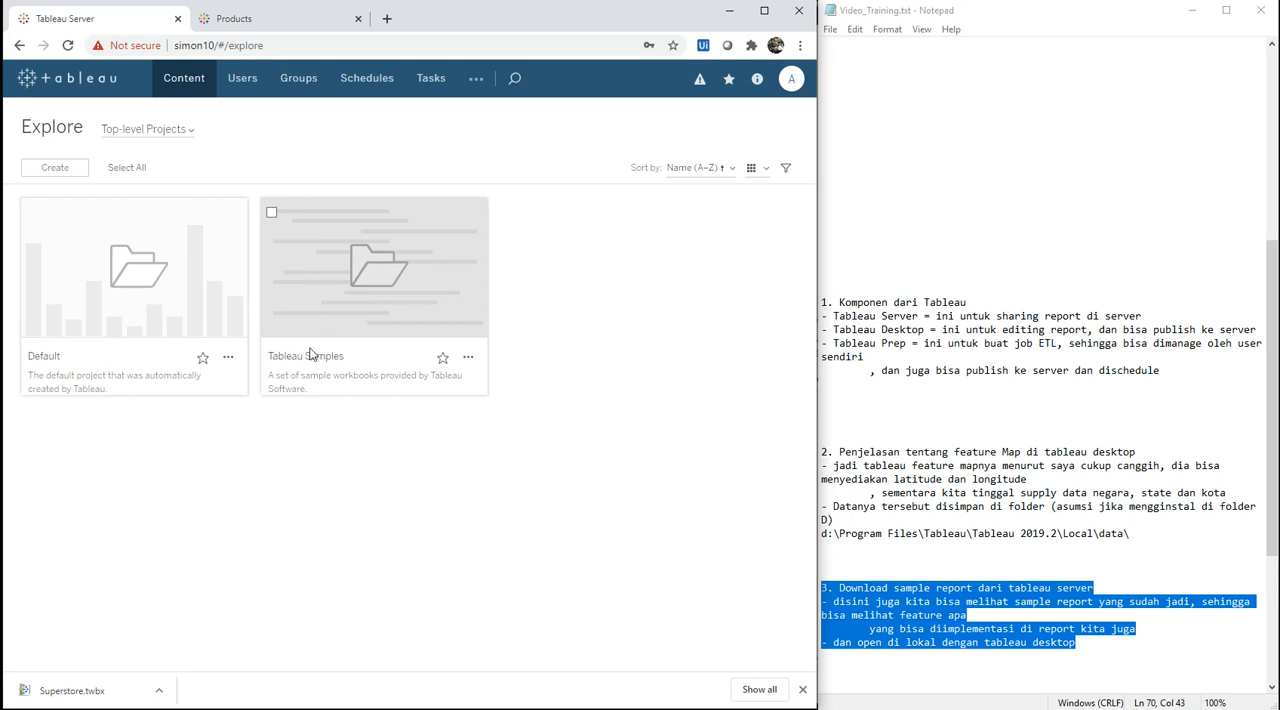
Step: Open the Product view of the Superstore workbook in Tableau Samples and review its download formats without downloading
click(380, 296)
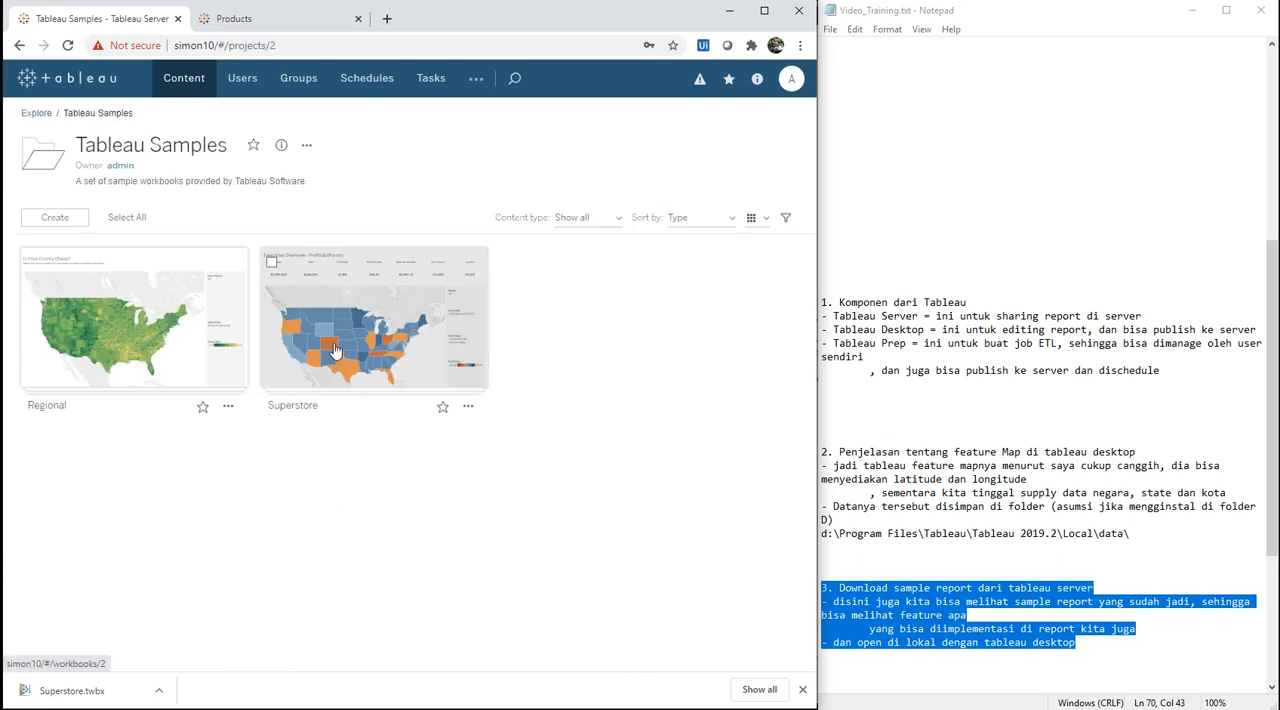
click(345, 393)
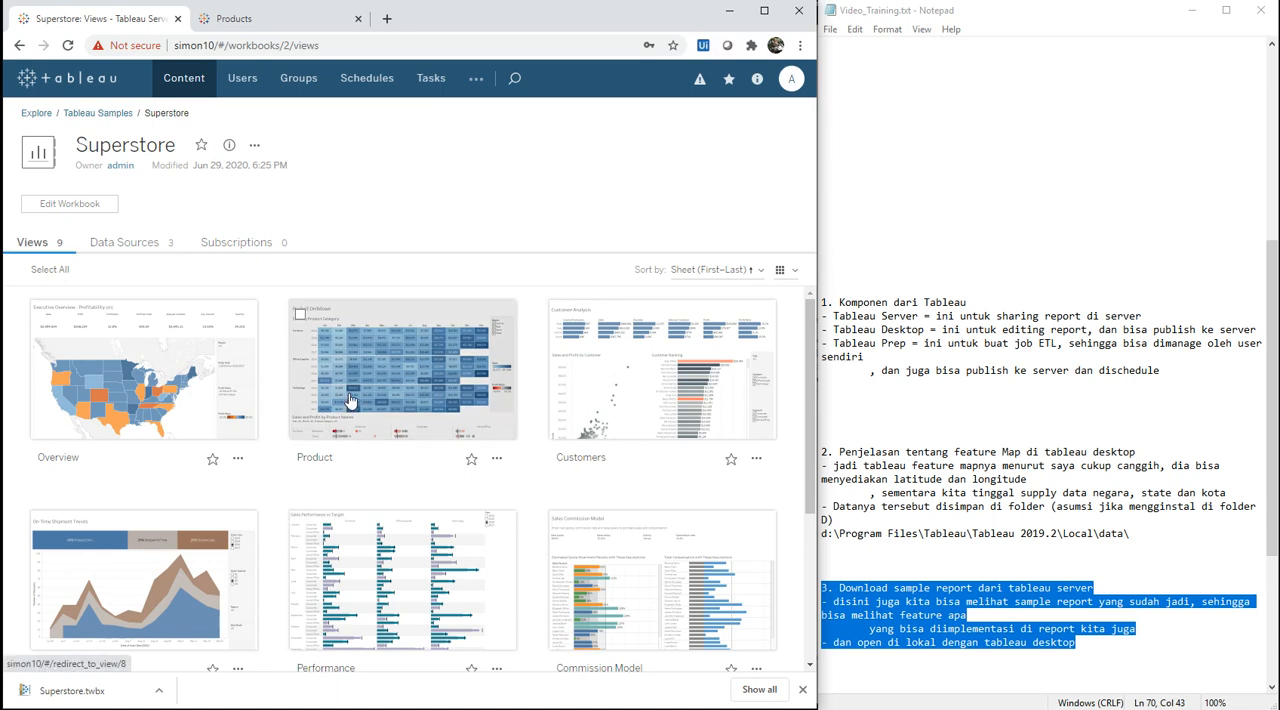
click(348, 400)
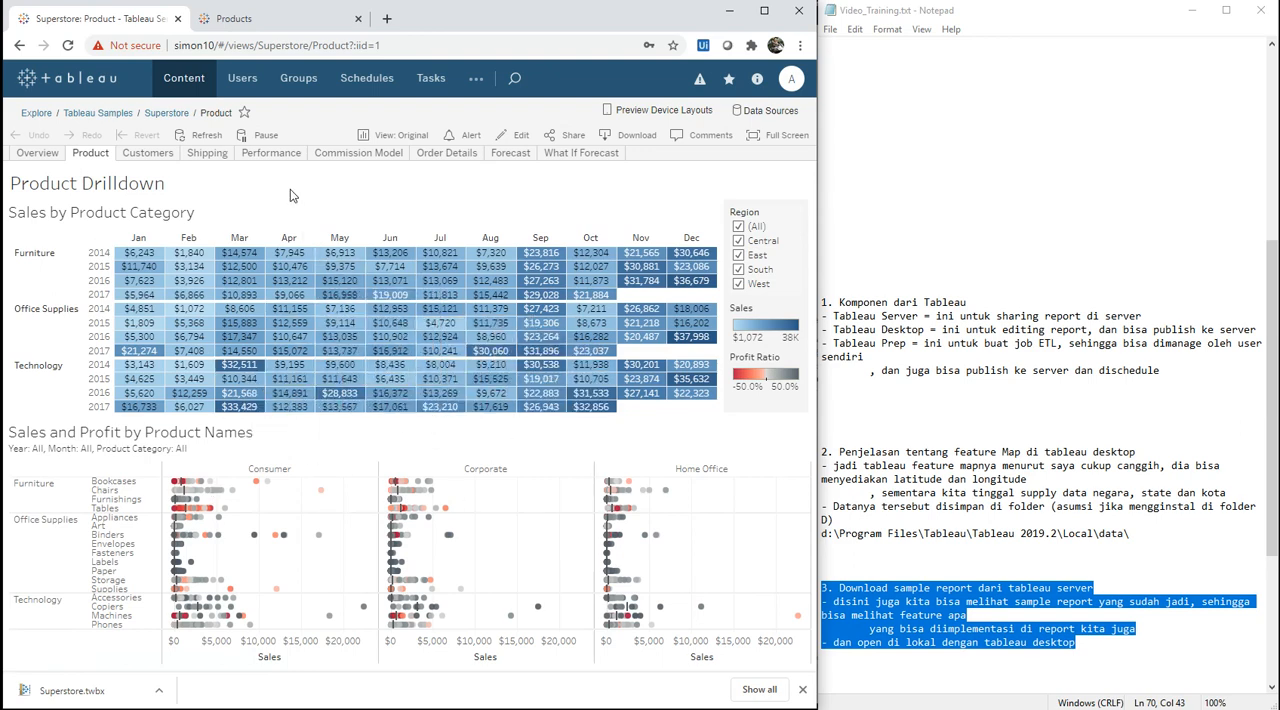
click(631, 140)
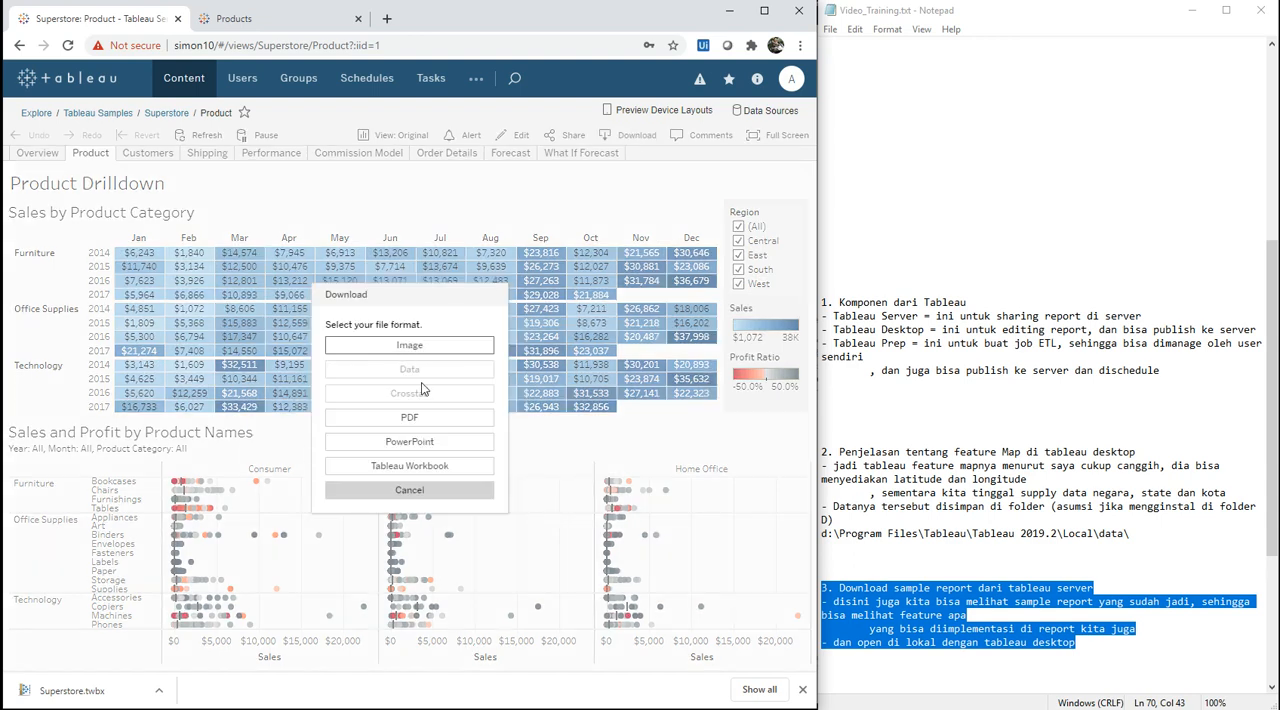
click(404, 493)
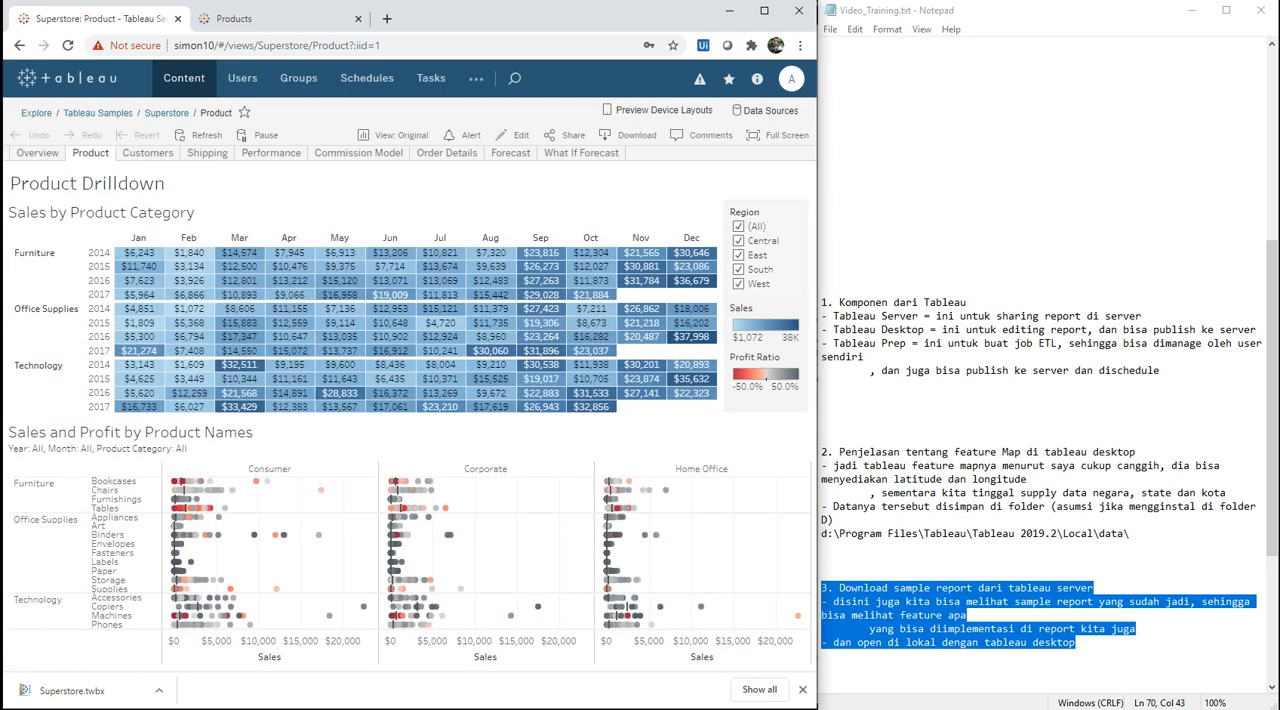
Step: Switch to the Tableau Desktop window containing the Country data source
click(877, 708)
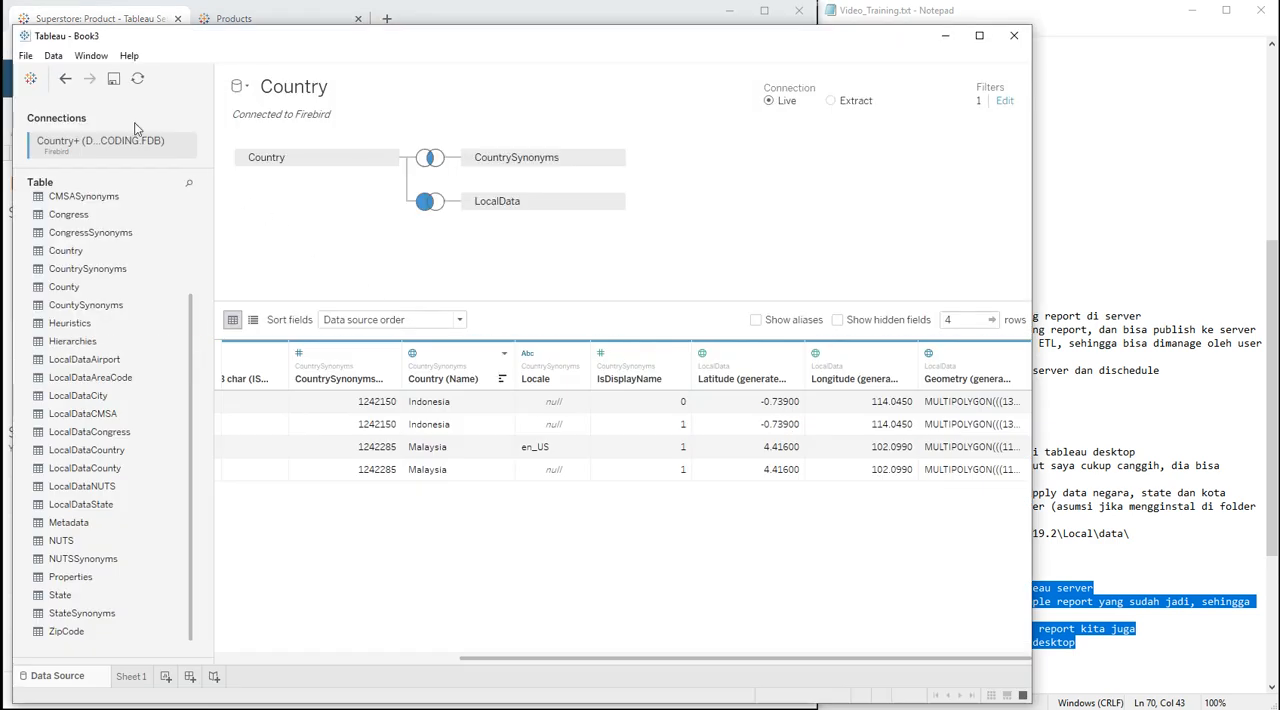
click(28, 58)
click(38, 90)
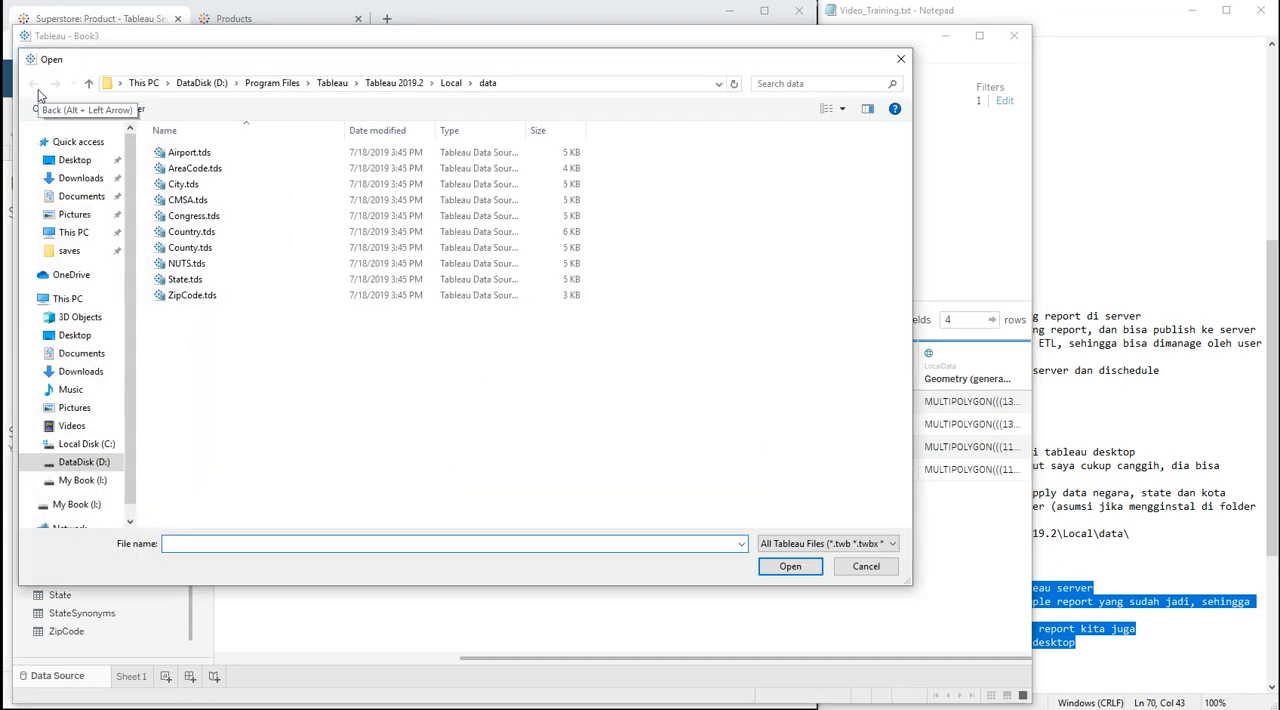
key(Escape)
Step: Open the recent workbook D:\Download\Superstore.twbx, close the Book3 workbook and reposition the Superstore window
click(25, 55)
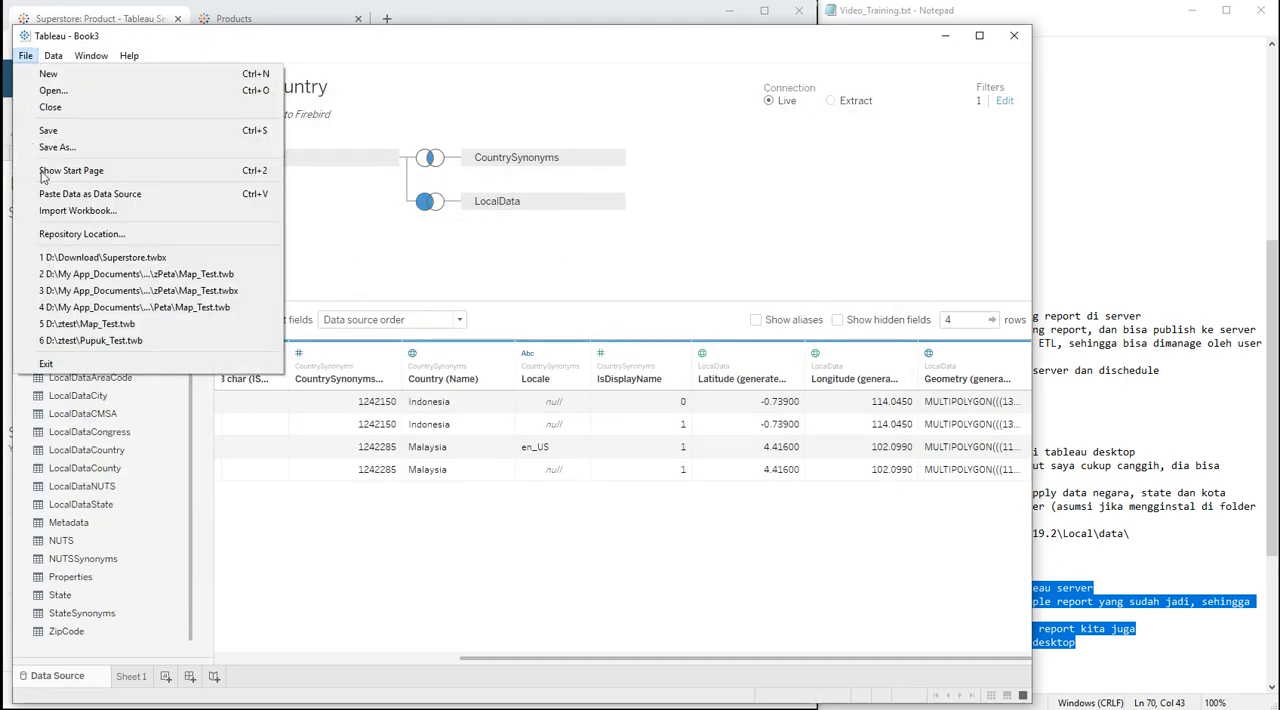
click(70, 259)
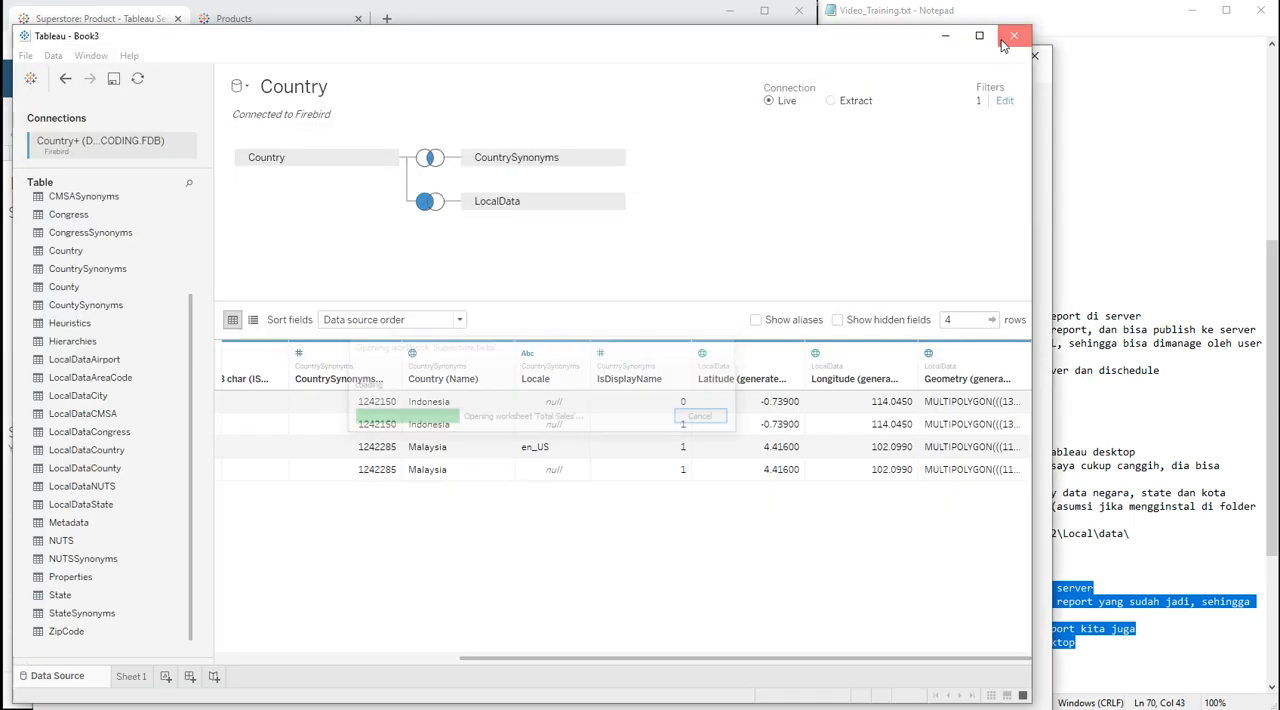
click(1005, 42)
click(549, 391)
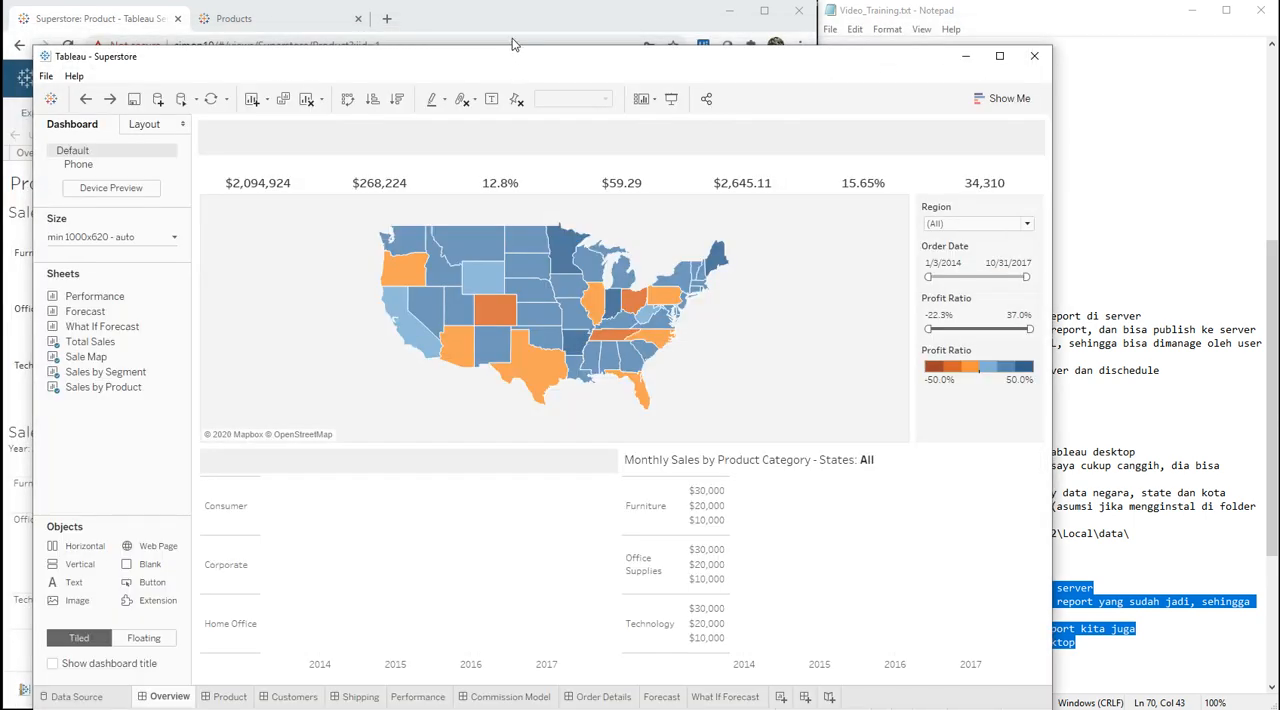
drag(522, 60, 497, 38)
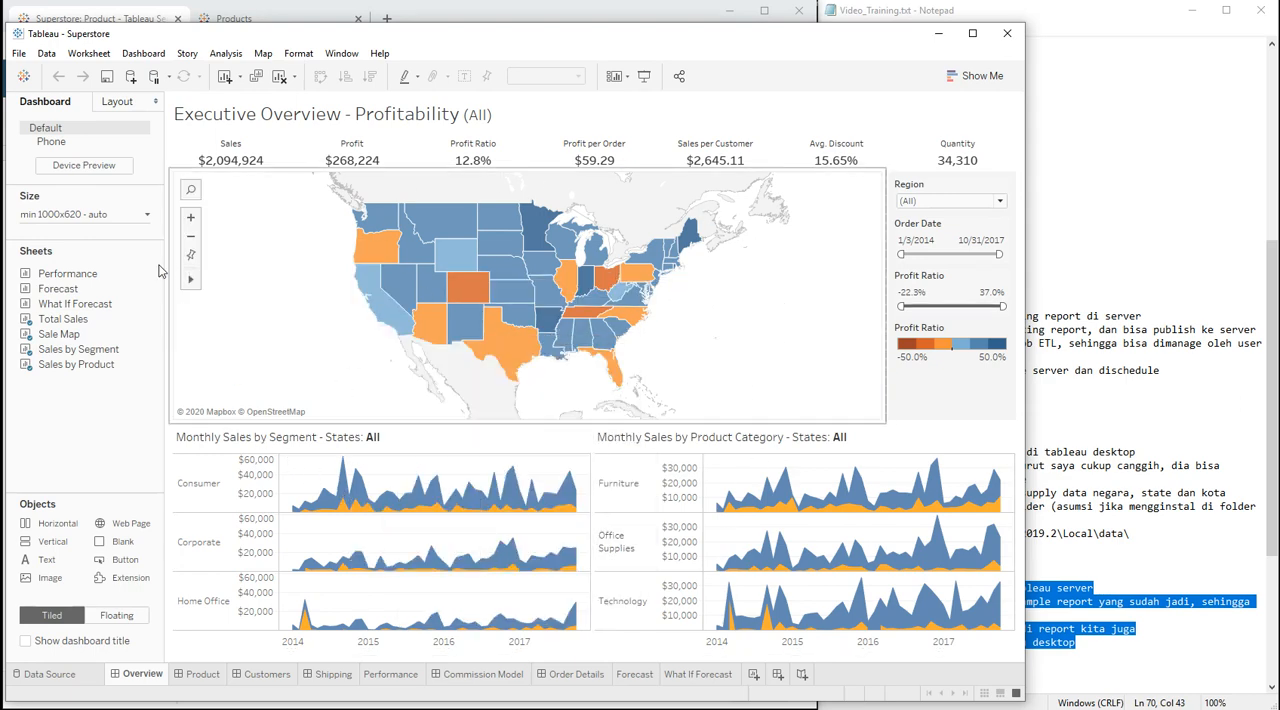
Step: Show the Superstore workbook's Sales Target Extract data source and list its fields as metadata
mouse_move(77, 277)
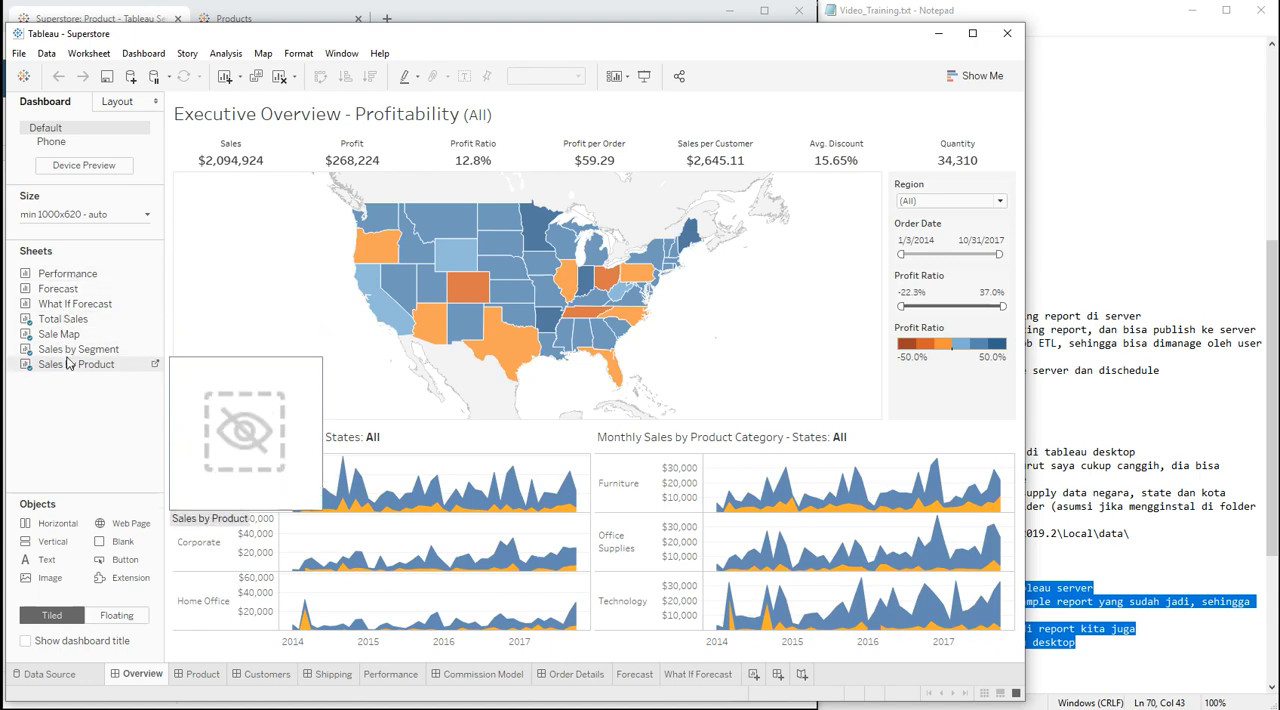
click(48, 674)
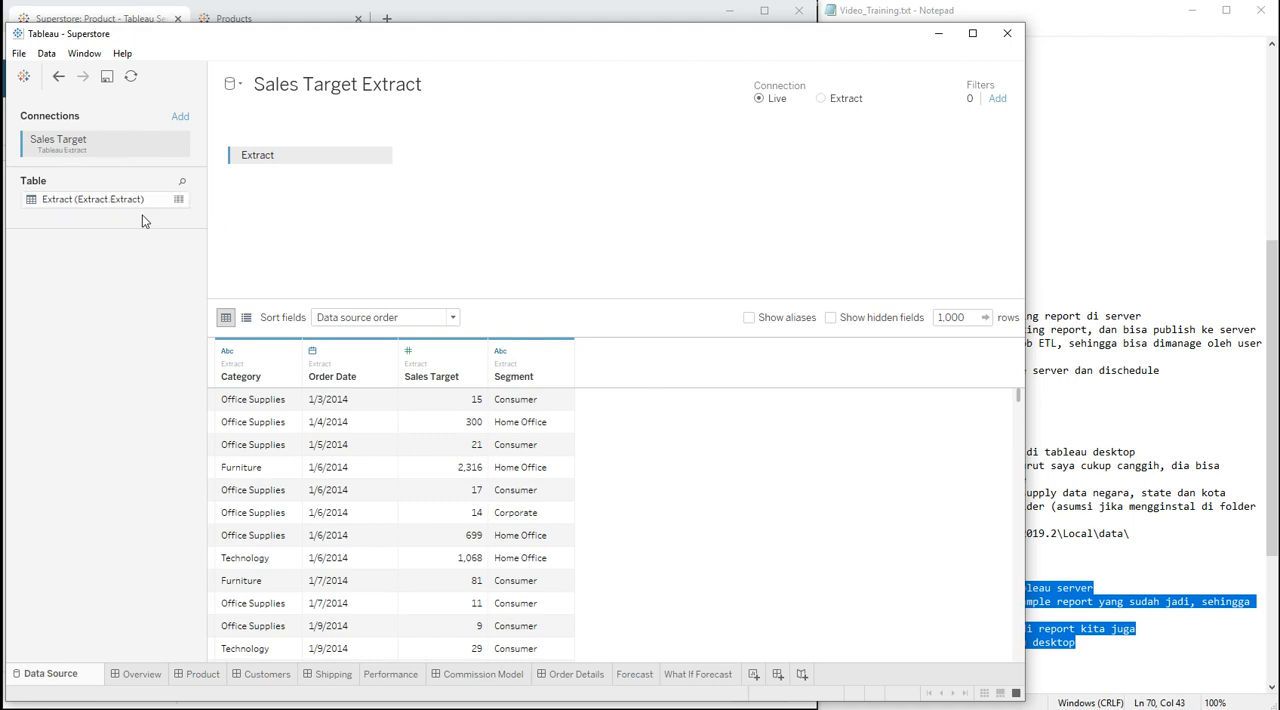
click(246, 317)
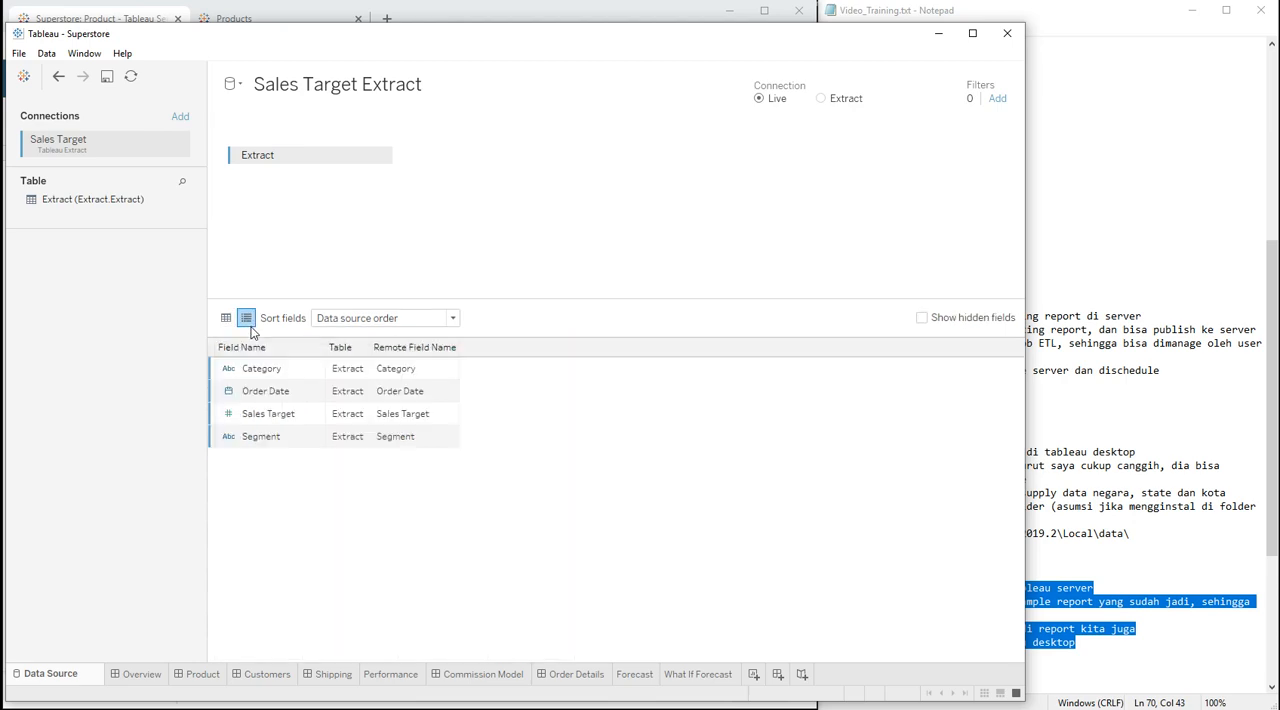
Step: Open the Overview dashboard and go to the source sheet behind its profitability map
click(153, 675)
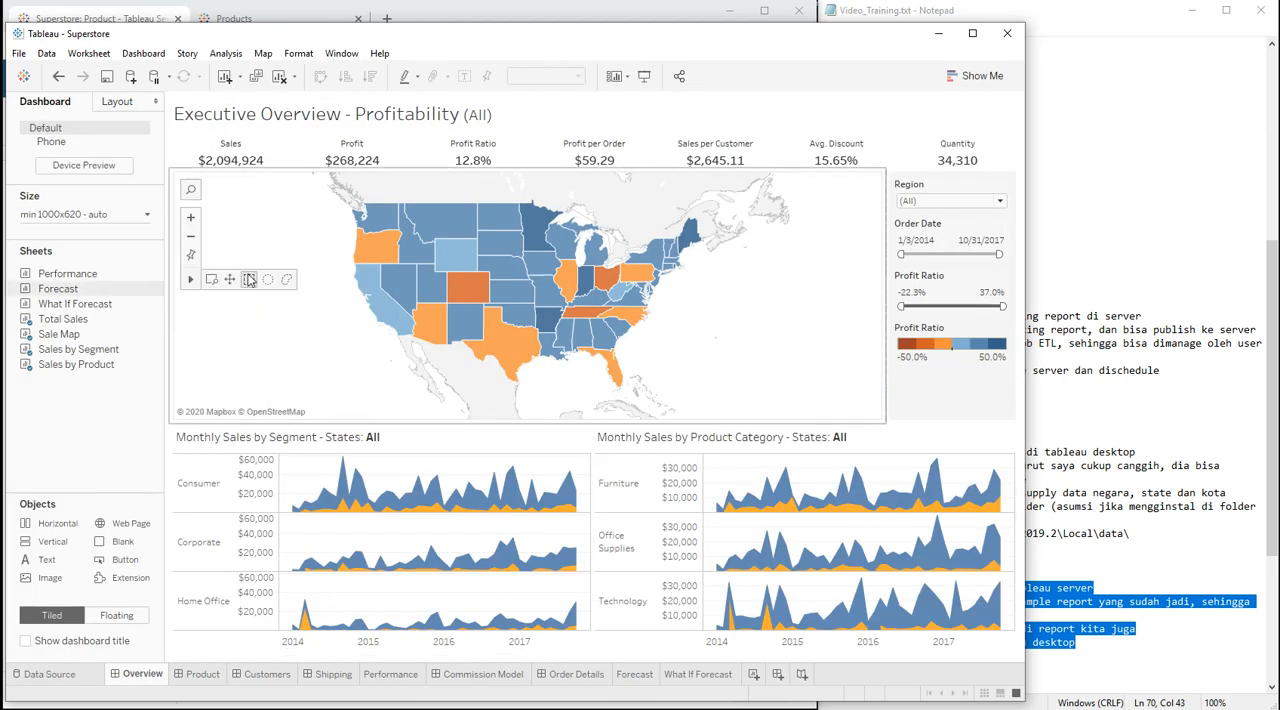
click(886, 186)
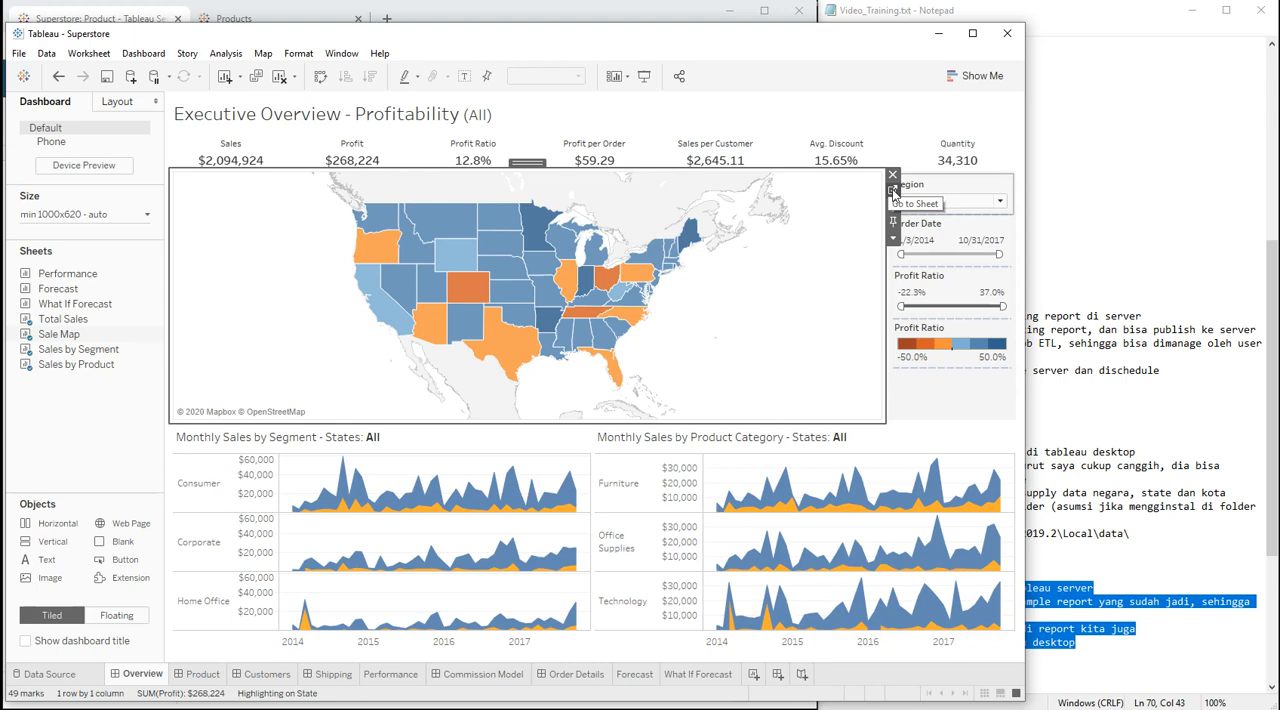
click(894, 192)
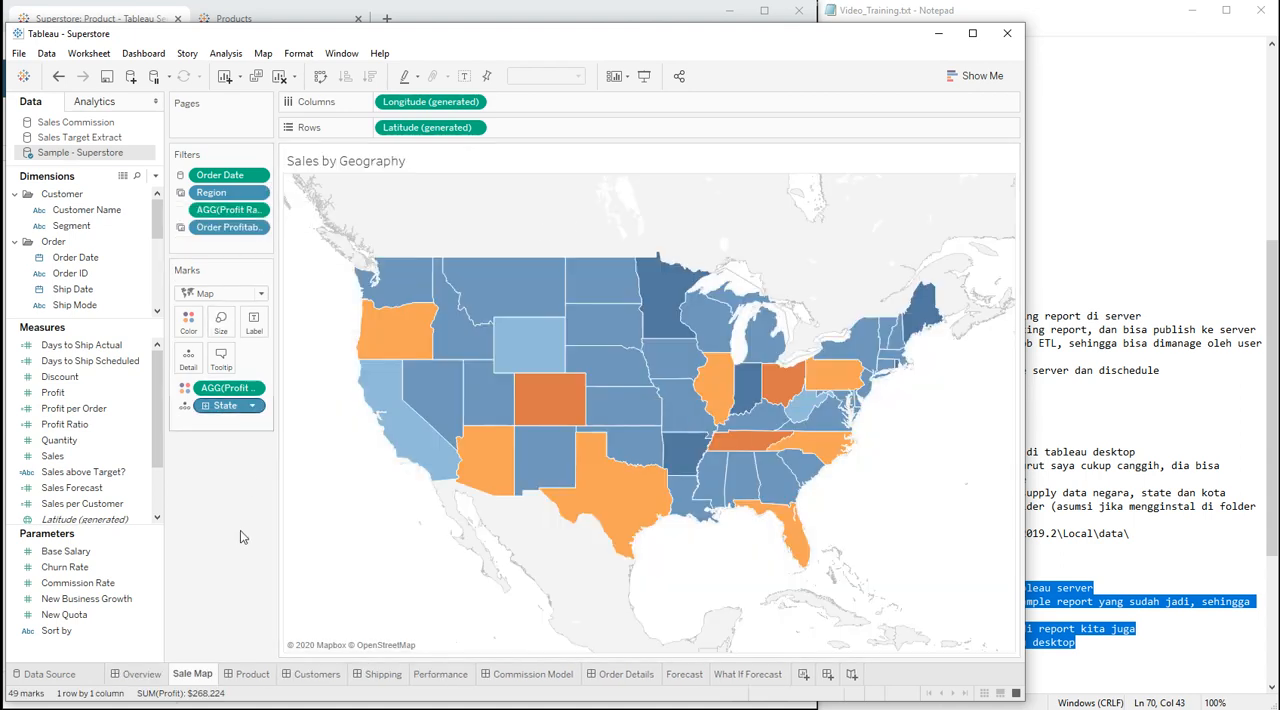
mouse_move(200, 682)
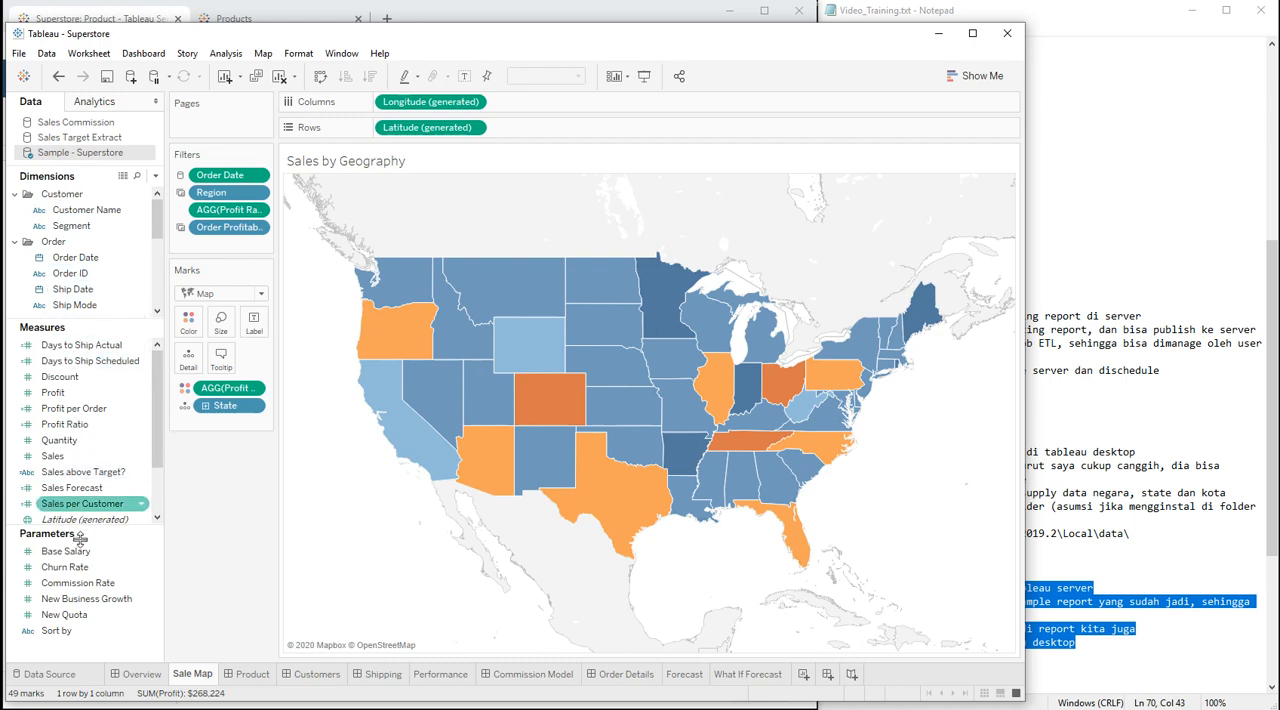
Step: From the Overview dashboard, open the source sheet of the Monthly Sales by Segment chart
click(130, 676)
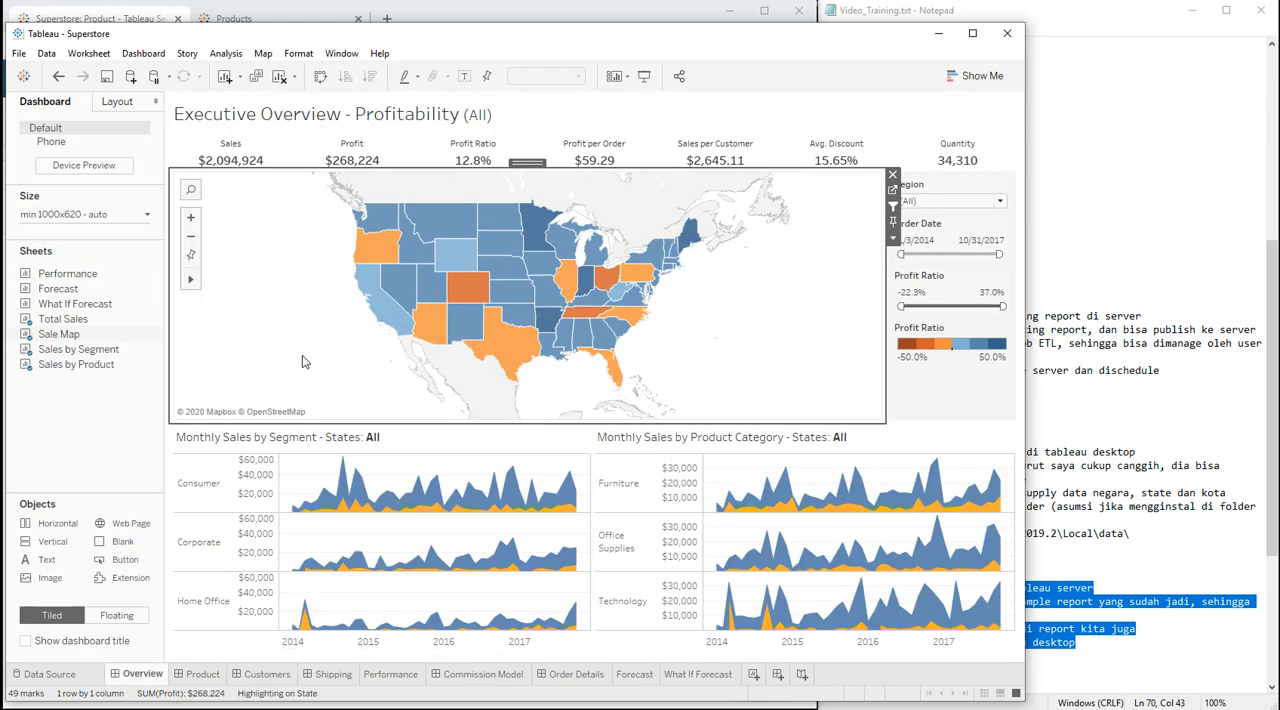
click(556, 452)
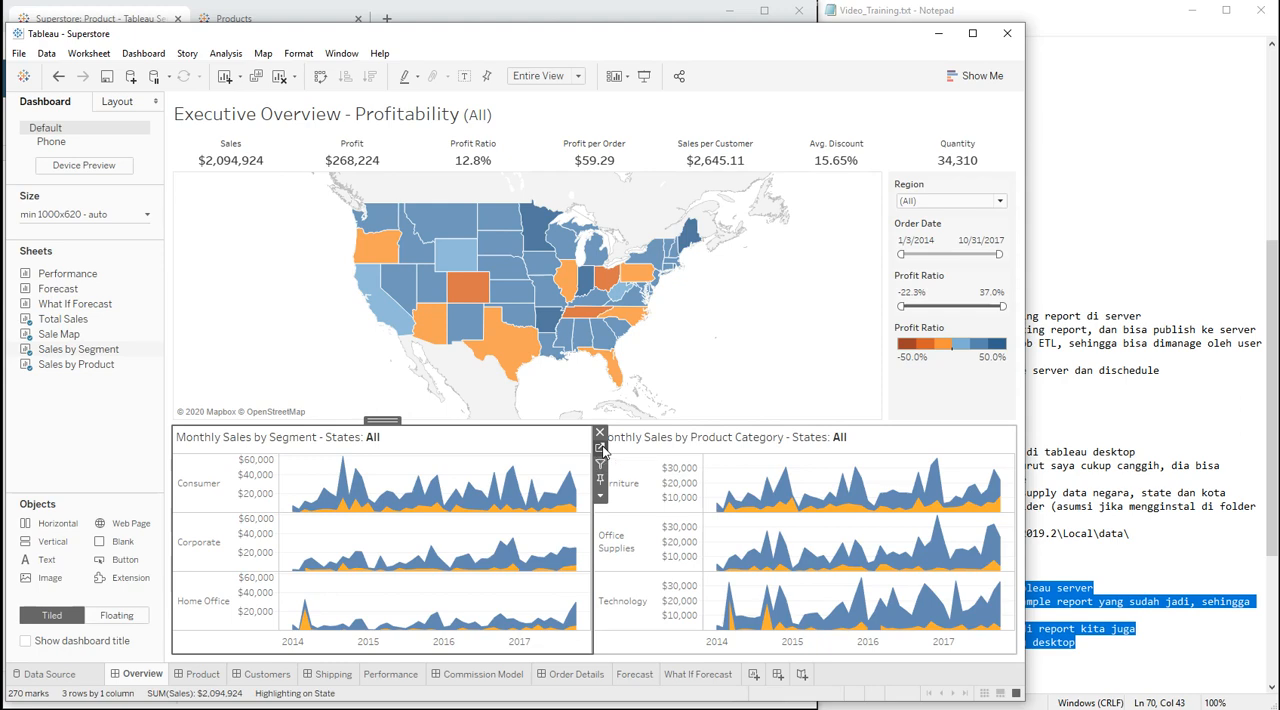
click(600, 448)
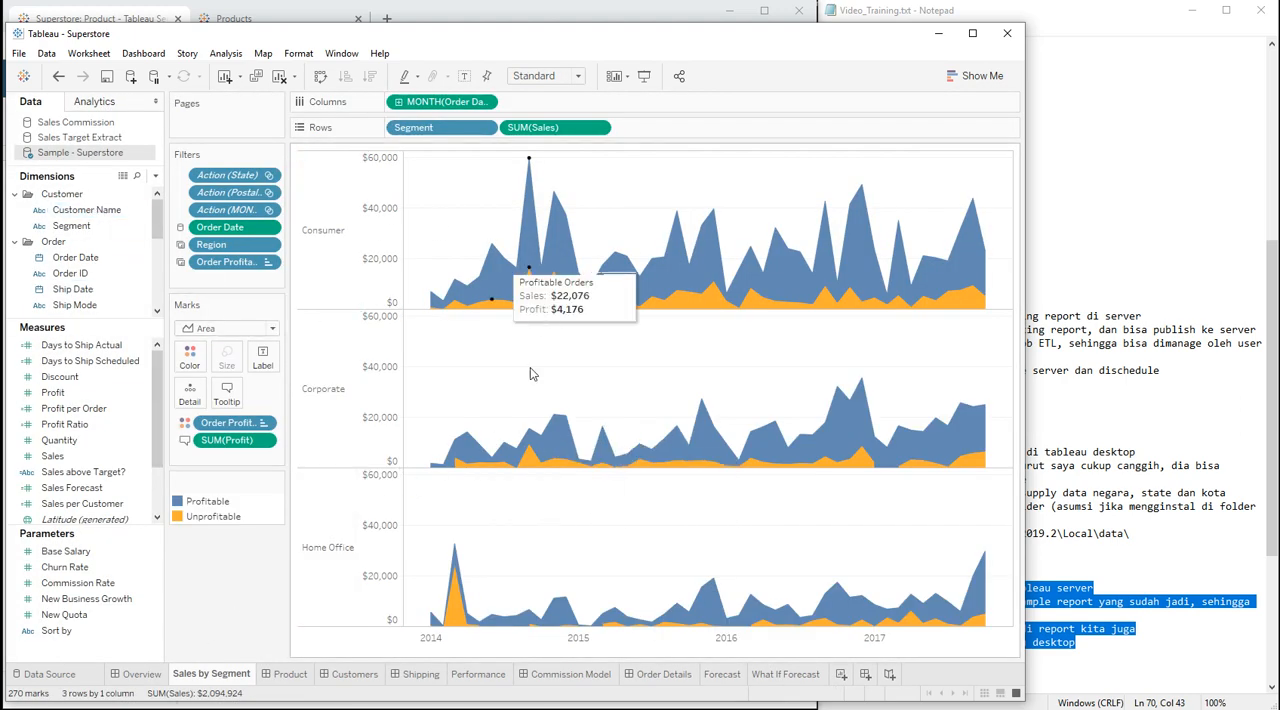
Step: Return to the Overview dashboard and open the Forecast sheet to view the sales forecast by segment
click(122, 674)
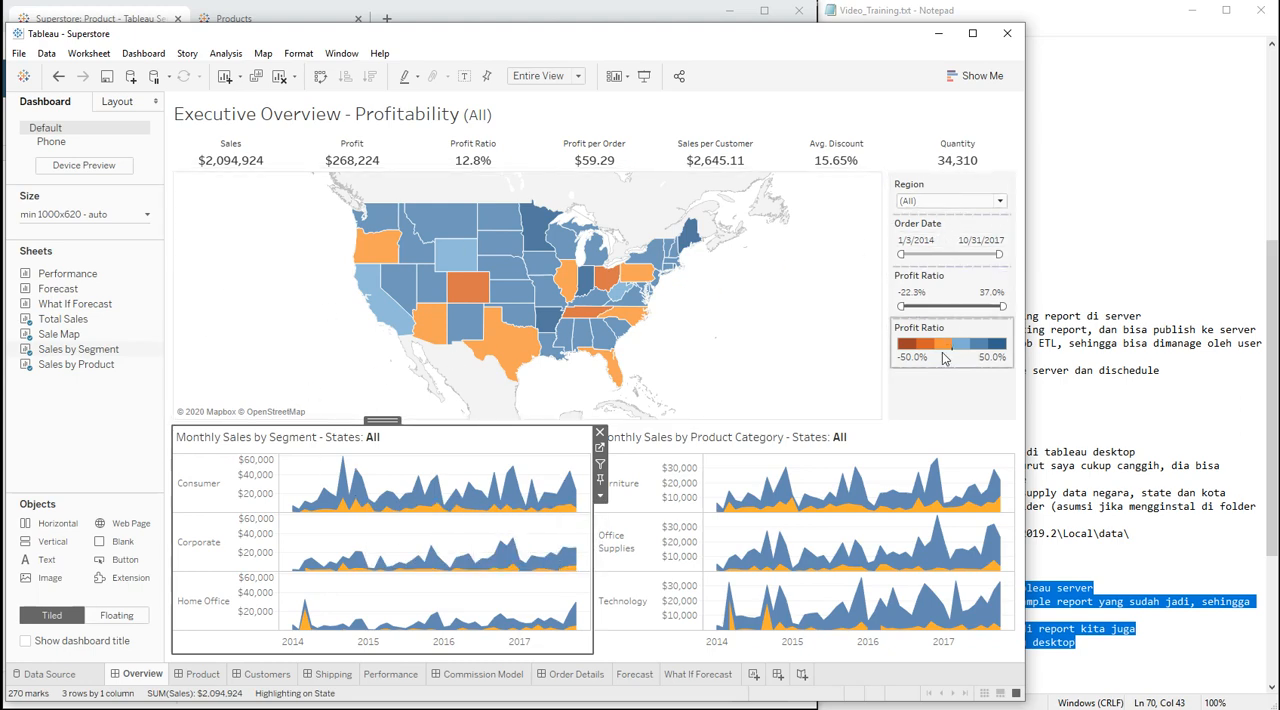
click(632, 674)
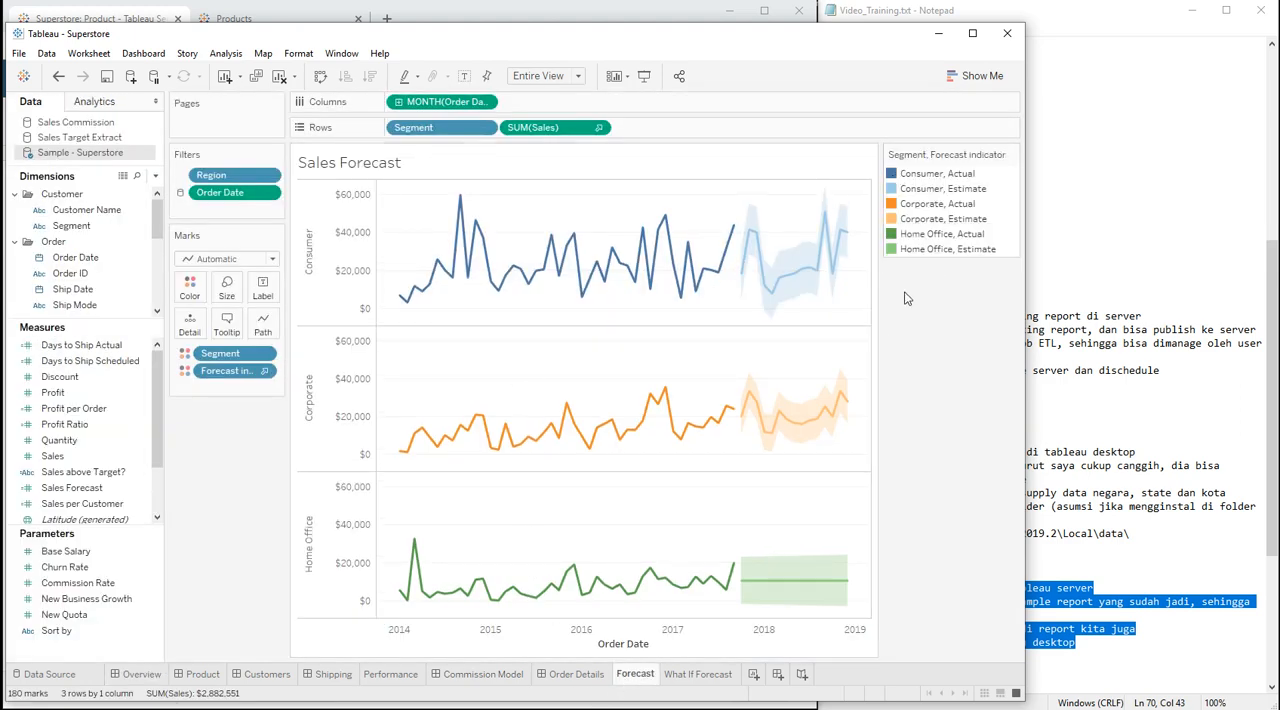
Step: On the What If Forecast sheet, try New Business Growth at 35%, 60% and 23%, and set the Churn Rate to 14.40%
click(698, 675)
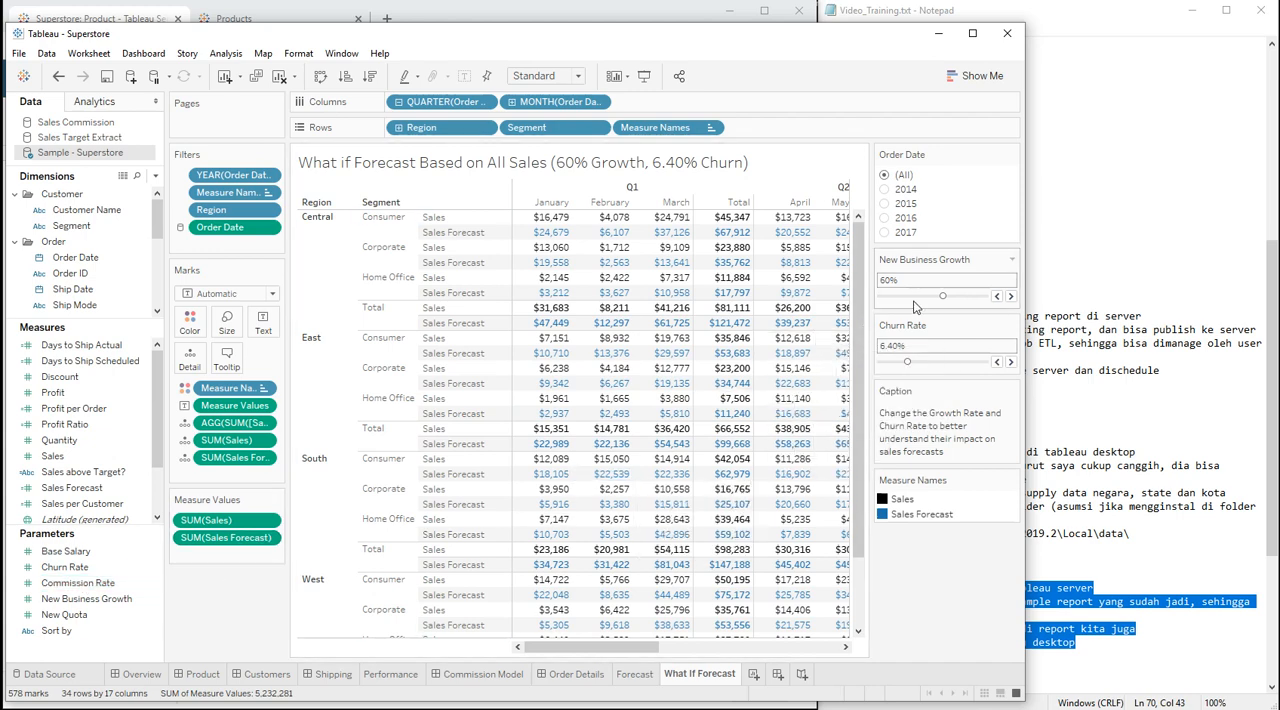
drag(918, 303, 917, 302)
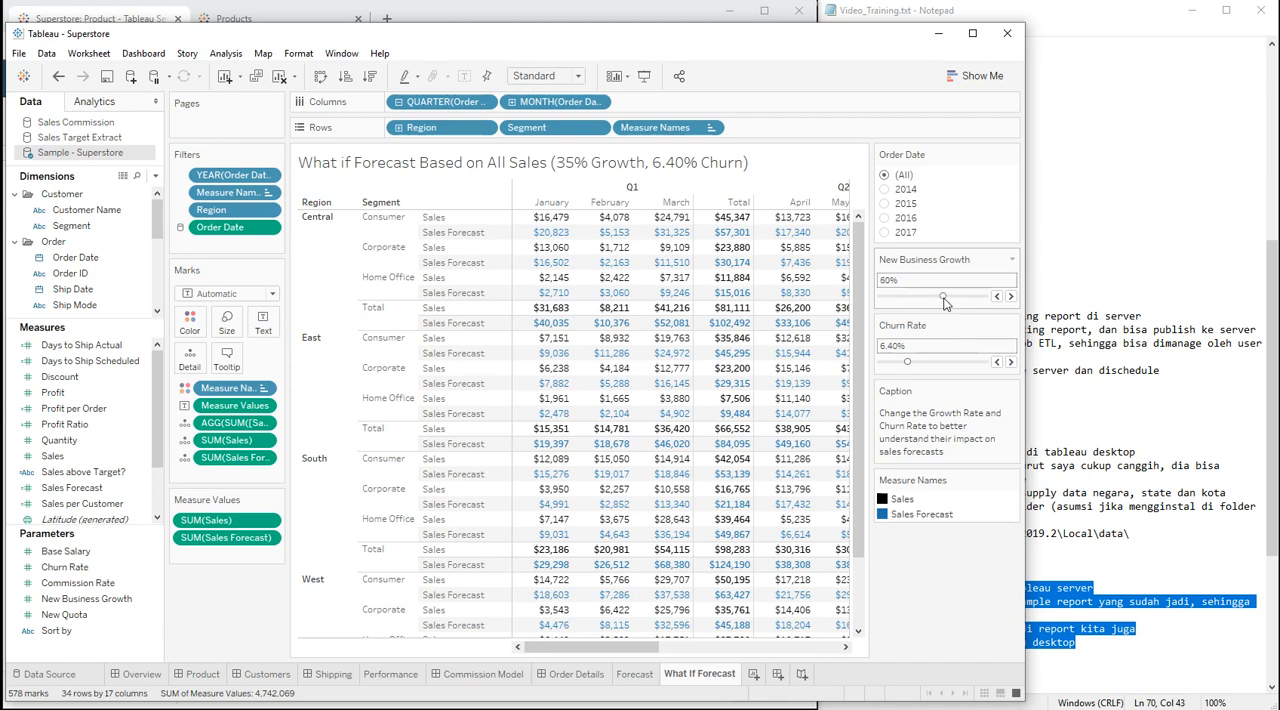
drag(945, 303, 944, 302)
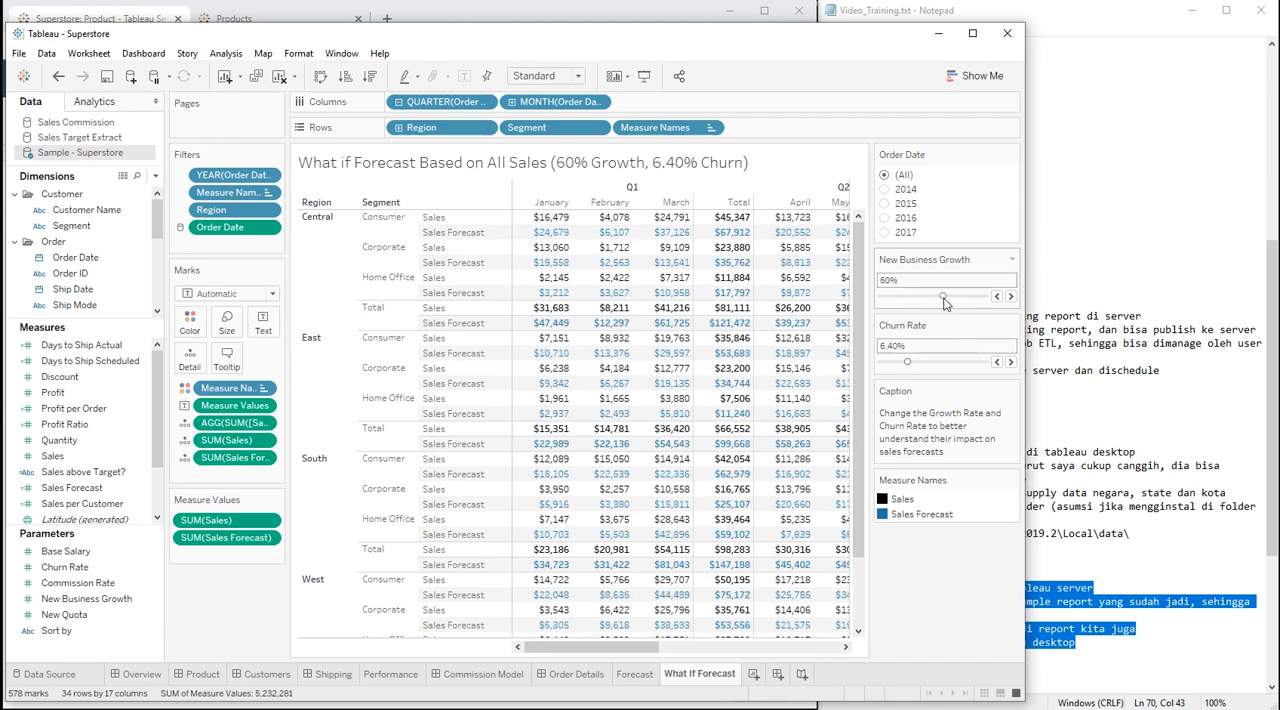
click(941, 362)
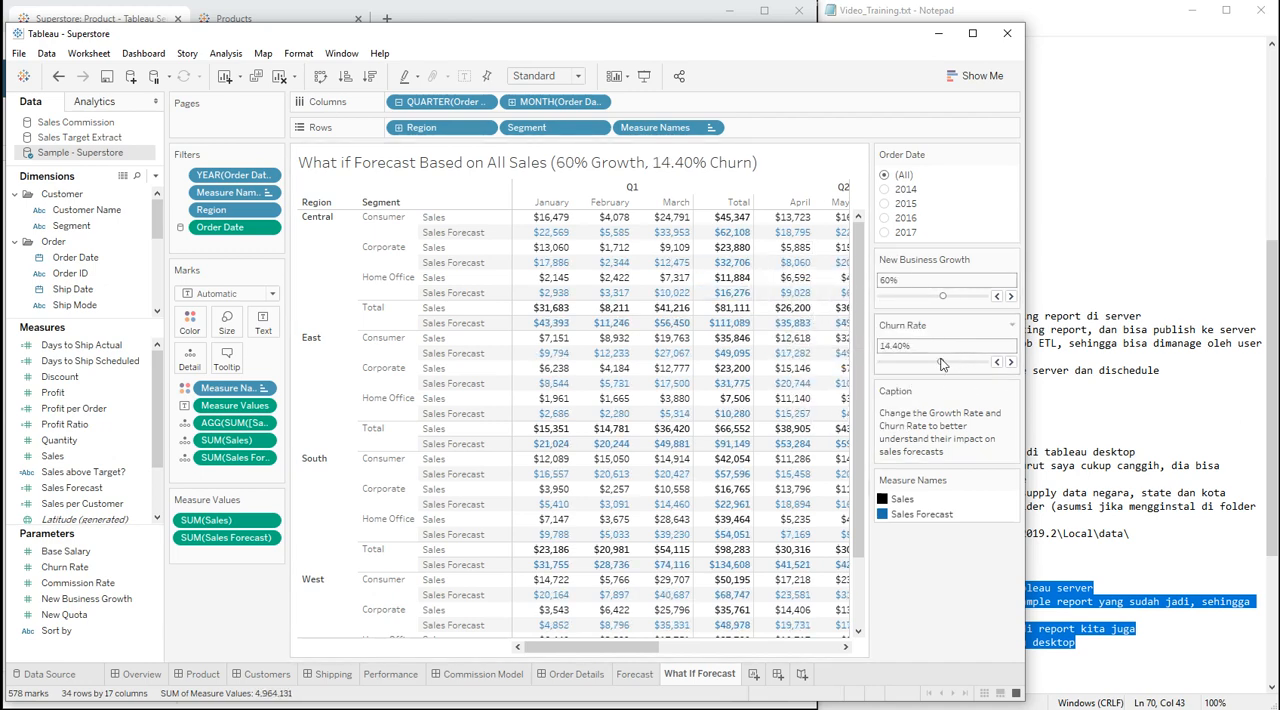
click(905, 297)
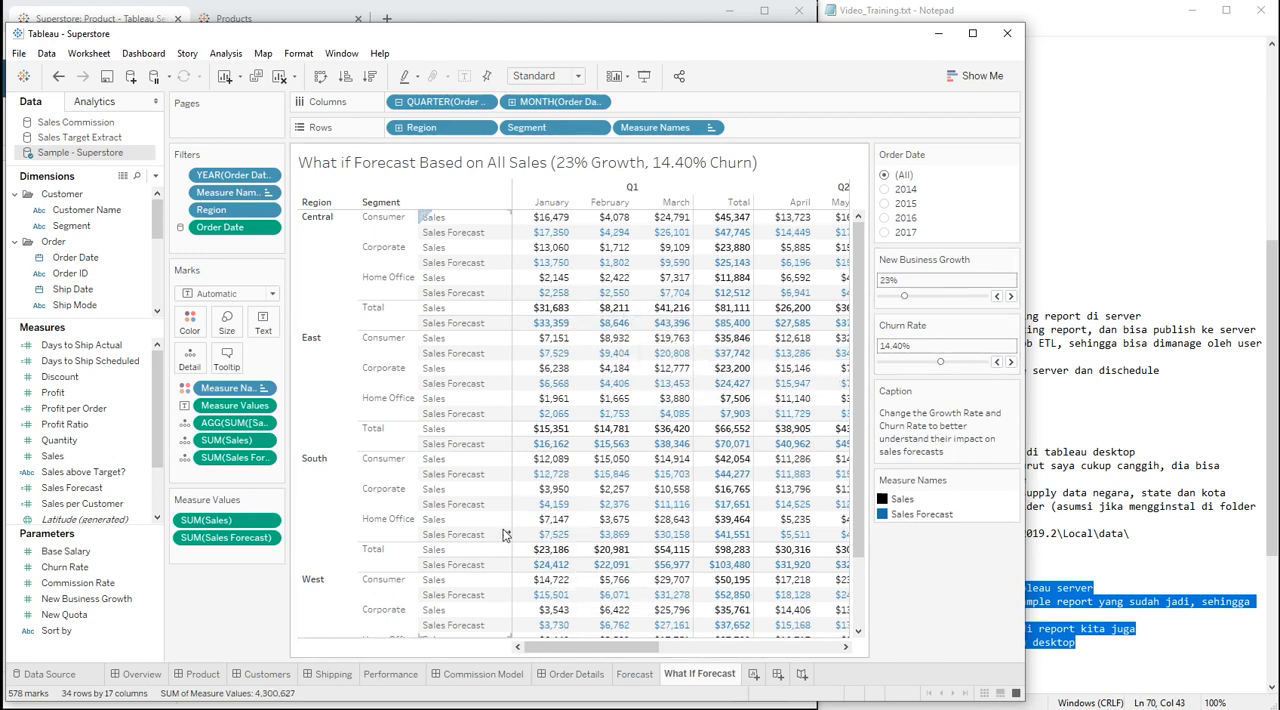
mouse_move(675, 420)
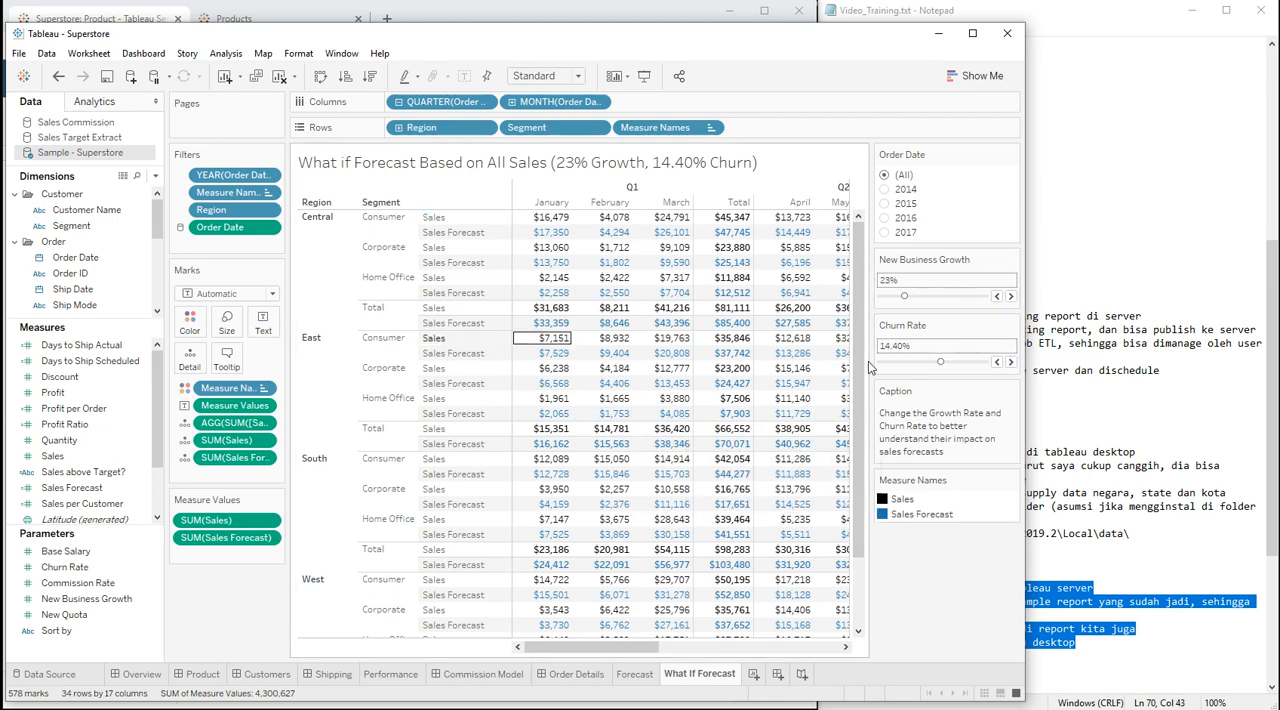
Step: Switch to the Video_Training.txt notes in Notepad and highlight the whole sample sales table in section 4
click(1121, 562)
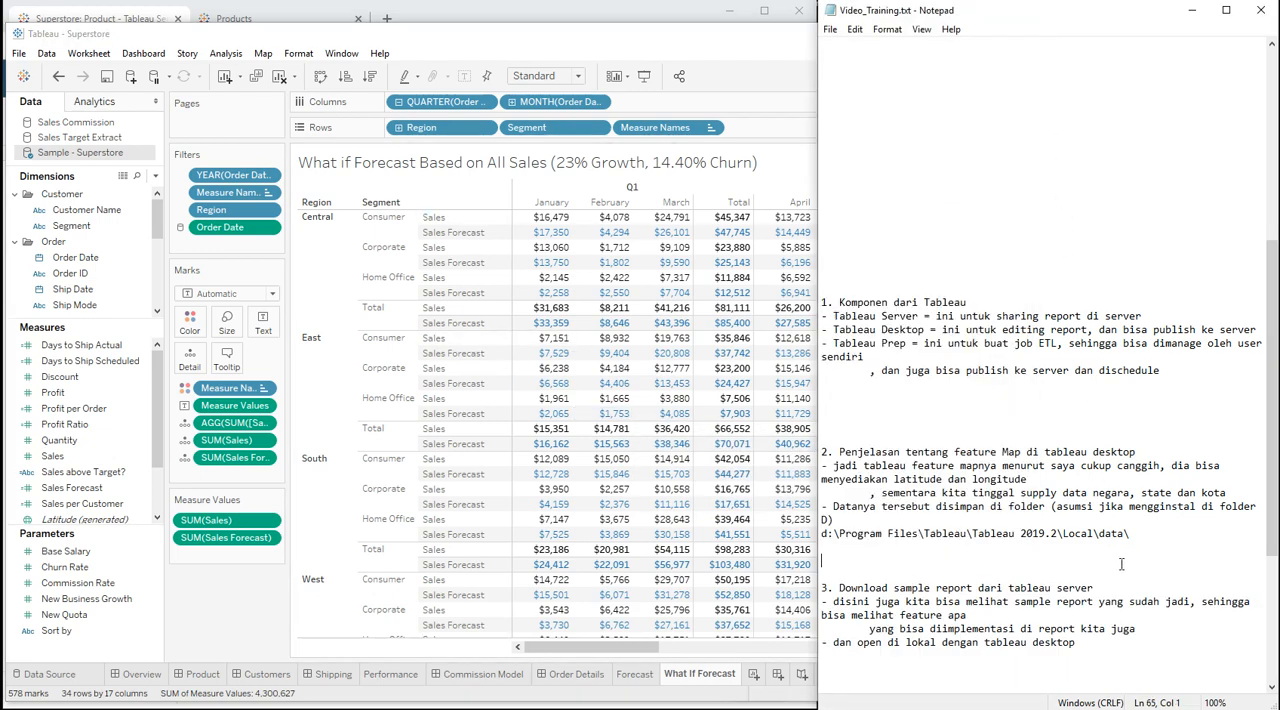
text(4. Pembuatan data simple di excel untuk dipakai di tableau Country	State	City	Customer	Penjualan Indonesia	DKI Jakarta	Jakarta	Simon	500 Indonesia	DKI Jakarta	Jakarta	Nindy	400 Indonesia	DKI Jakarta	Jakarta	Abel	100 Indonesia	Jawa Barat	Bandung	Raynaldo	100 Indonesia	Jawa Barat	Bandung	Mesa	400 Indonesia	Jawa Timur	Surabaya	Ipik	300)
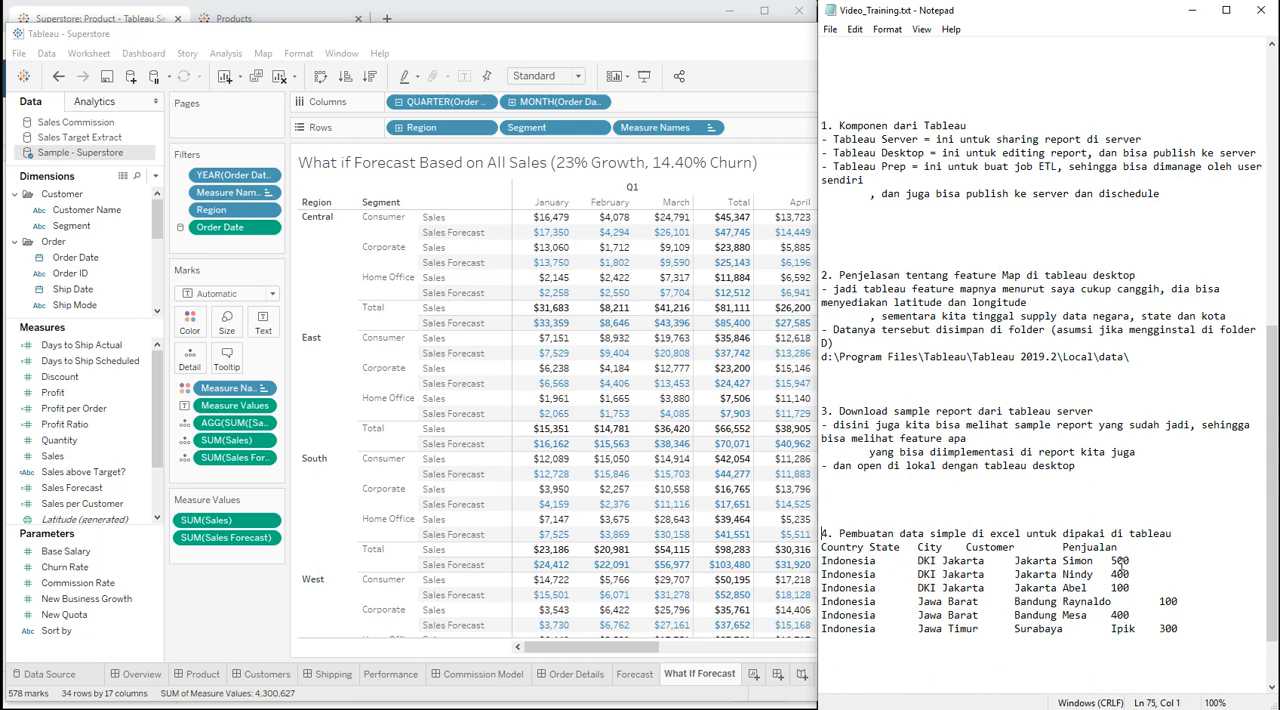
key(shift+End)
key(Home)
key(shift+Down)
key(shift+Down)
key(shift+Down)
key(shift+Down)
key(shift+Down)
key(shift+Down)
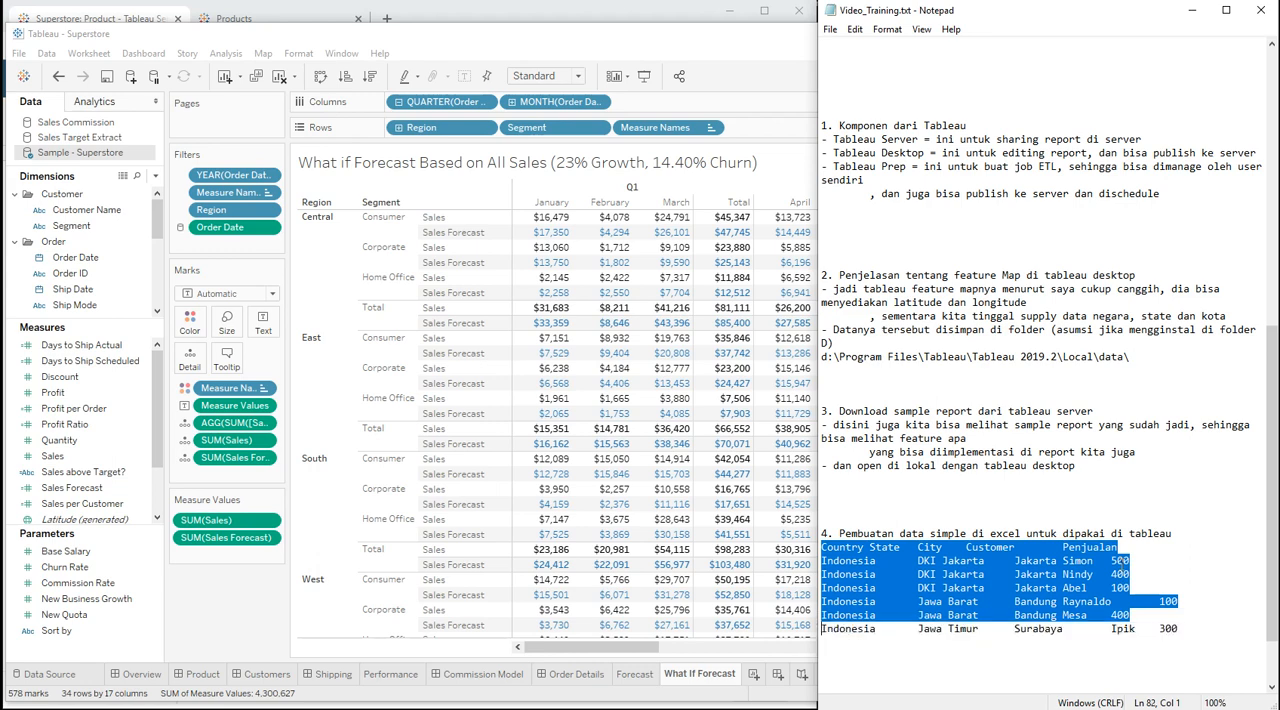
key(shift+End)
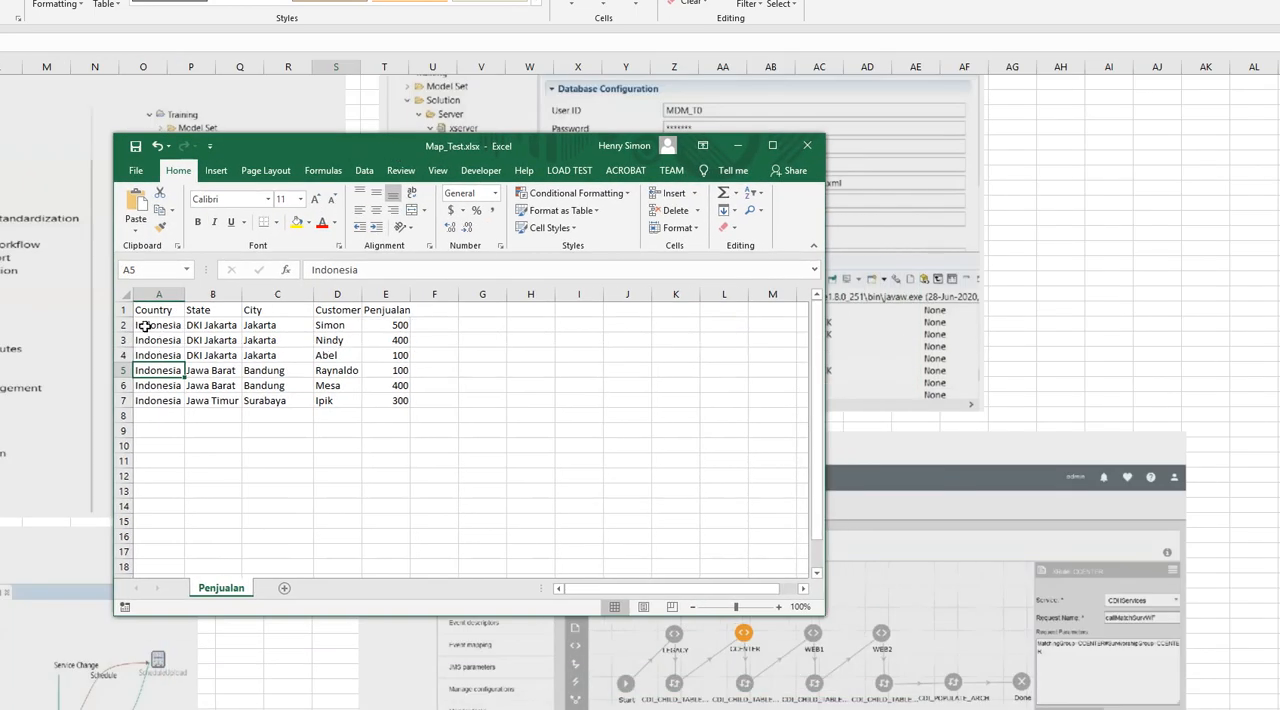
Step: In the Map_Test.xlsx workbook in Excel, highlight the Country, State and City headings, and the Country and State entries below them
click(145, 326)
key(Up)
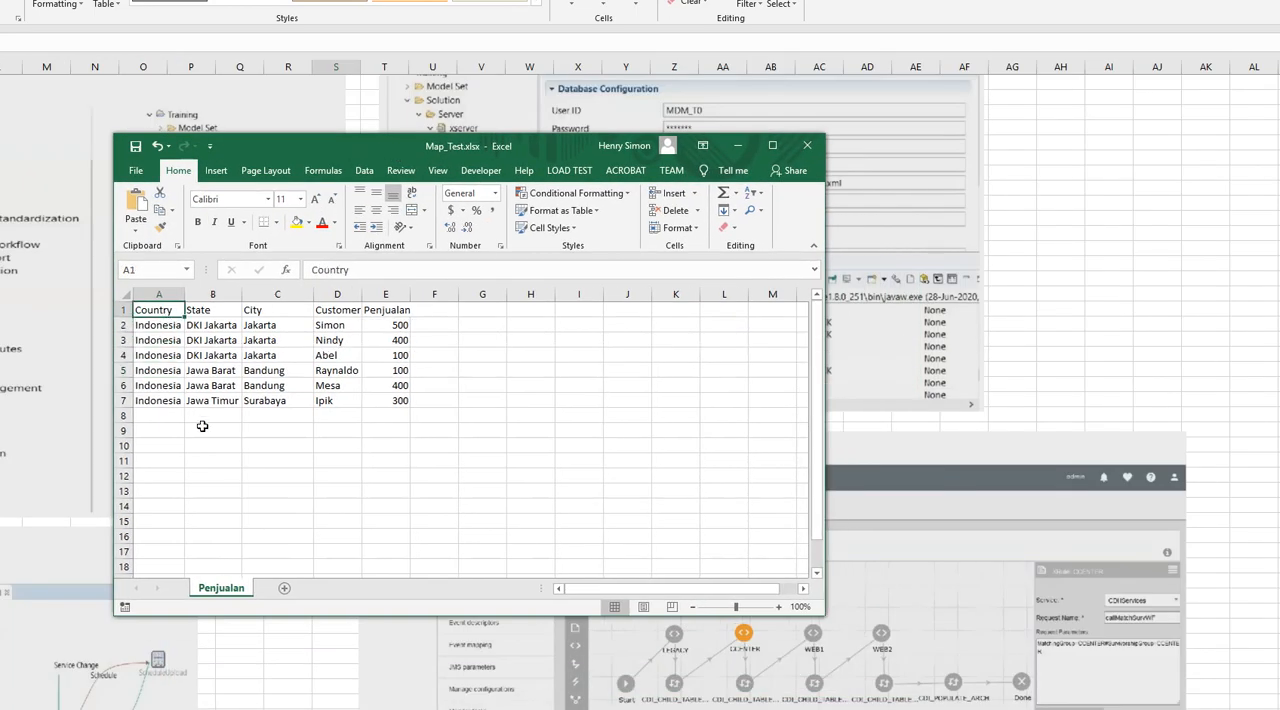
key(shift+Right)
key(shift+Right)
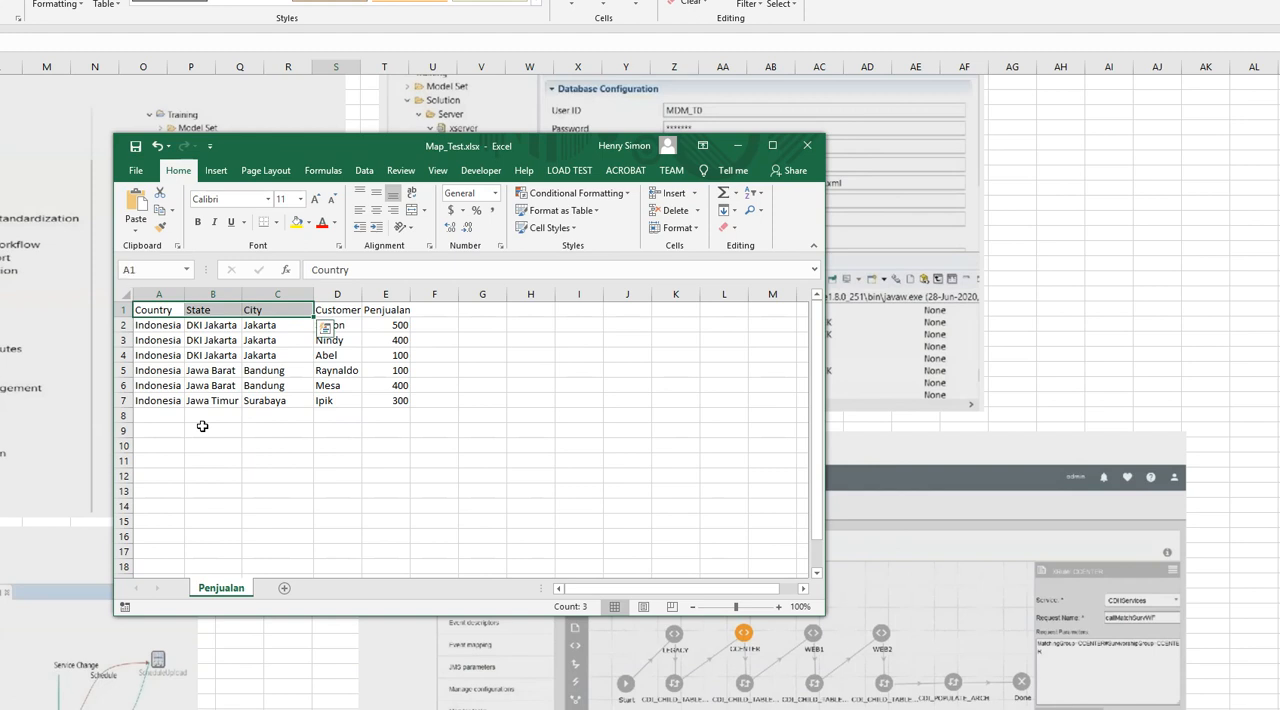
key(Down)
key(shift+Down)
key(shift+Down)
key(shift+Down)
key(shift+Down)
key(shift+Down)
key(shift+Right)
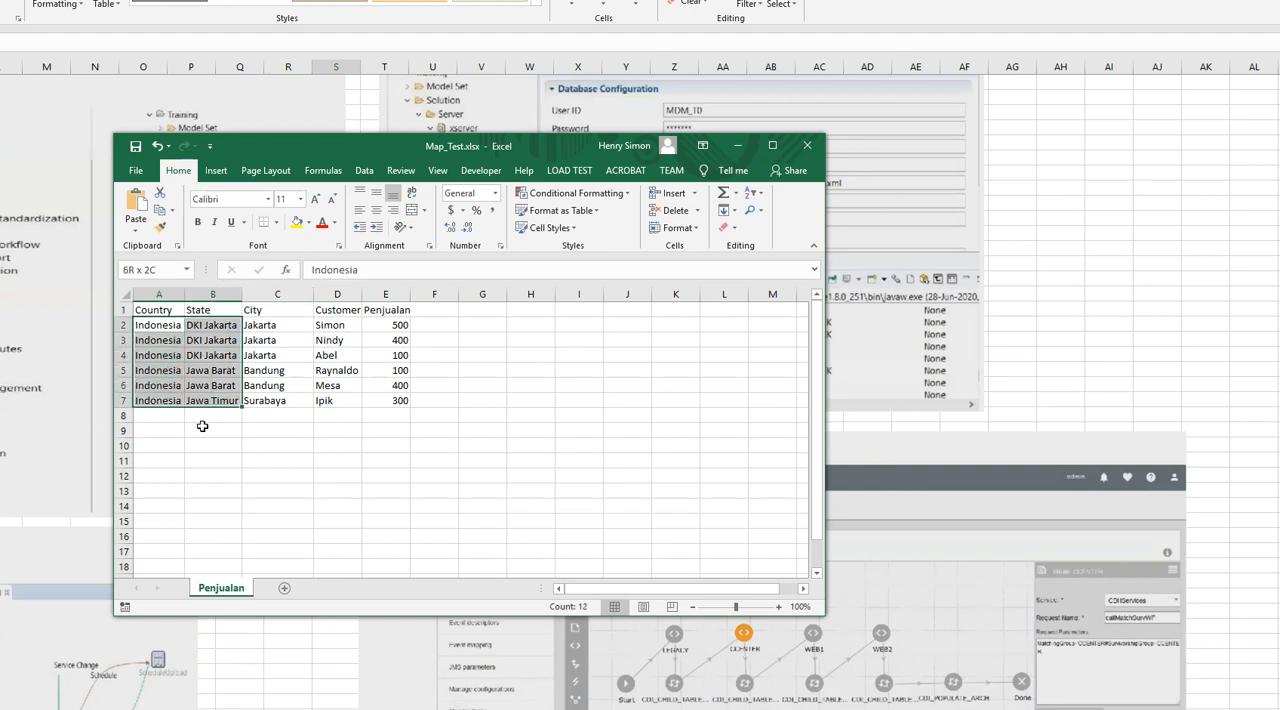
Step: Go through the Penjualan column from its heading downward, and return to the first Country entry
key(Left)
key(Up)
key(Right)
key(Right)
key(Right)
key(Right)
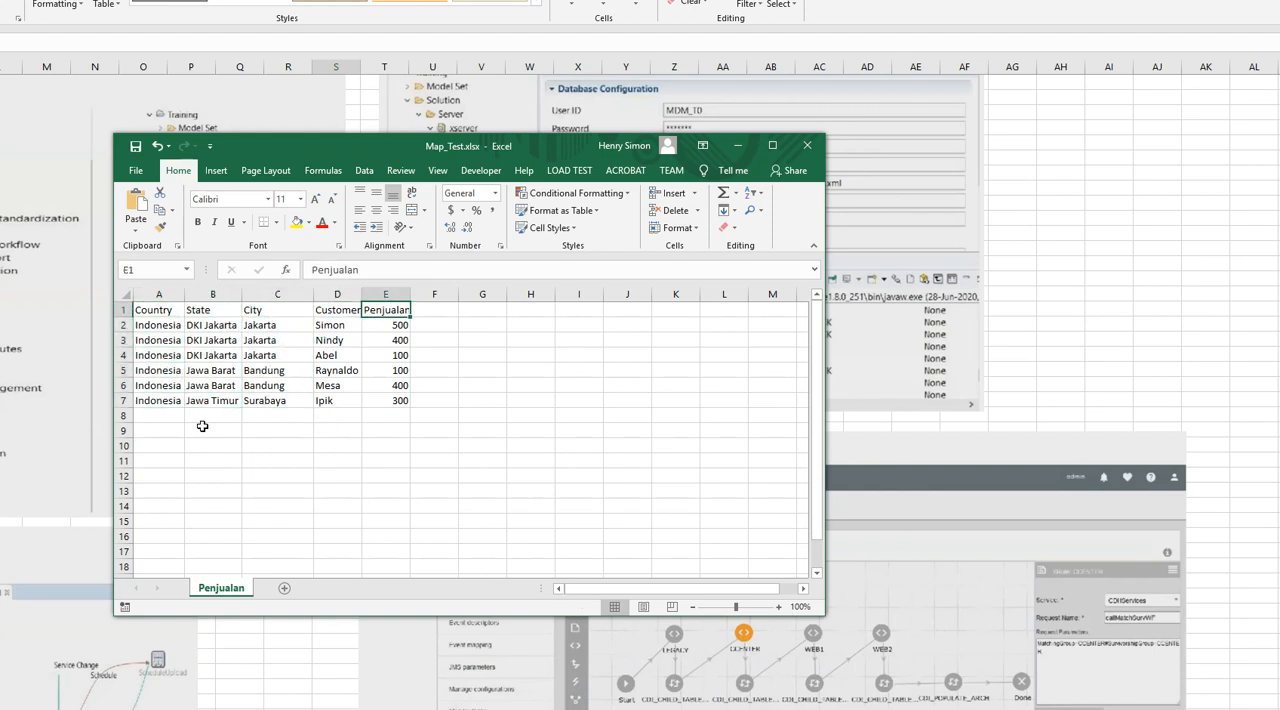
key(shift+Down)
key(shift+Down)
key(shift+Down)
key(shift+Down)
key(shift+Down)
key(shift+Down)
key(Left)
key(Left)
key(Down)
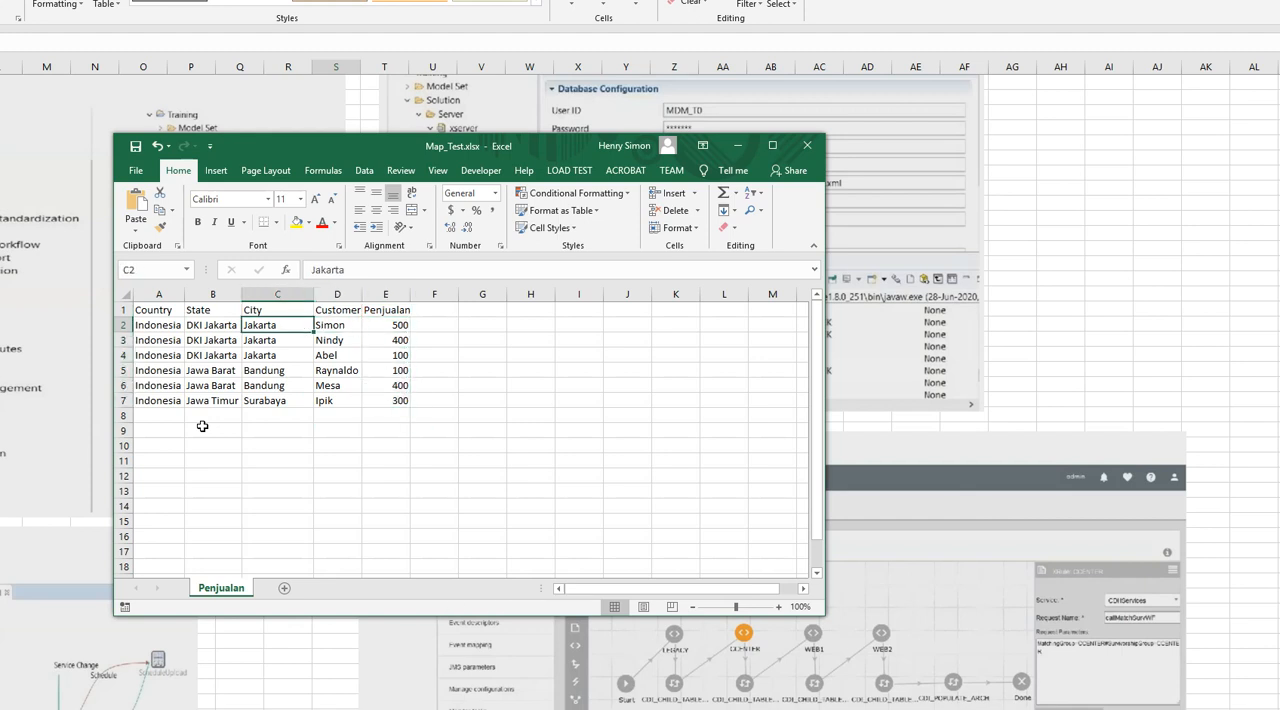
key(Left)
key(Left)
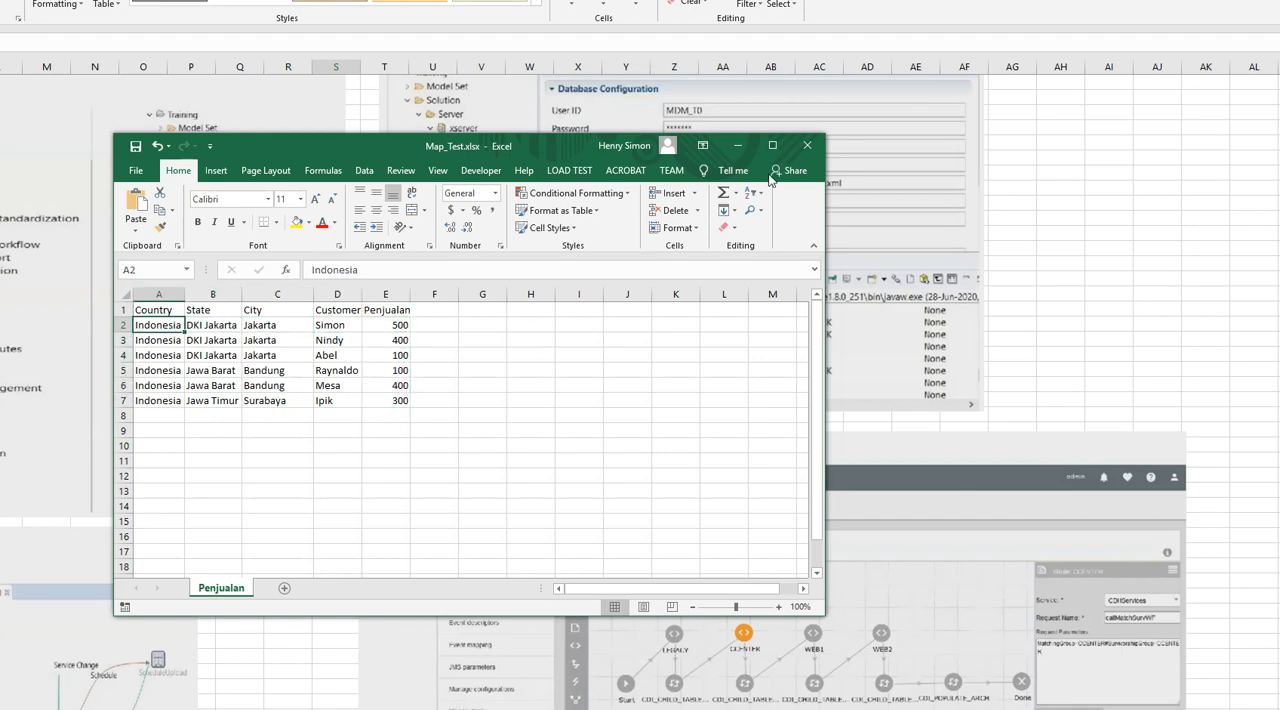
Step: Highlight the Country, State and City columns together from their headings down through the data rows
click(200, 353)
key(Left)
key(Up)
key(Up)
key(shift+Right)
key(shift+Right)
key(shift+Down)
key(shift+Down)
key(shift+Down)
key(shift+Down)
key(shift+Down)
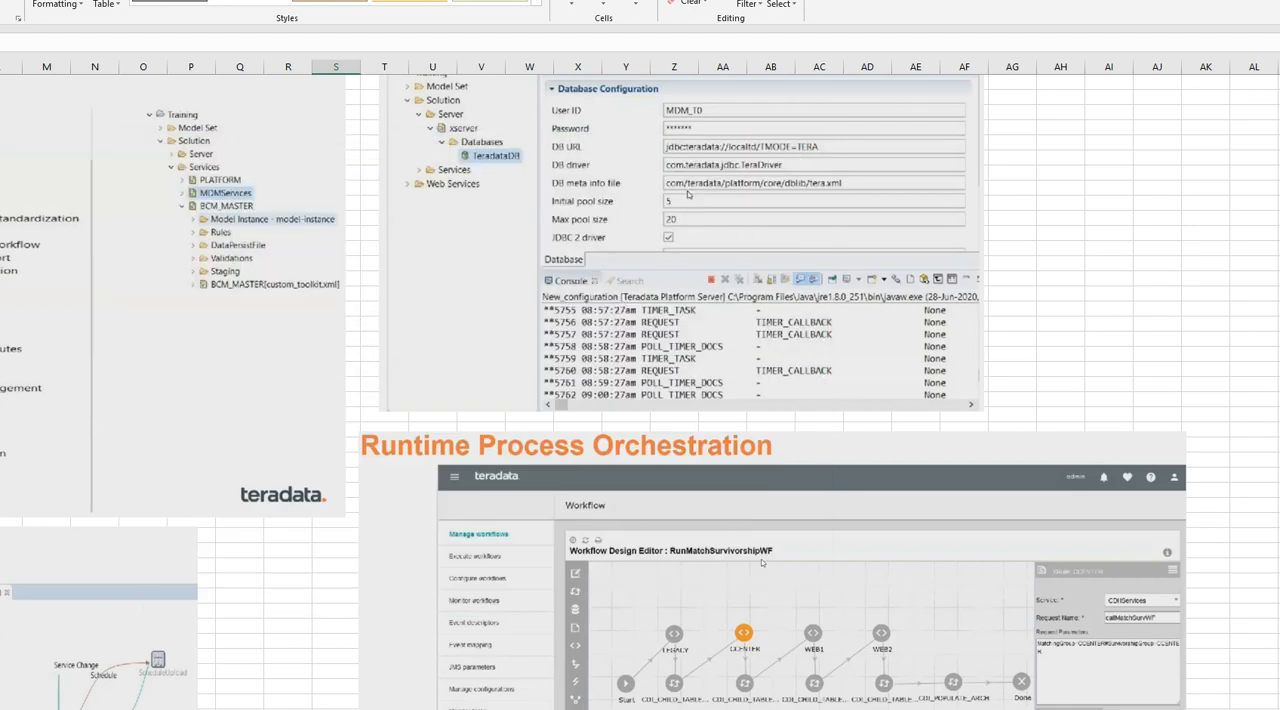
Step: Bring the browser, the Notepad notes and the Tableau Superstore window back to the front, ending on Tableau
click(20, 700)
key(alt+Tab)
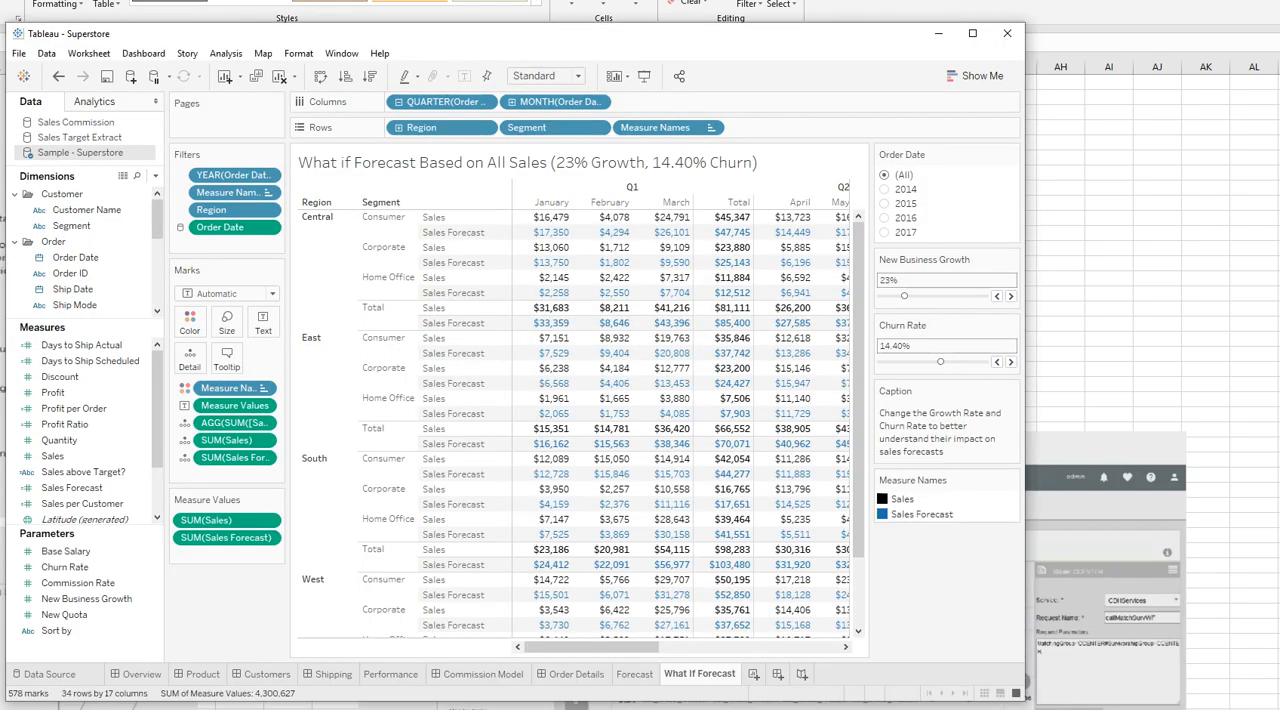
key(alt+Tab)
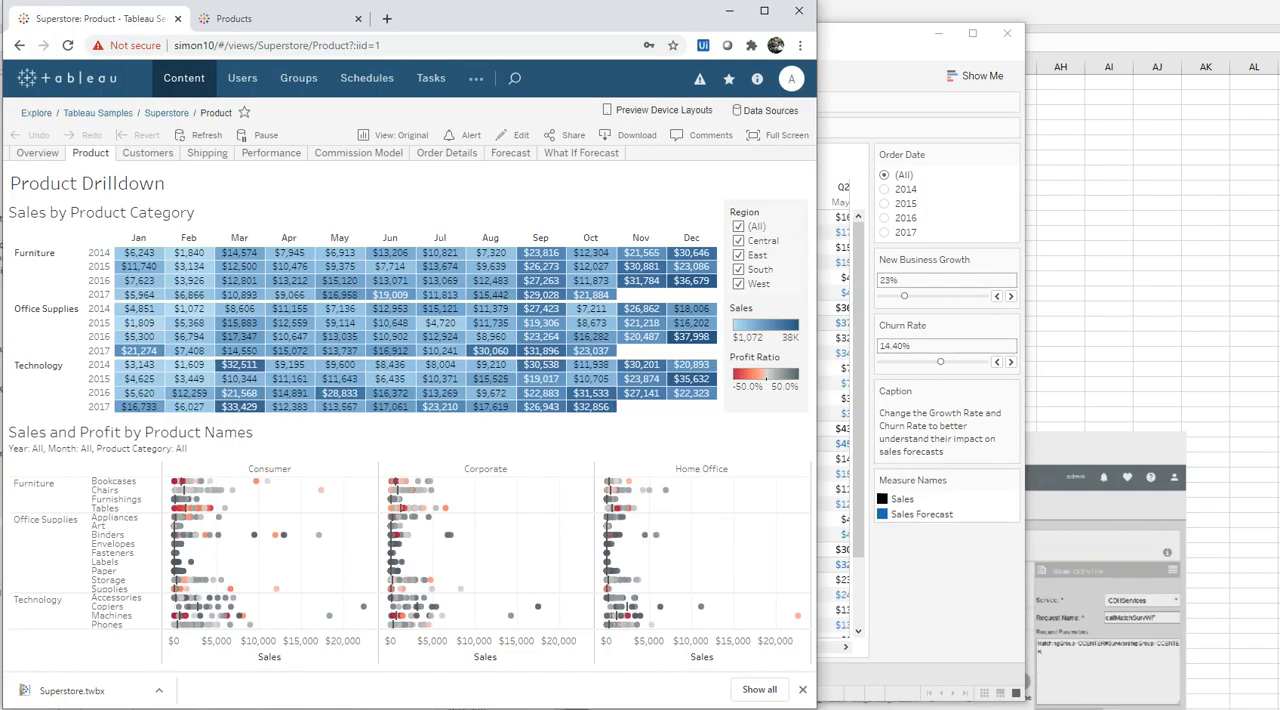
key(alt+Tab)
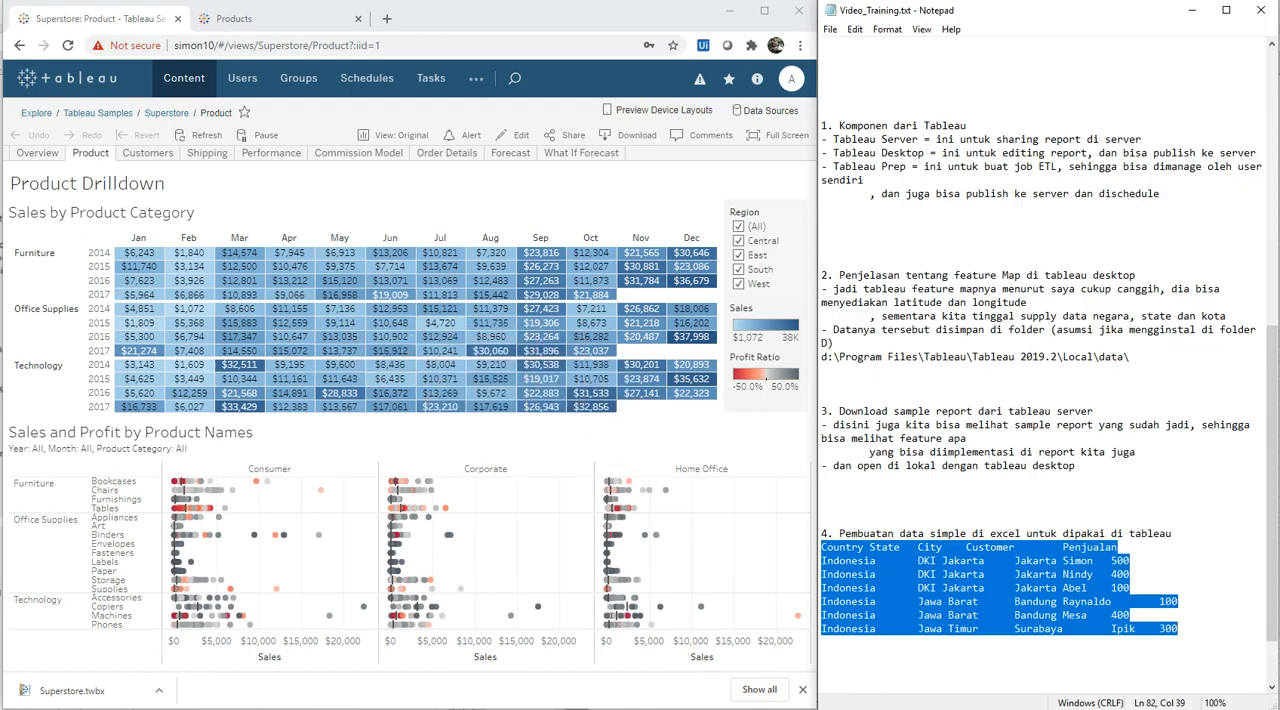
key(alt+Tab)
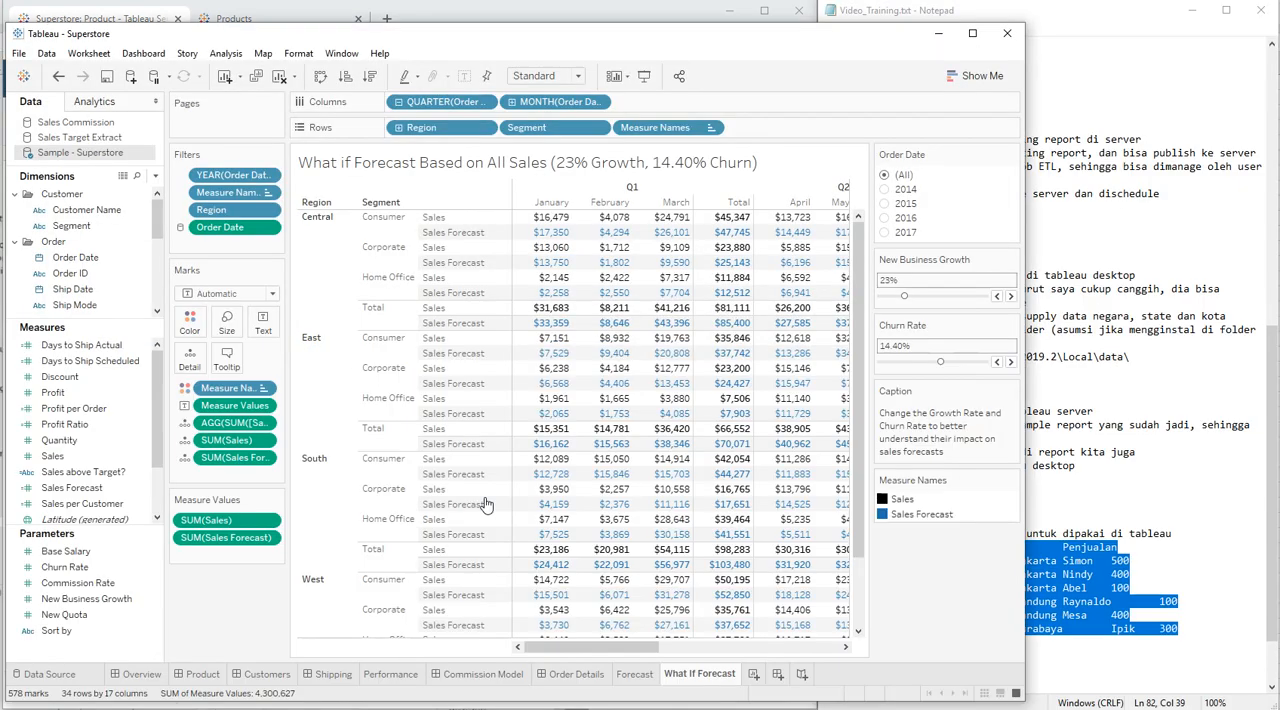
Step: Create a new blank workbook and close the Superstore workbook without saving its changes
click(19, 53)
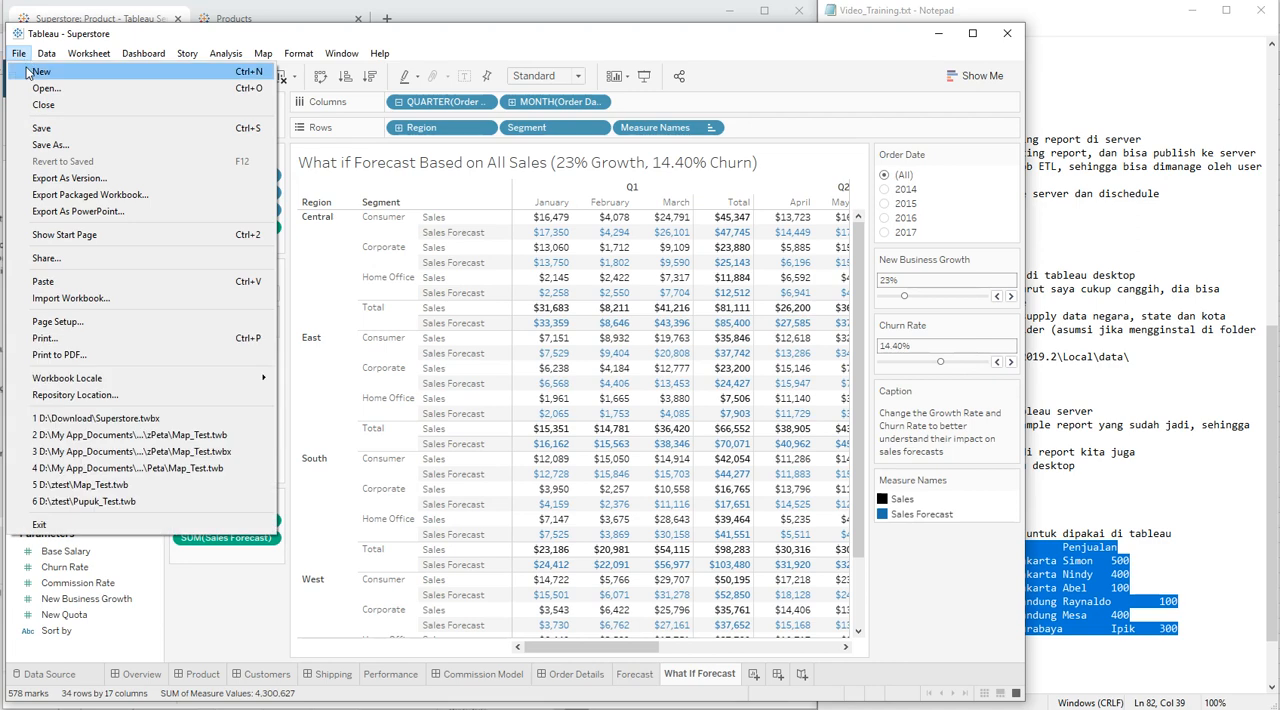
key(Escape)
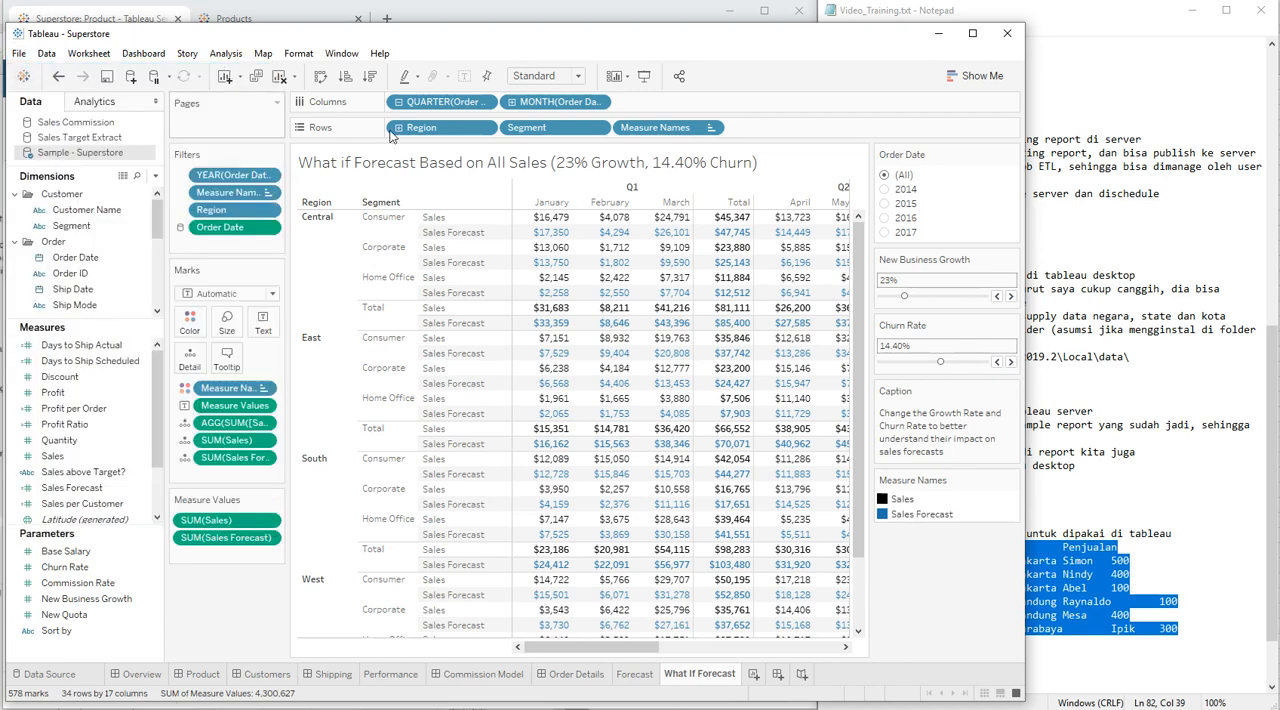
click(1007, 33)
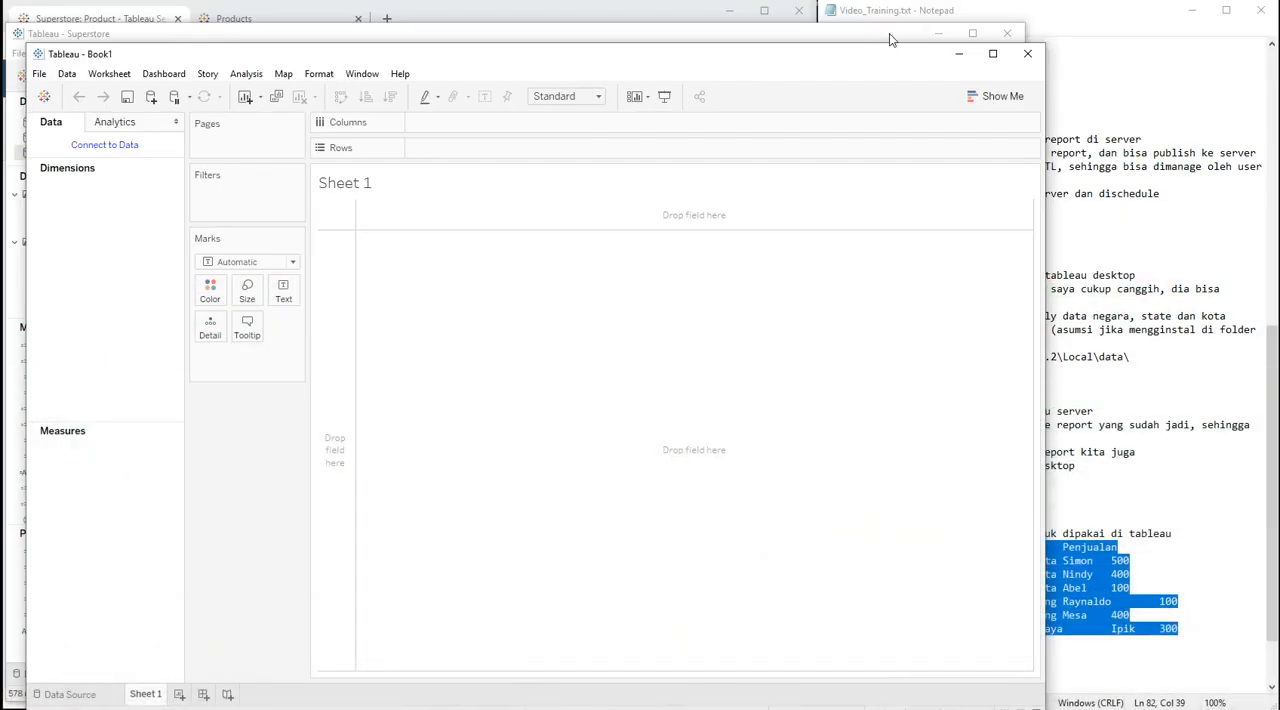
click(889, 33)
click(1007, 33)
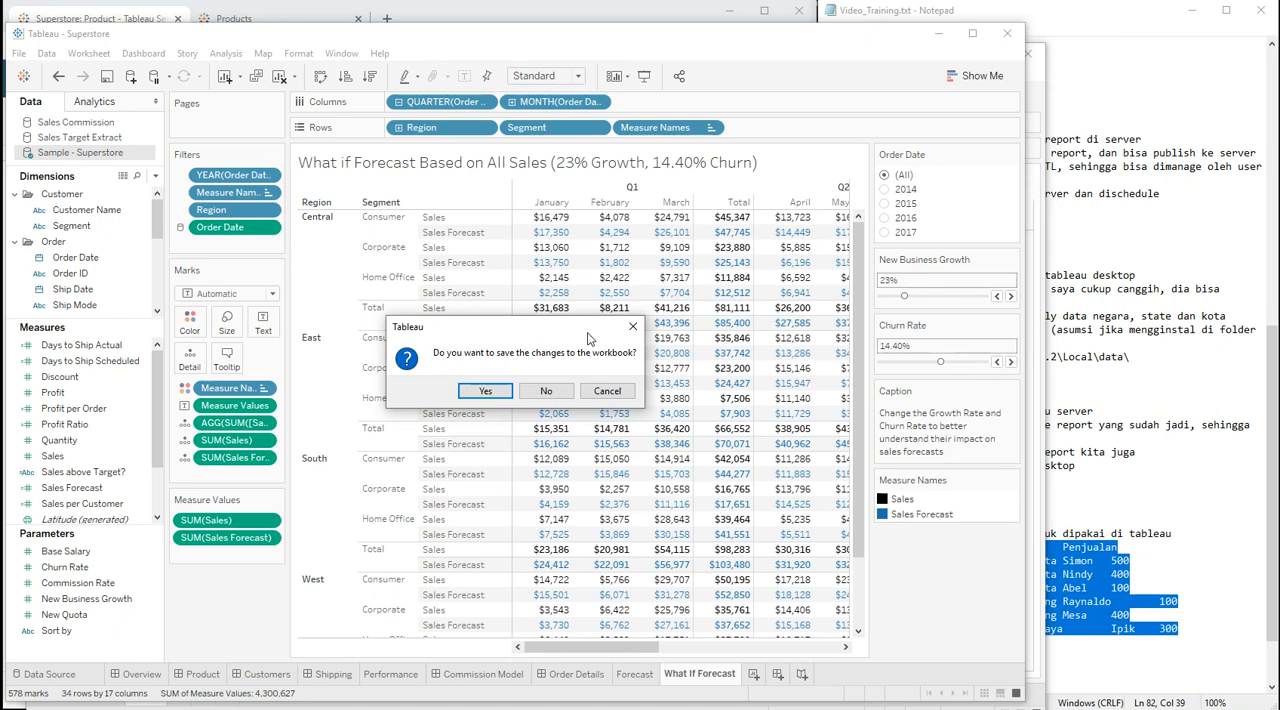
click(546, 391)
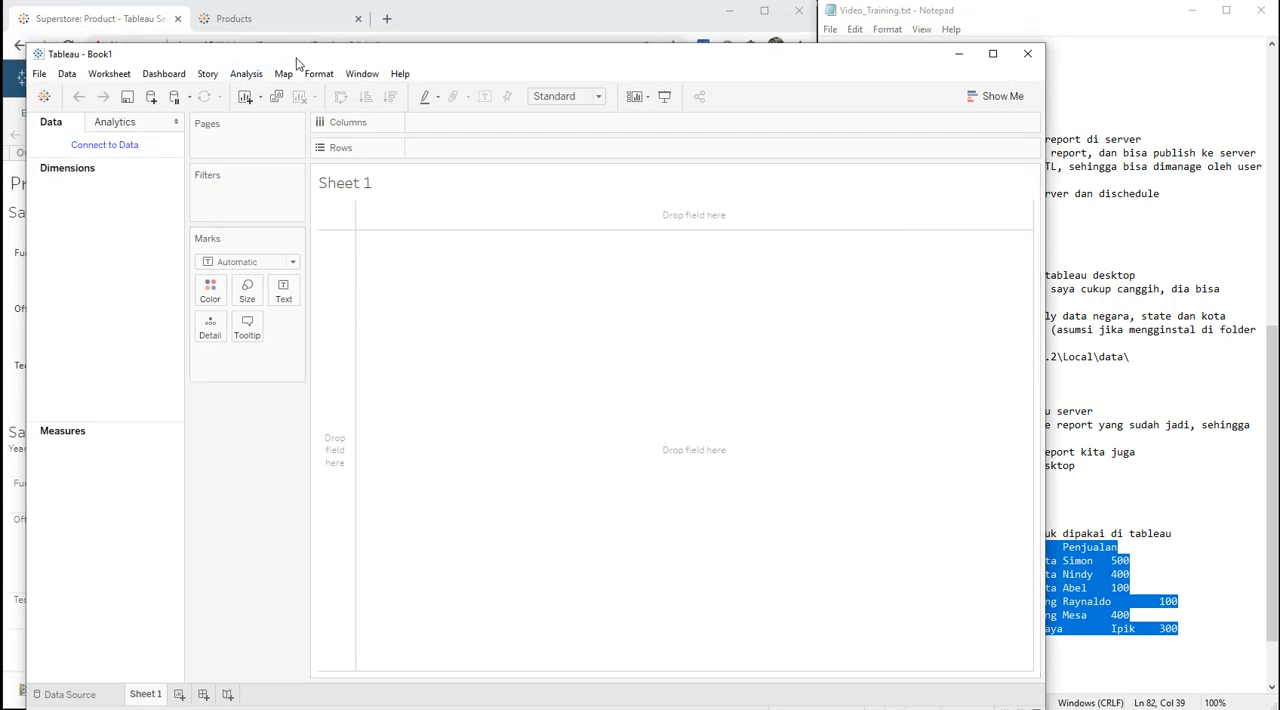
Step: Connect the new workbook to the Map_Test Excel file as its data source
drag(285, 55, 282, 40)
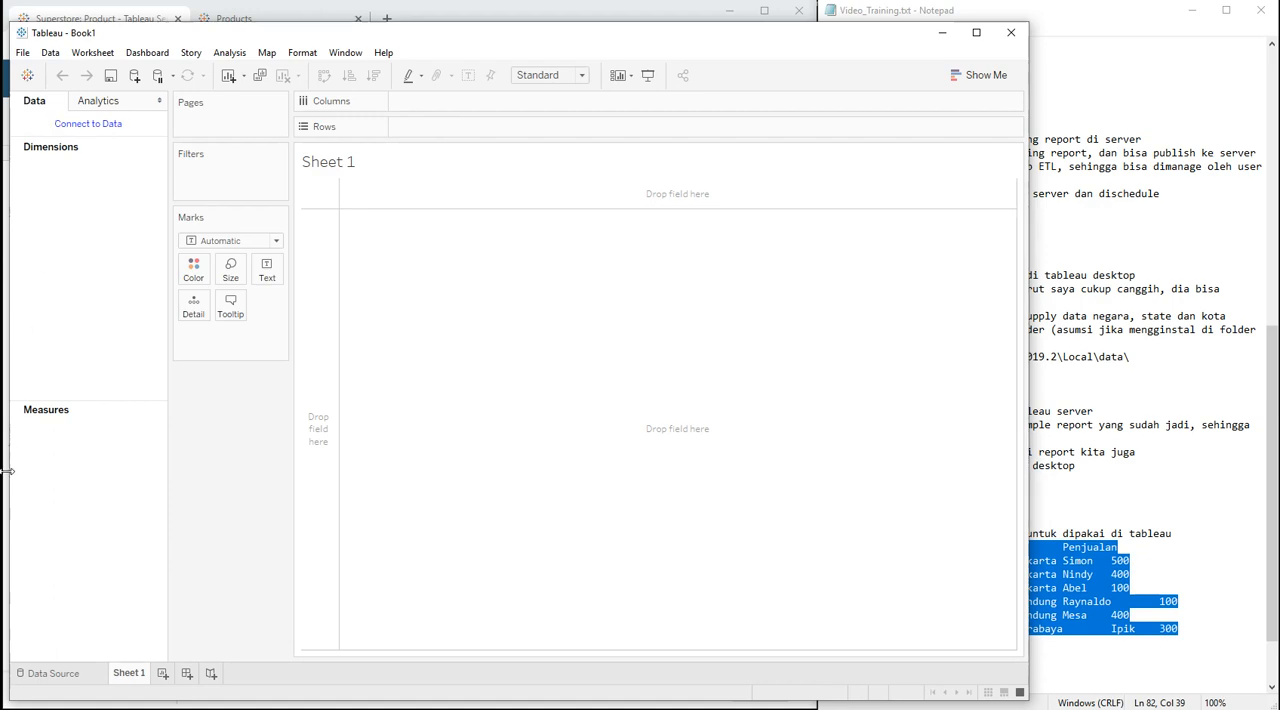
click(69, 677)
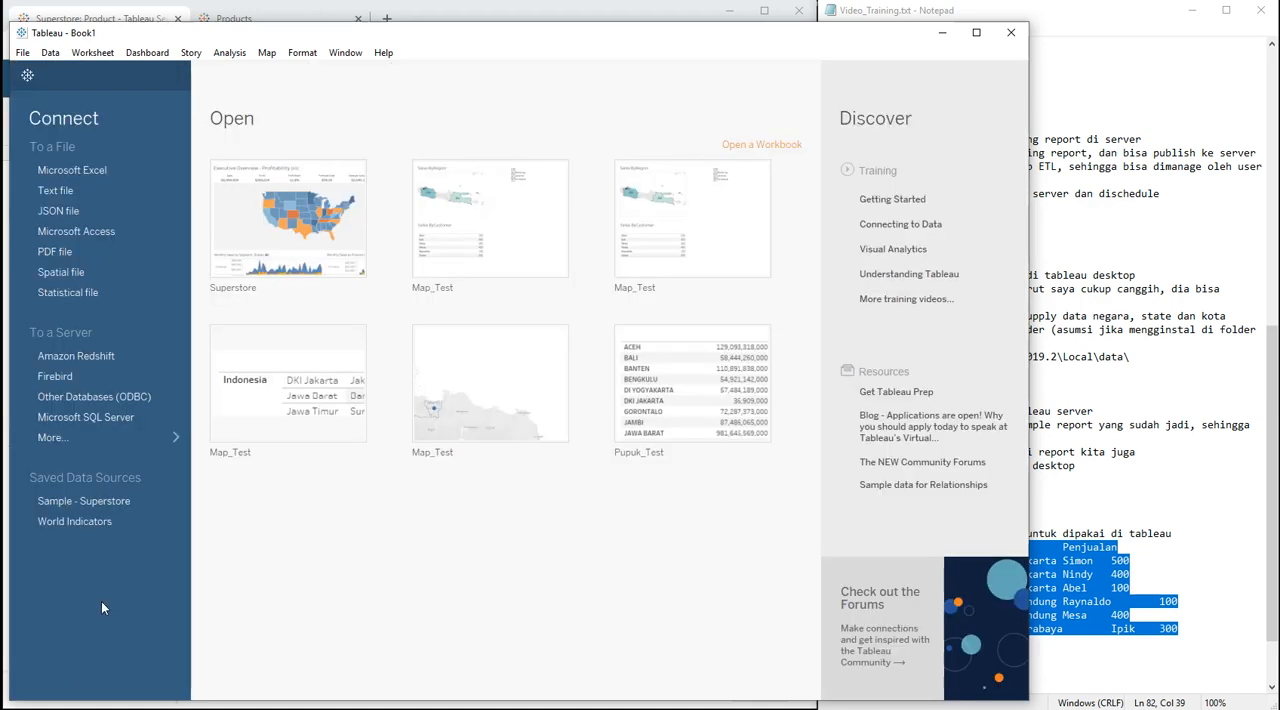
click(72, 170)
double_click(195, 174)
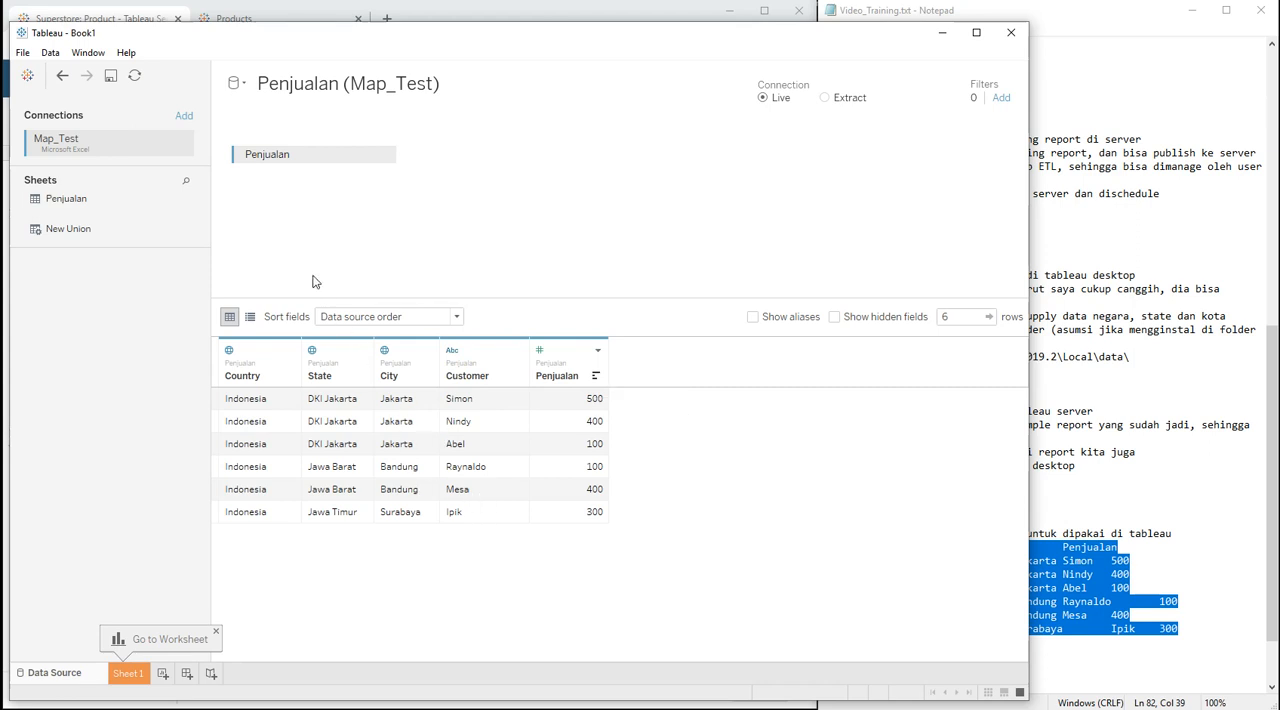
Step: Open Sheet 1 and rename the worksheet to ByRegion
click(128, 673)
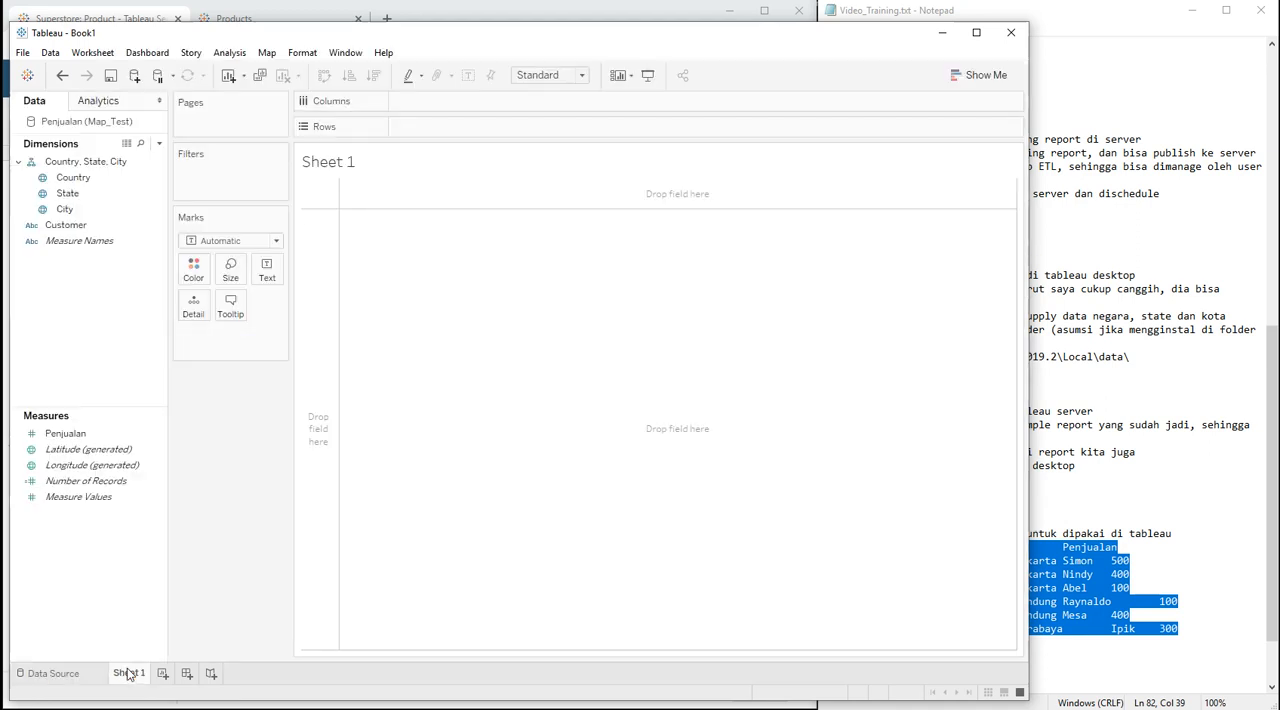
right_click(128, 673)
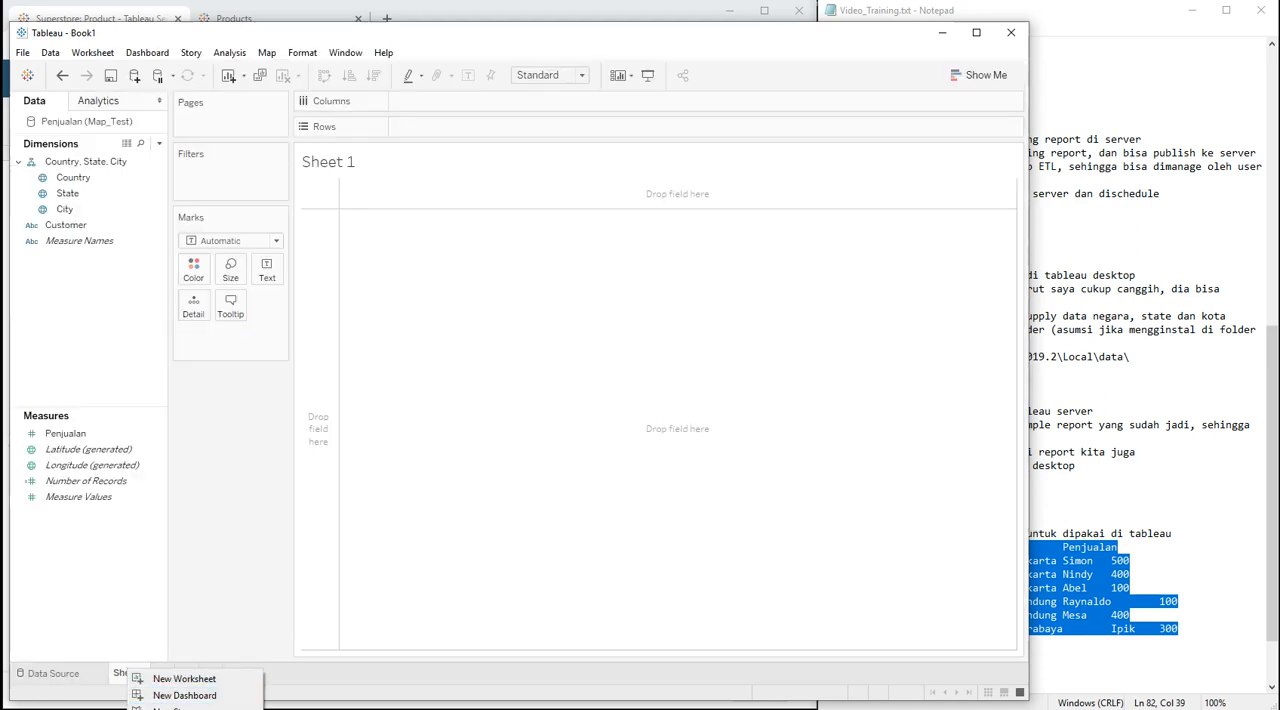
click(180, 709)
text(ByRegion)
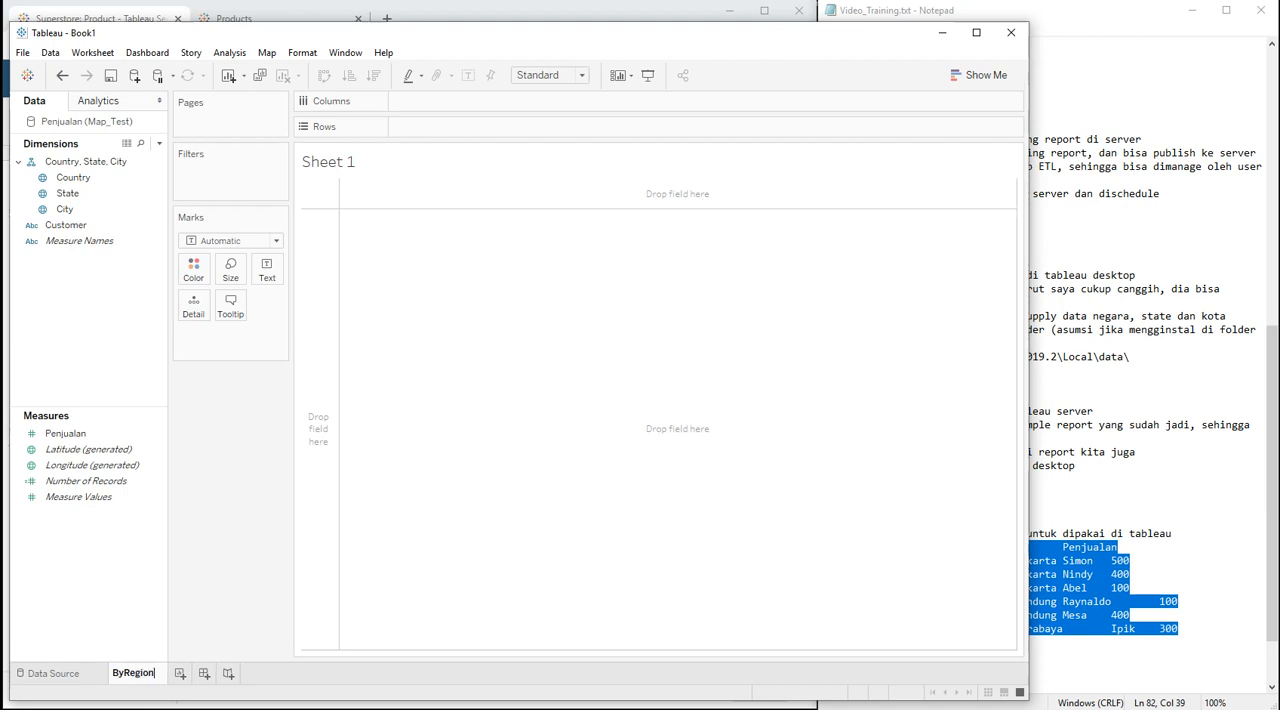
key(Return)
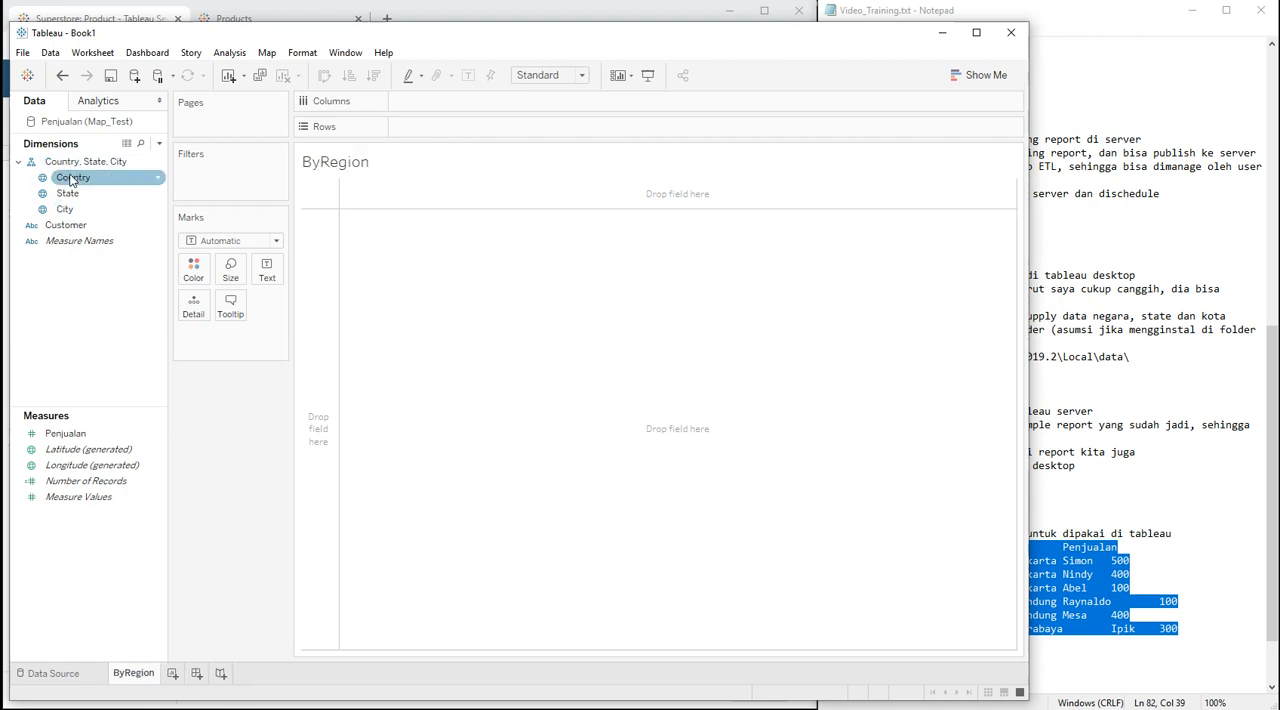
Step: Go back to the data source and examine the geographic roles of the Country and City fields
click(75, 672)
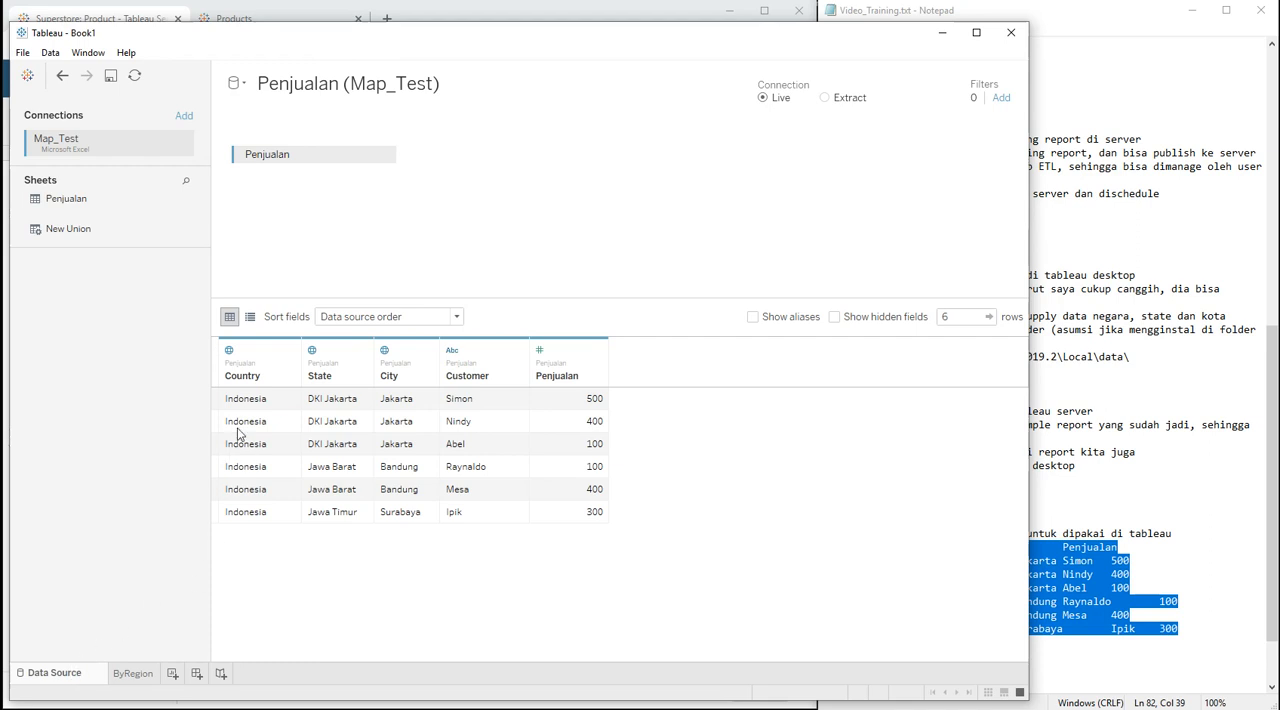
click(230, 351)
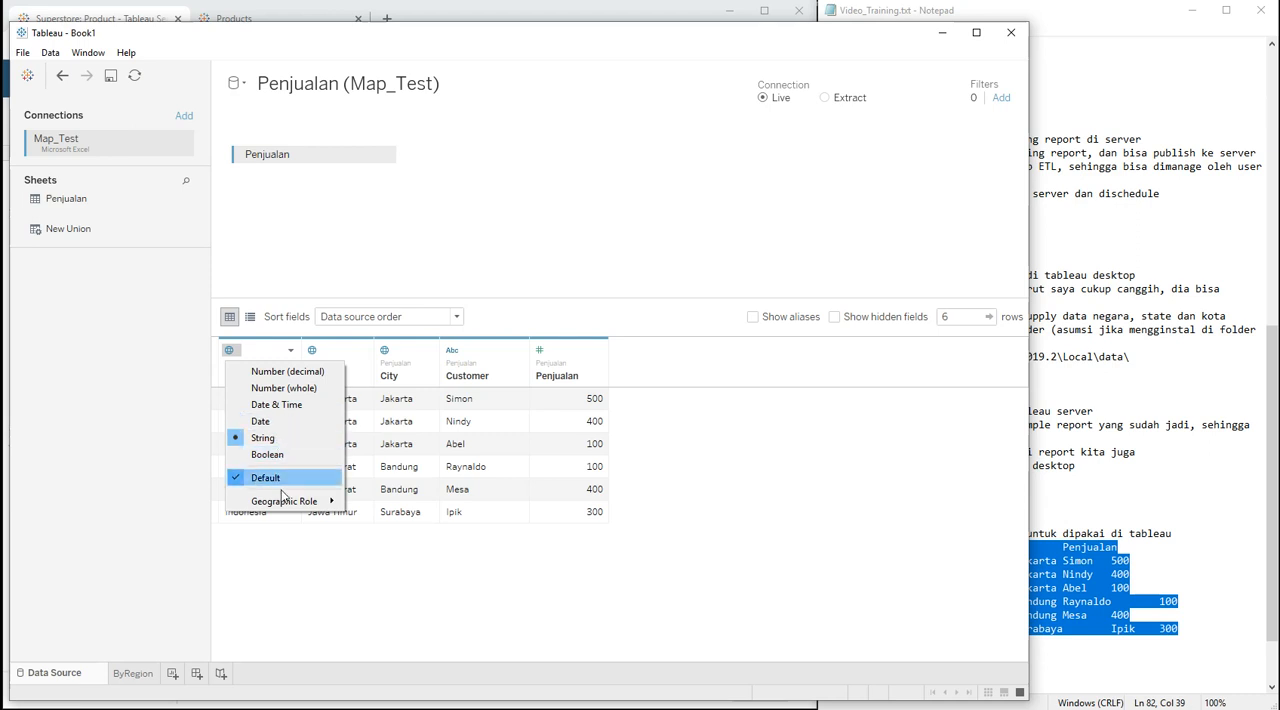
mouse_move(282, 503)
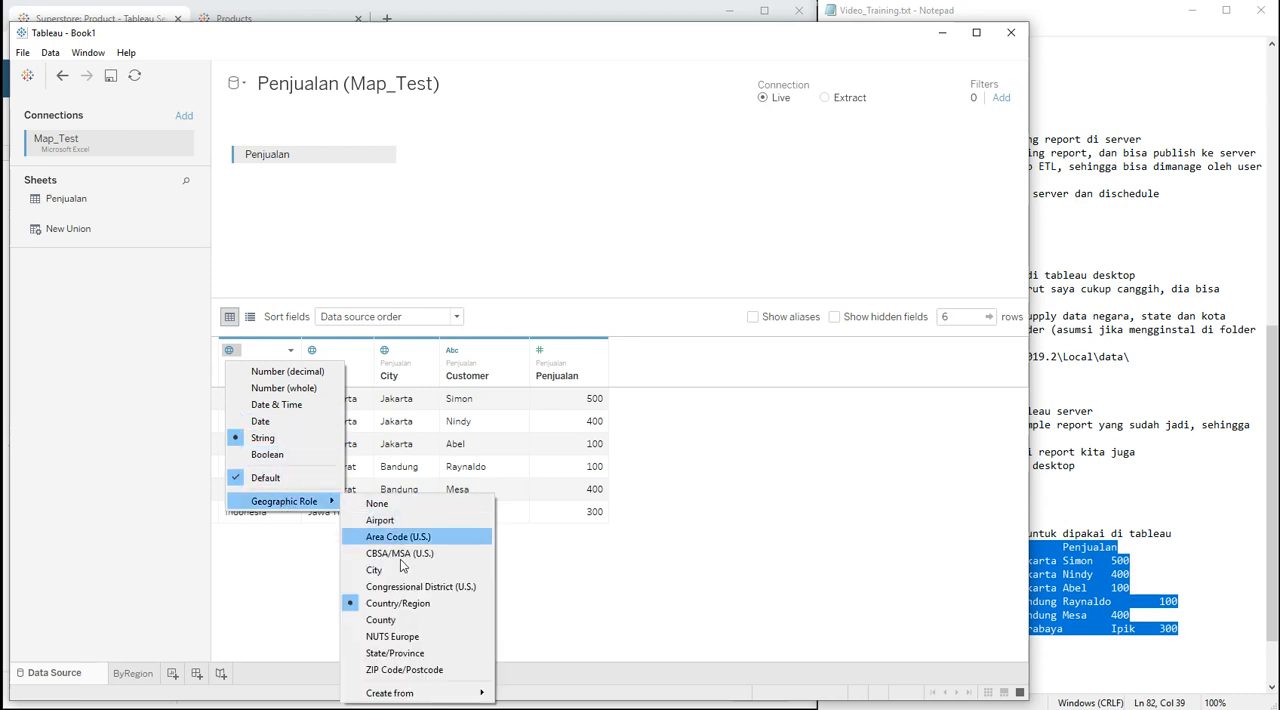
click(440, 268)
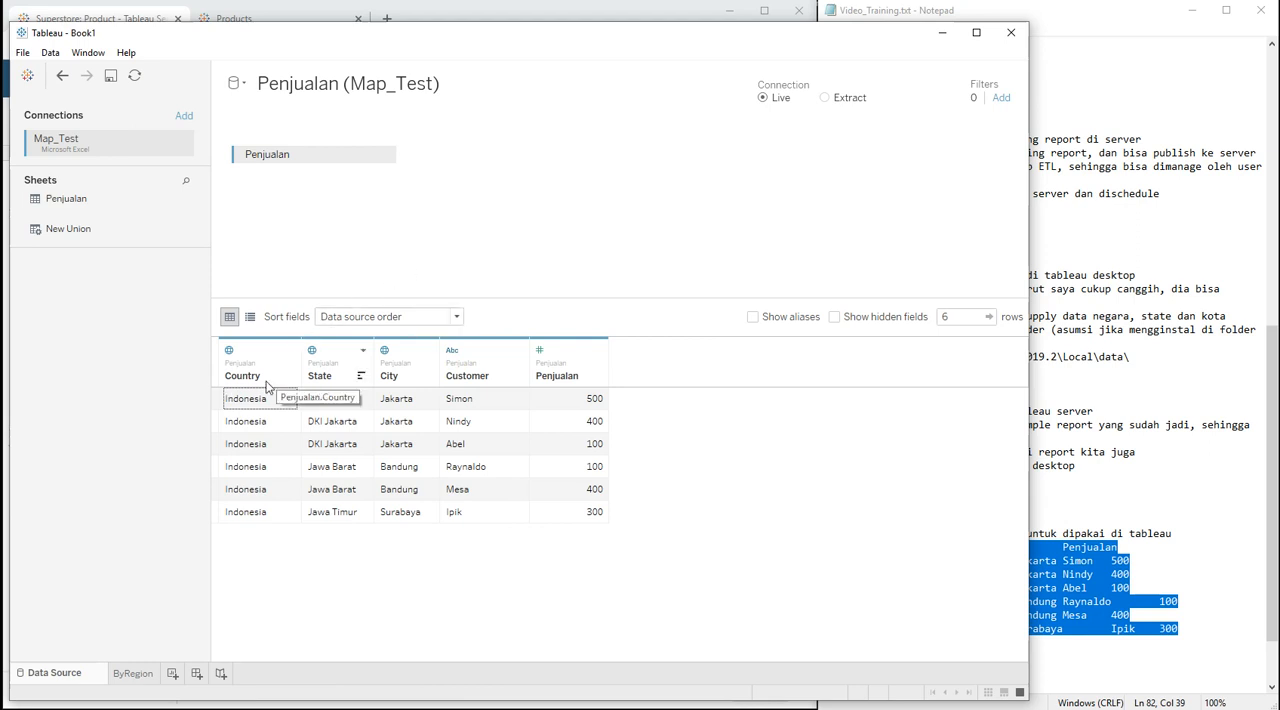
click(384, 350)
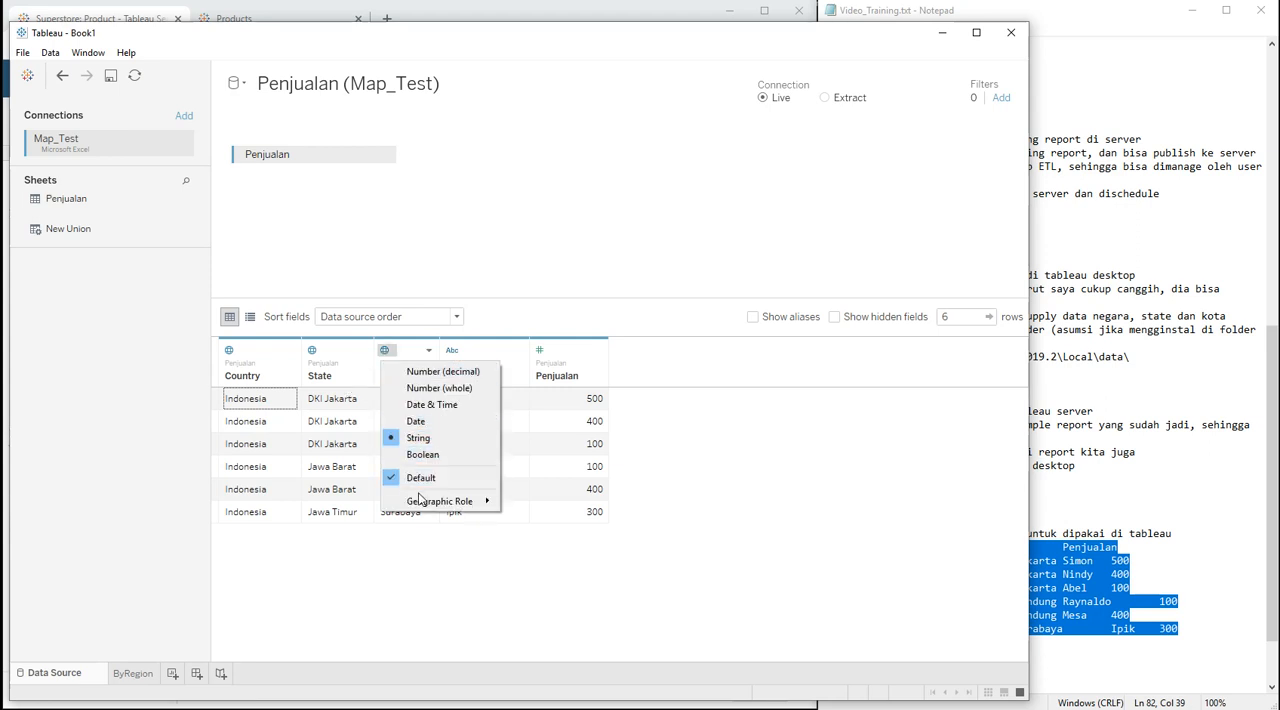
mouse_move(425, 500)
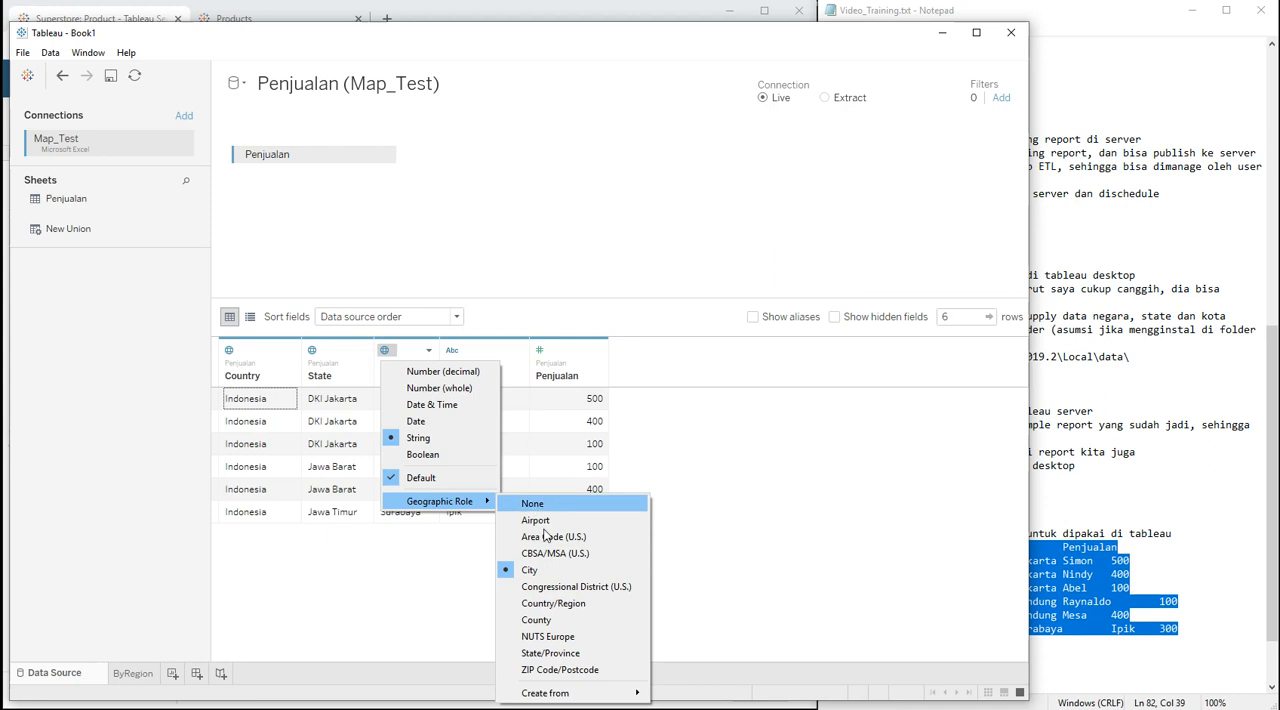
click(540, 245)
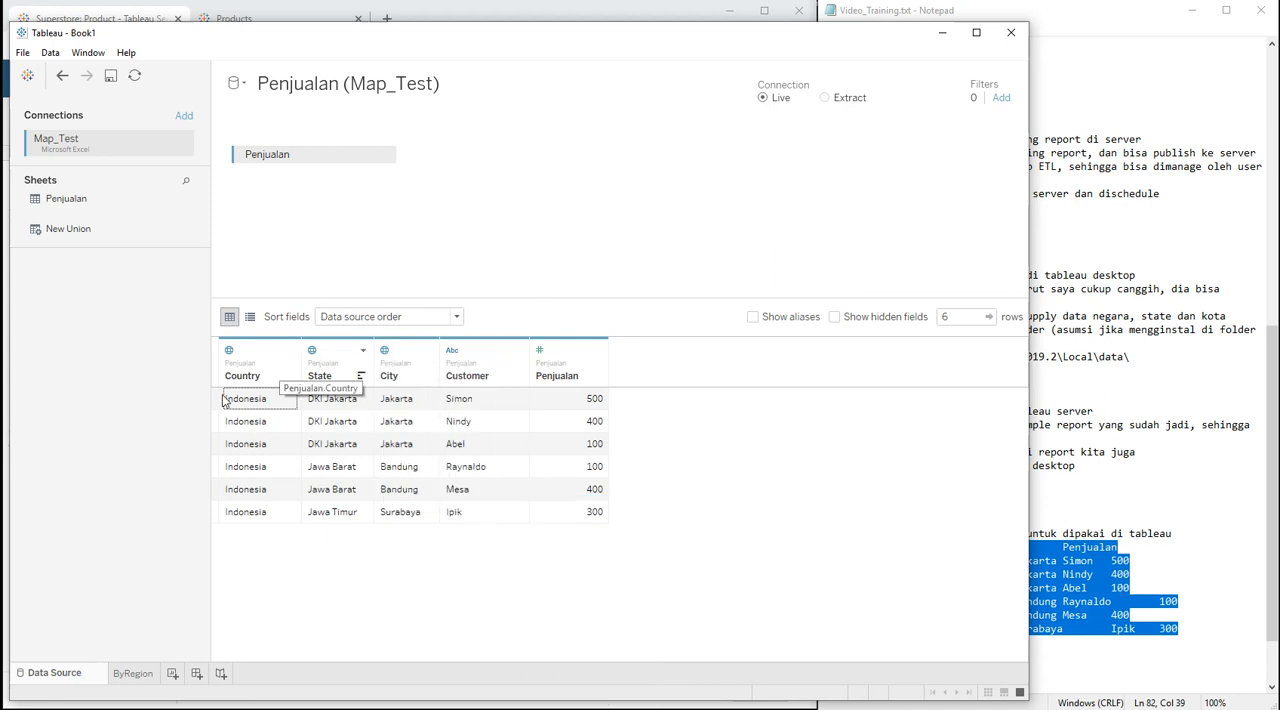
Step: Examine the data types available for and assigned to the Customer and Penjualan fields
click(452, 350)
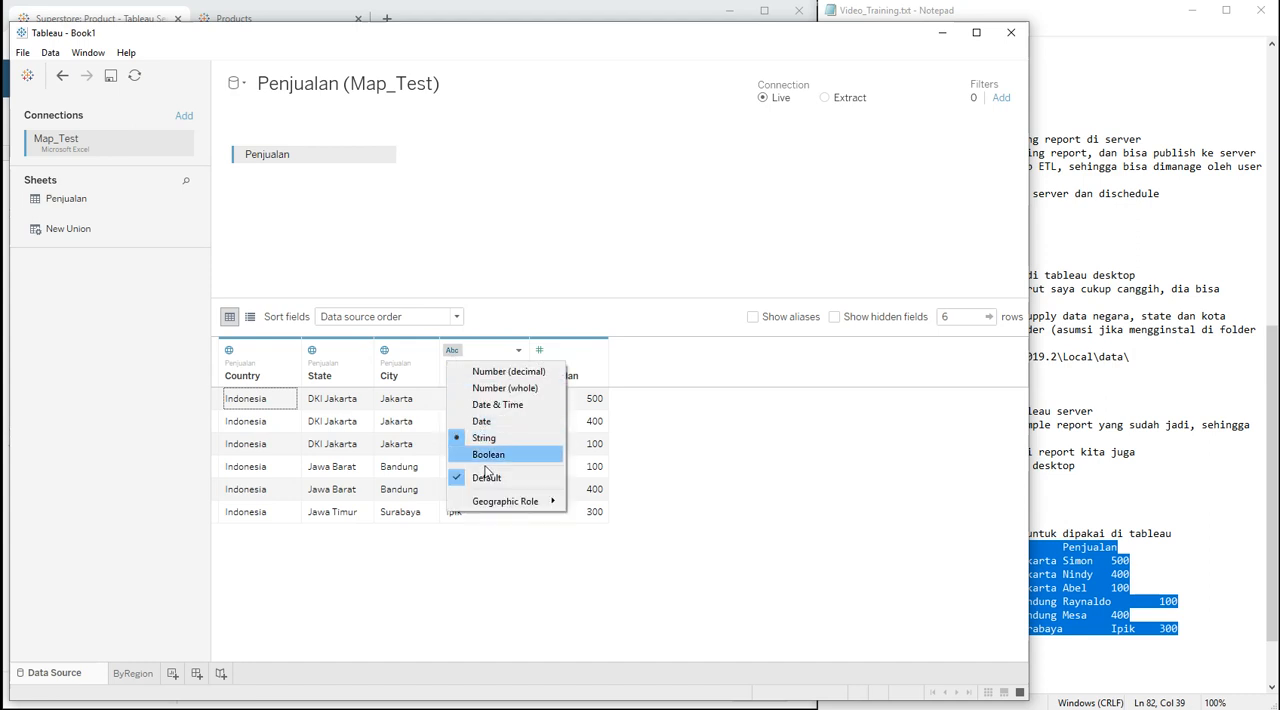
click(549, 266)
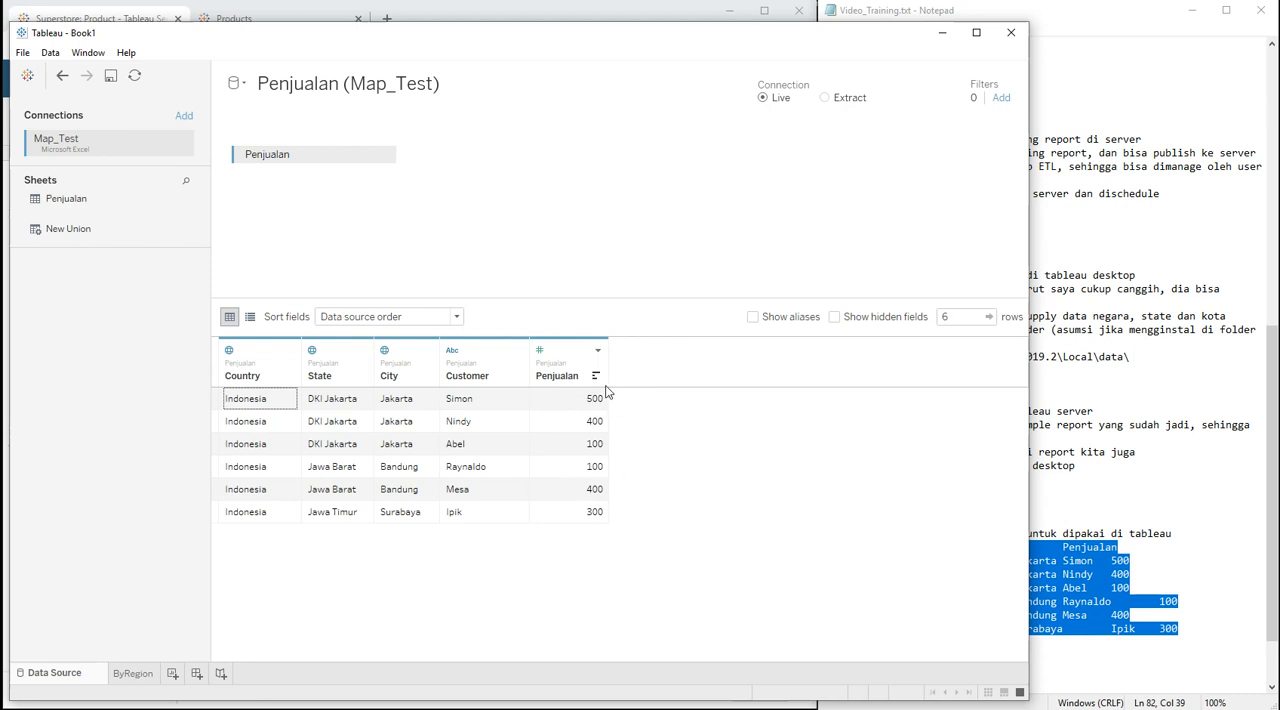
click(542, 352)
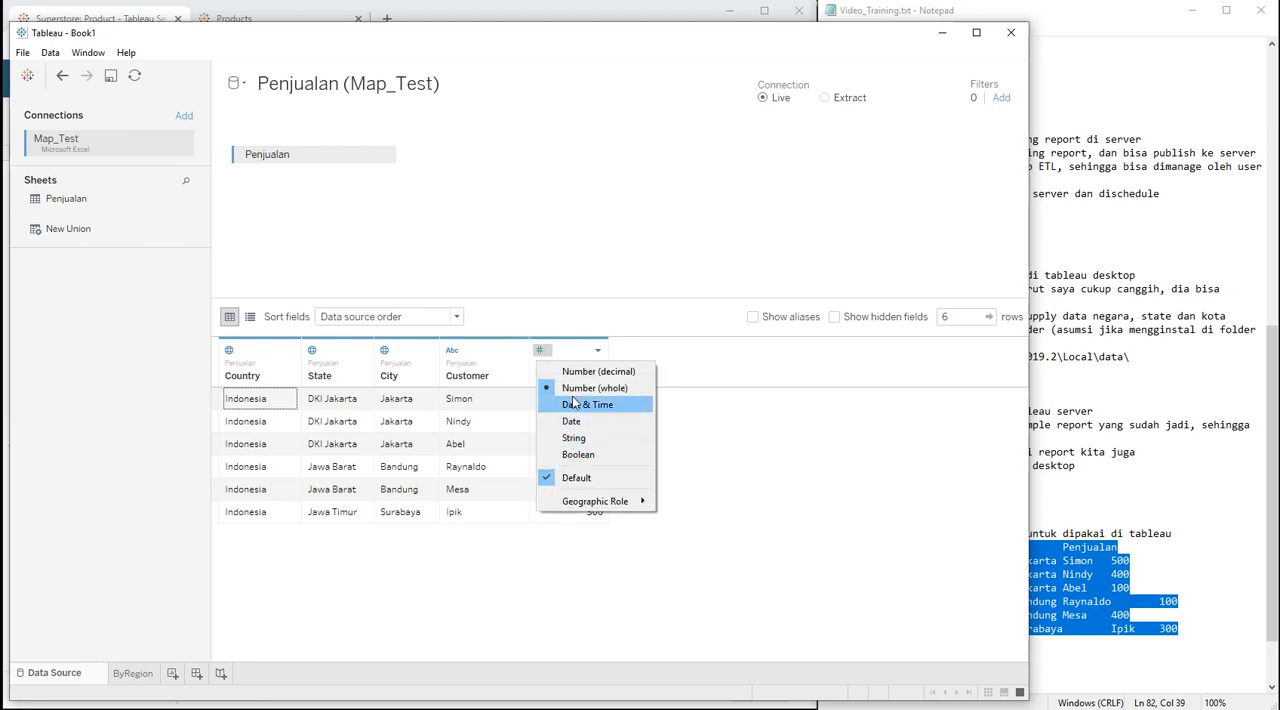
click(486, 229)
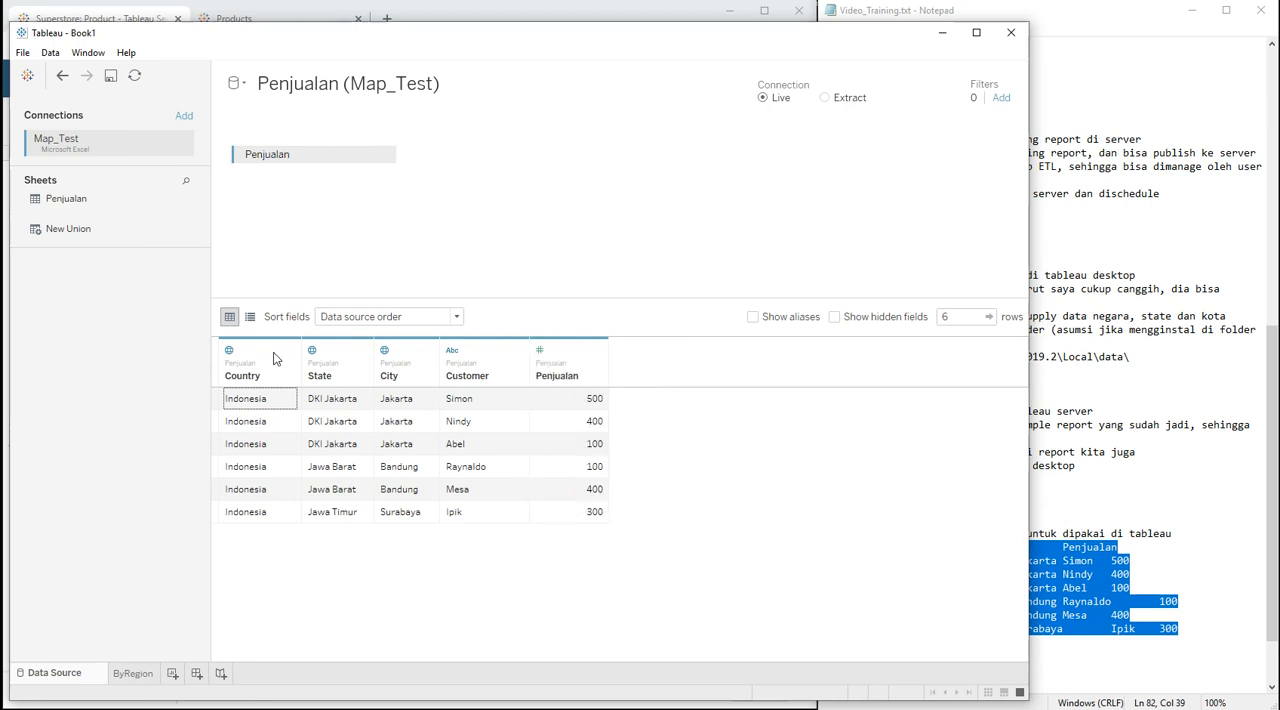
Step: Build a table on the ByRegion sheet with Country and State as rows and summed Penjualan as its values
click(128, 673)
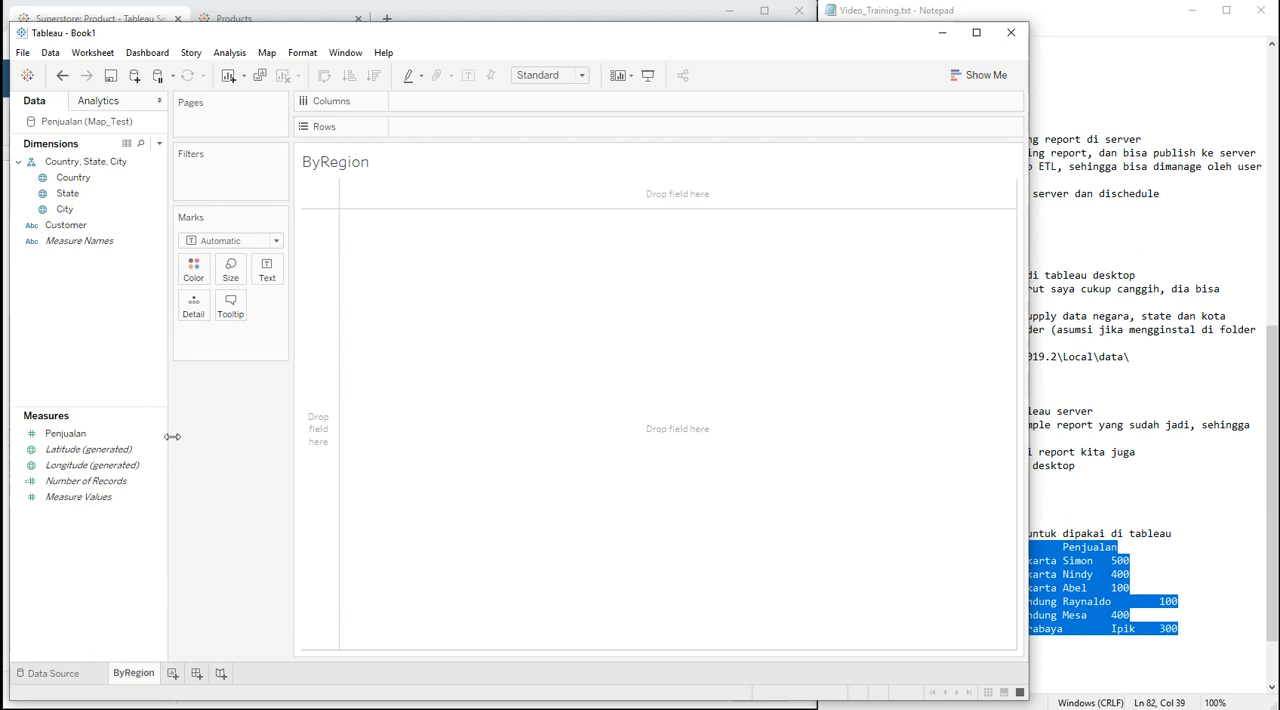
click(72, 177)
ctrl+click(68, 193)
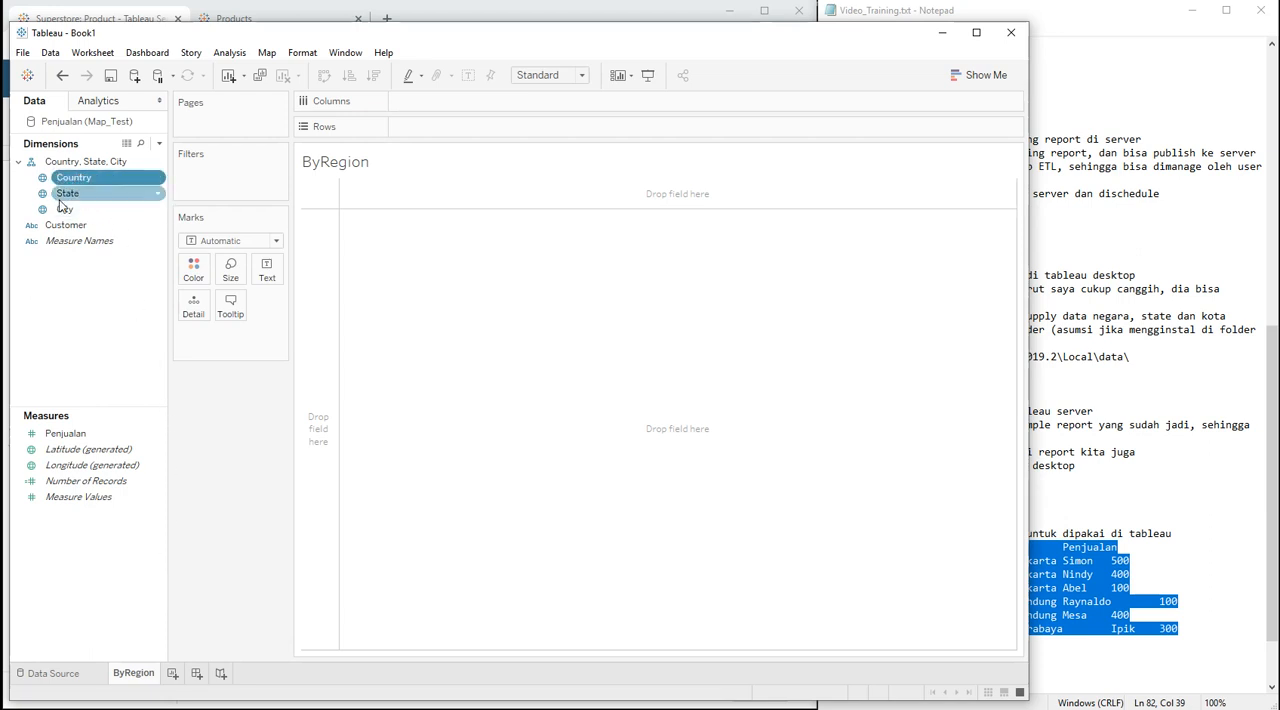
drag(76, 183, 439, 128)
drag(63, 434, 438, 225)
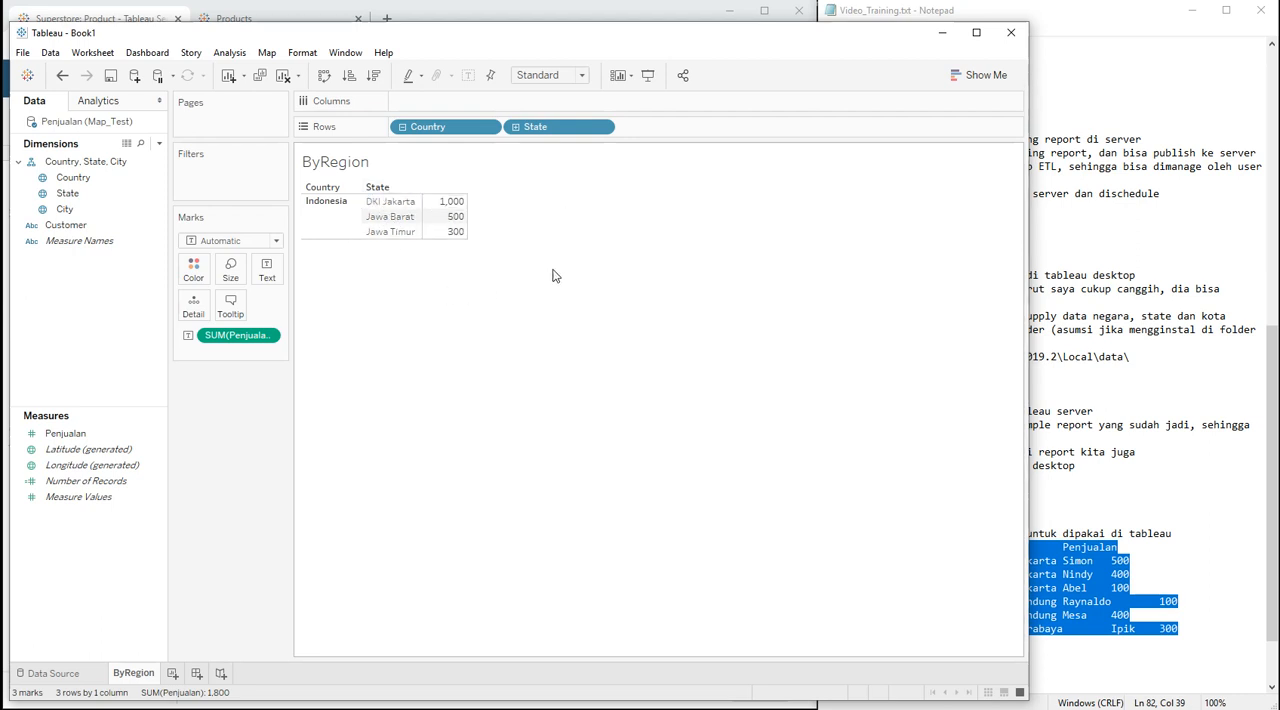
Step: Convert the ByRegion table to a symbol map, trying the filled map version as a comparison
click(953, 78)
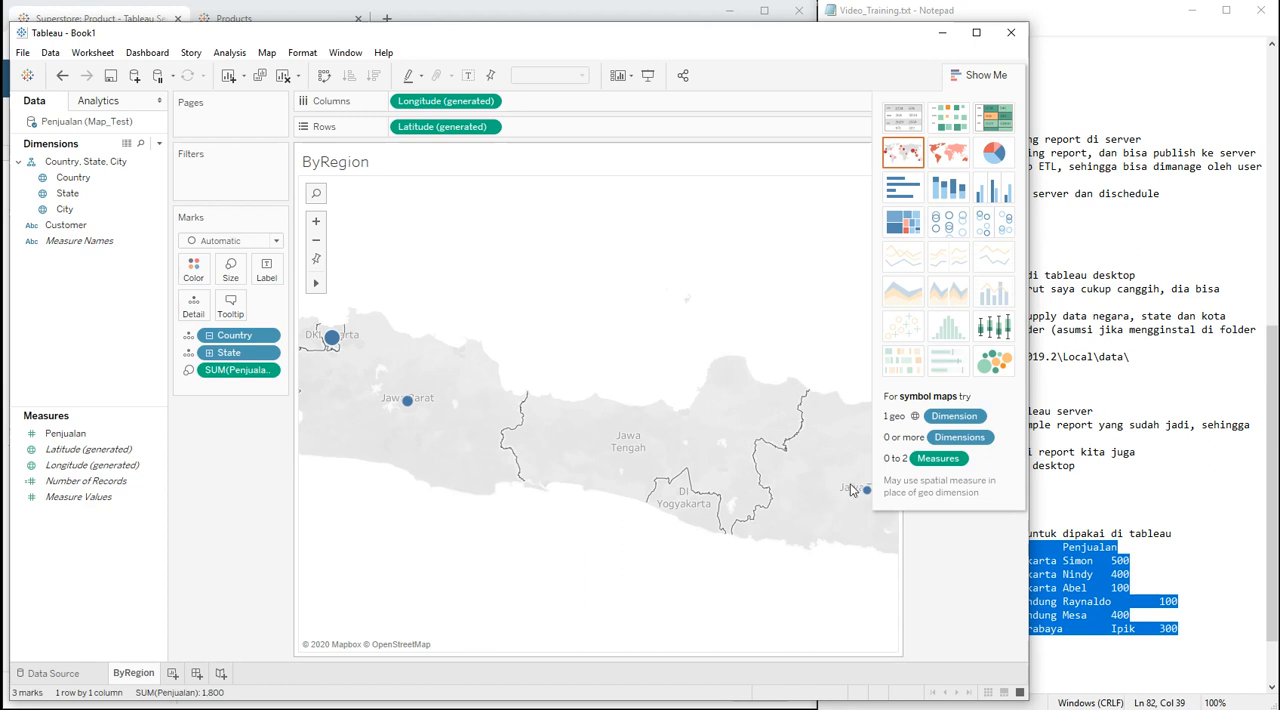
click(944, 158)
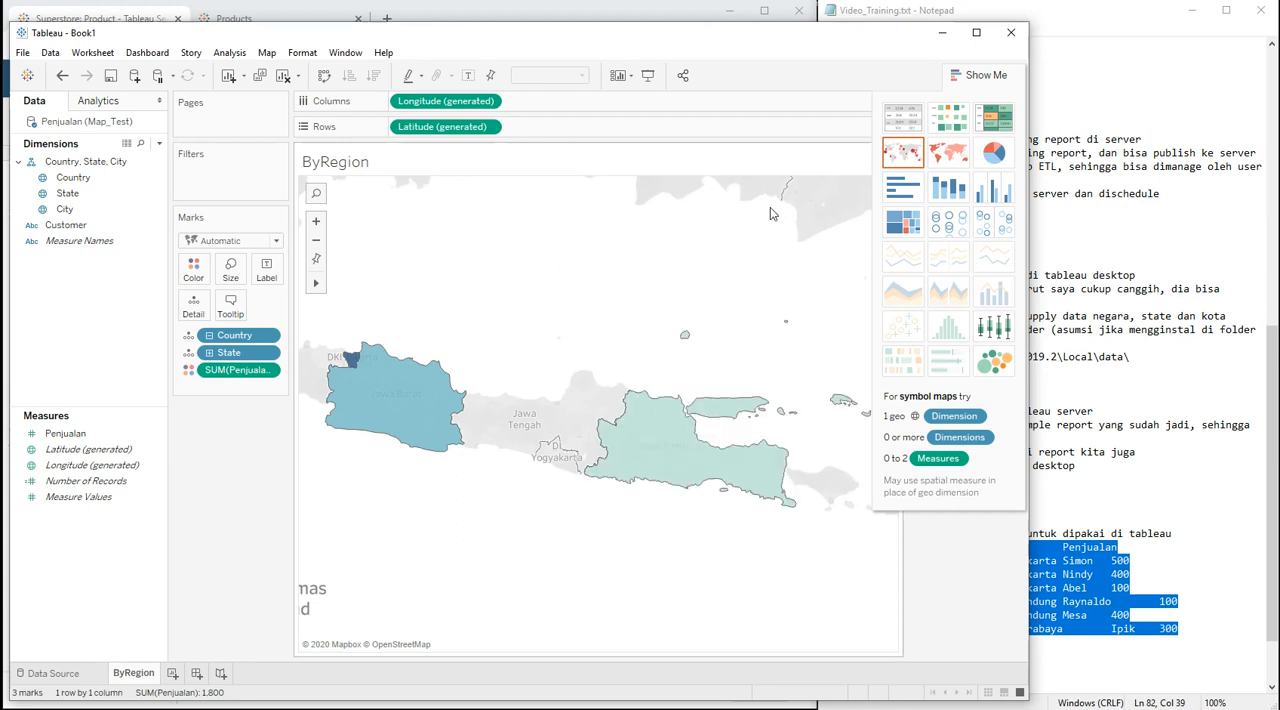
click(902, 152)
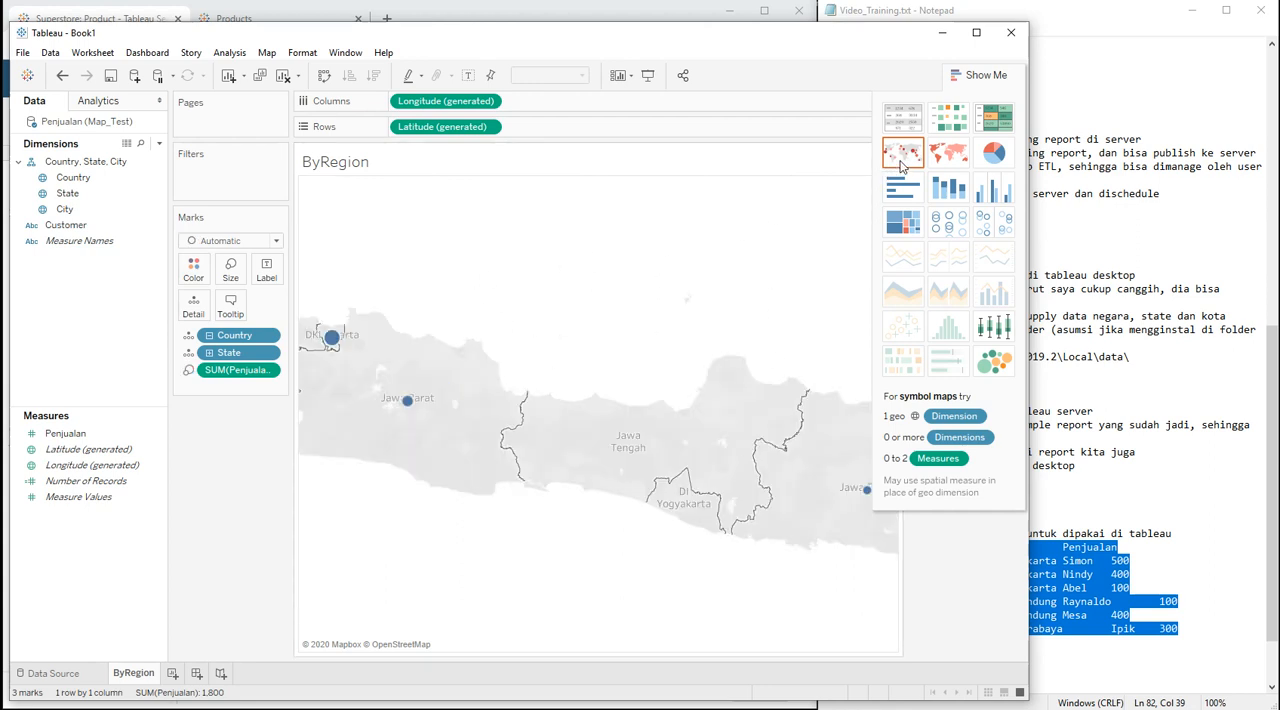
Step: Open the Map Layers settings, set the background style to Satellite, and hide the chart type suggestions
click(267, 52)
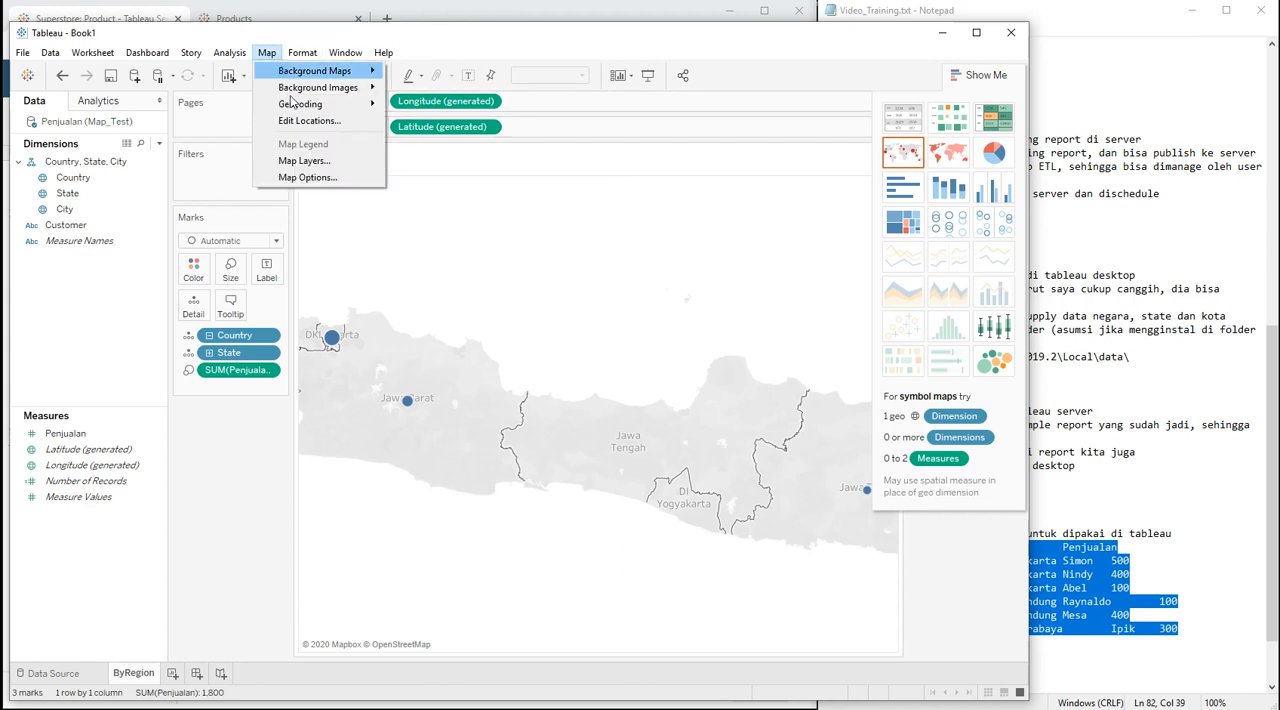
click(304, 161)
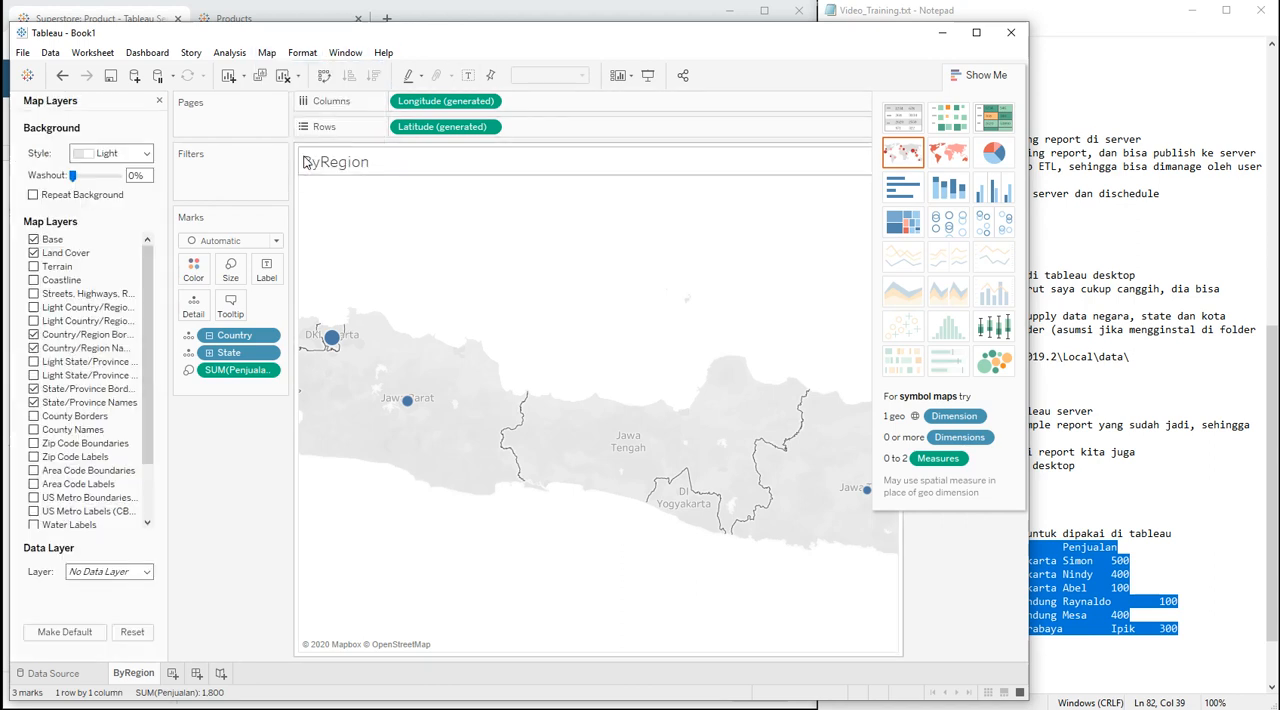
click(140, 153)
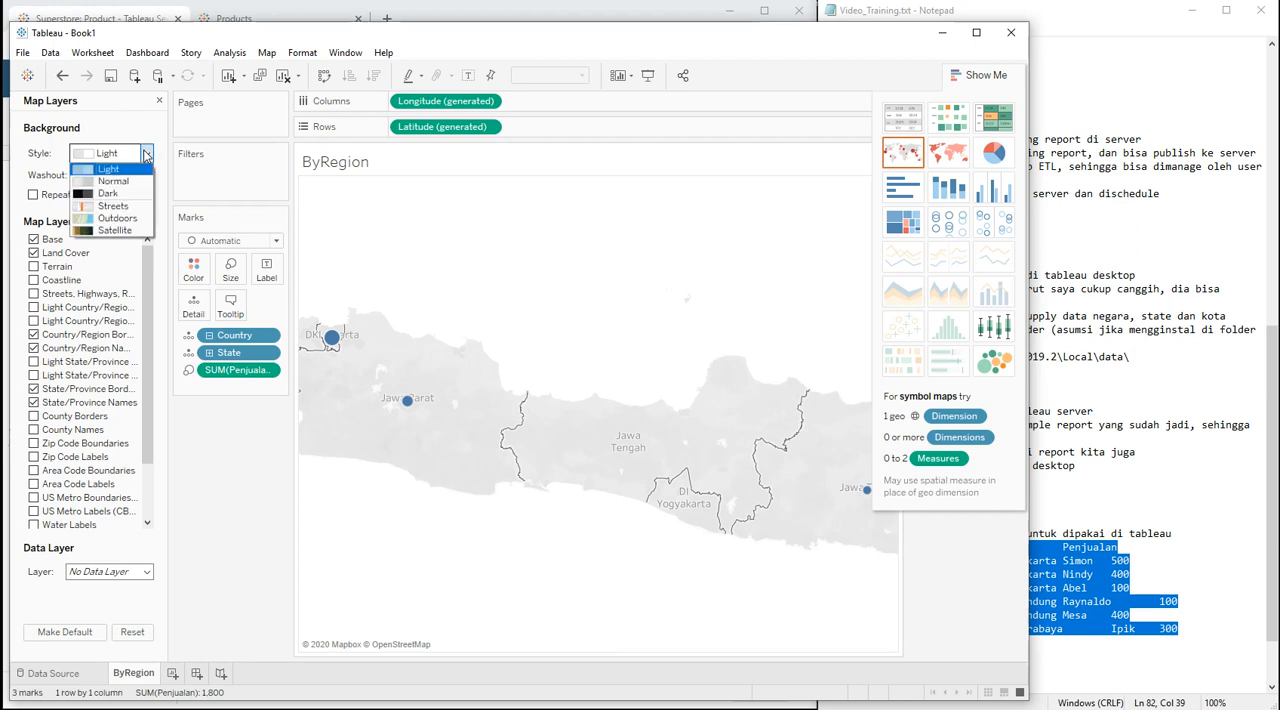
click(115, 231)
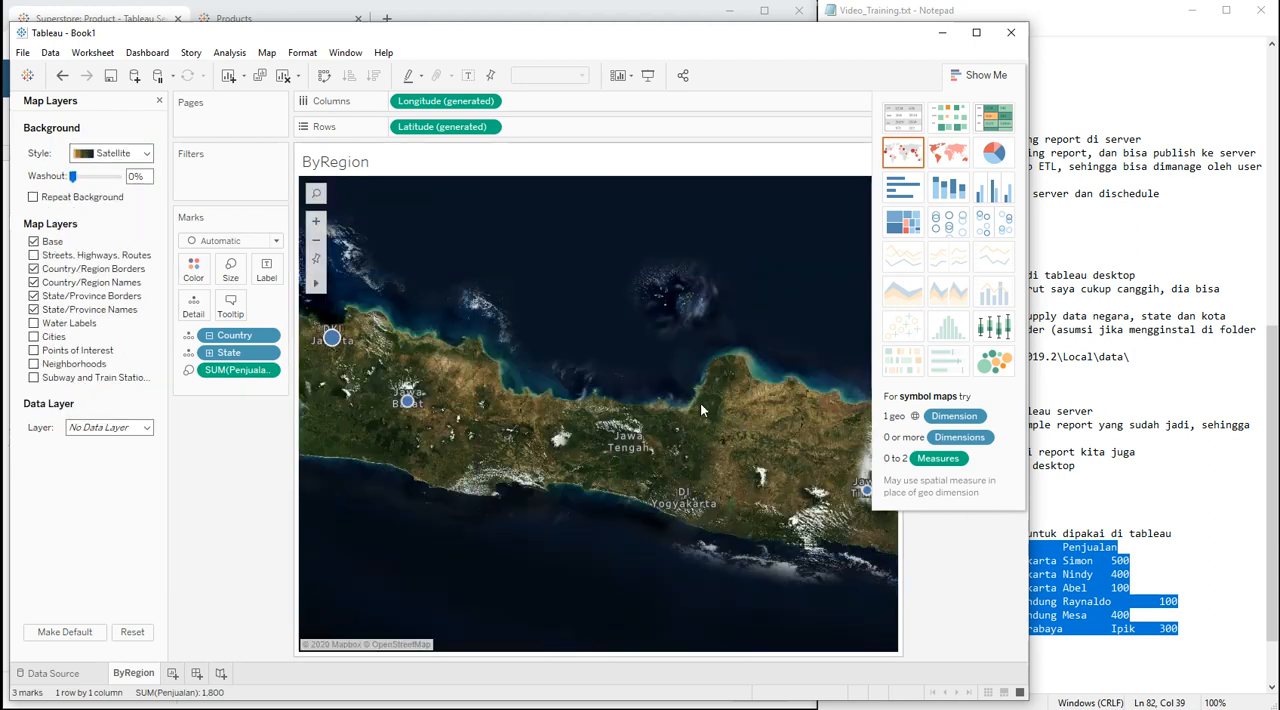
click(985, 75)
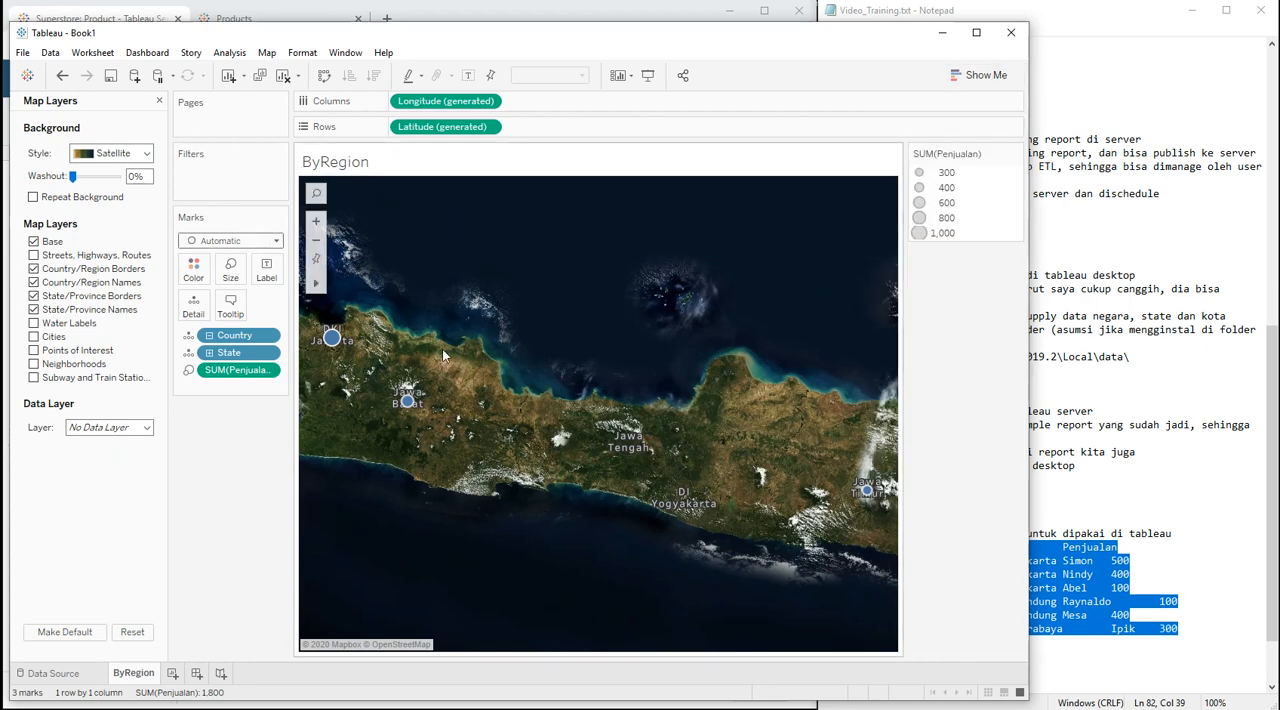
Step: Try the Outdoors, Normal and Dark background styles on the ByRegion map
click(318, 243)
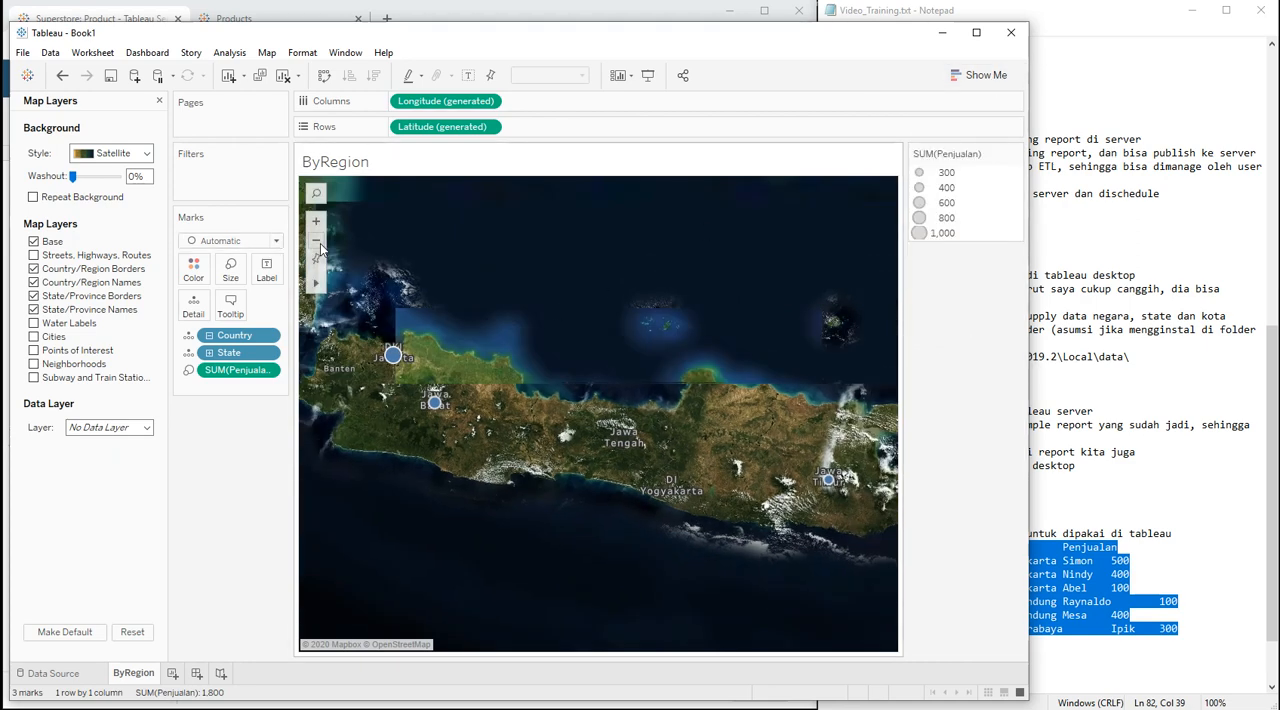
click(318, 243)
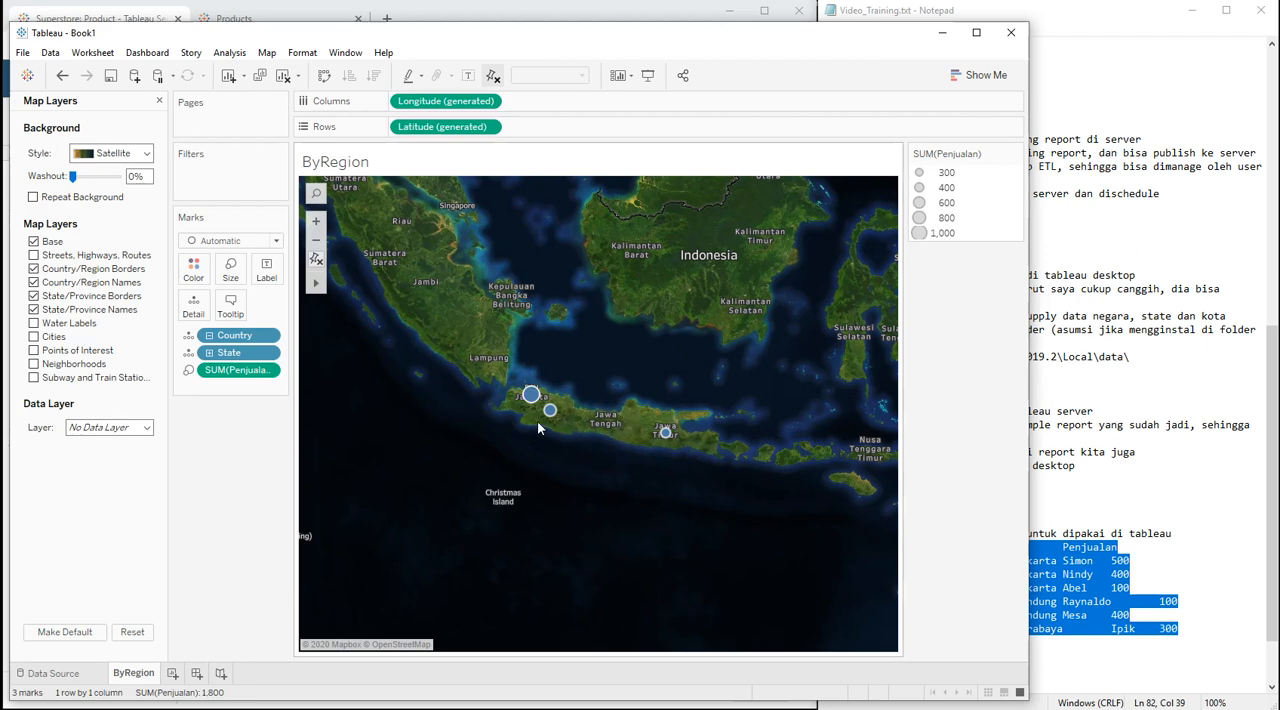
click(146, 154)
click(128, 219)
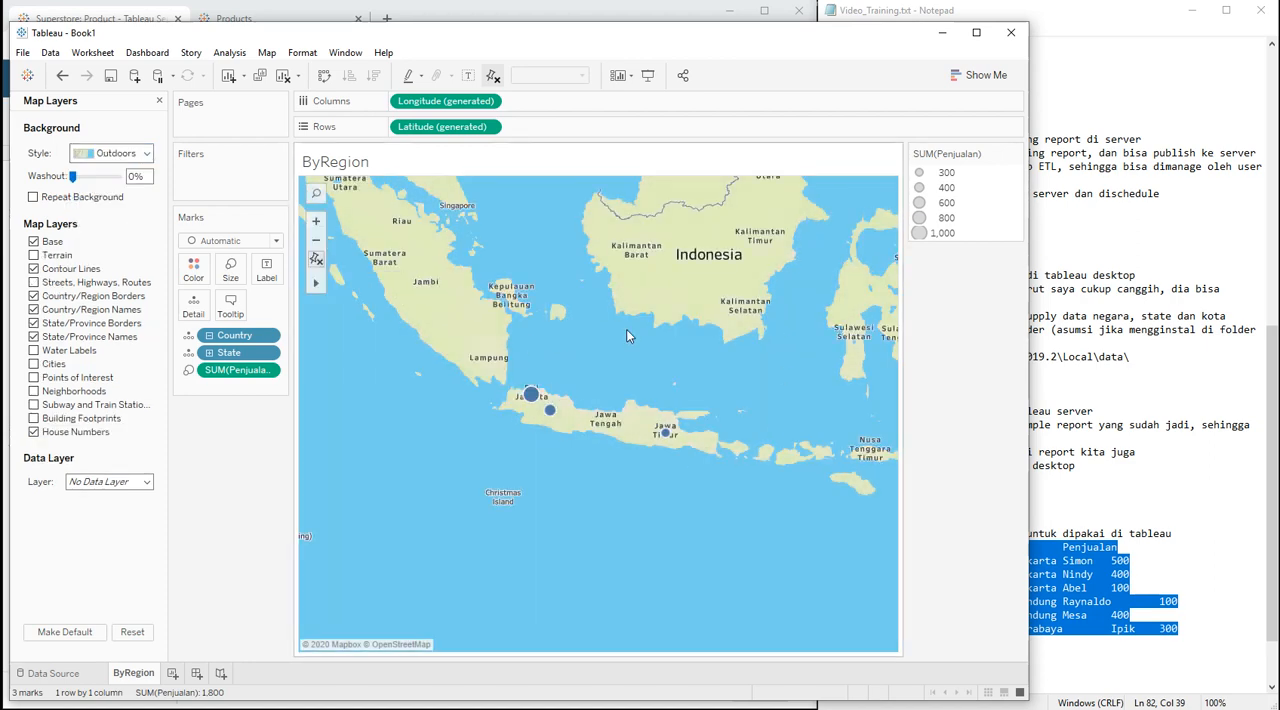
click(146, 154)
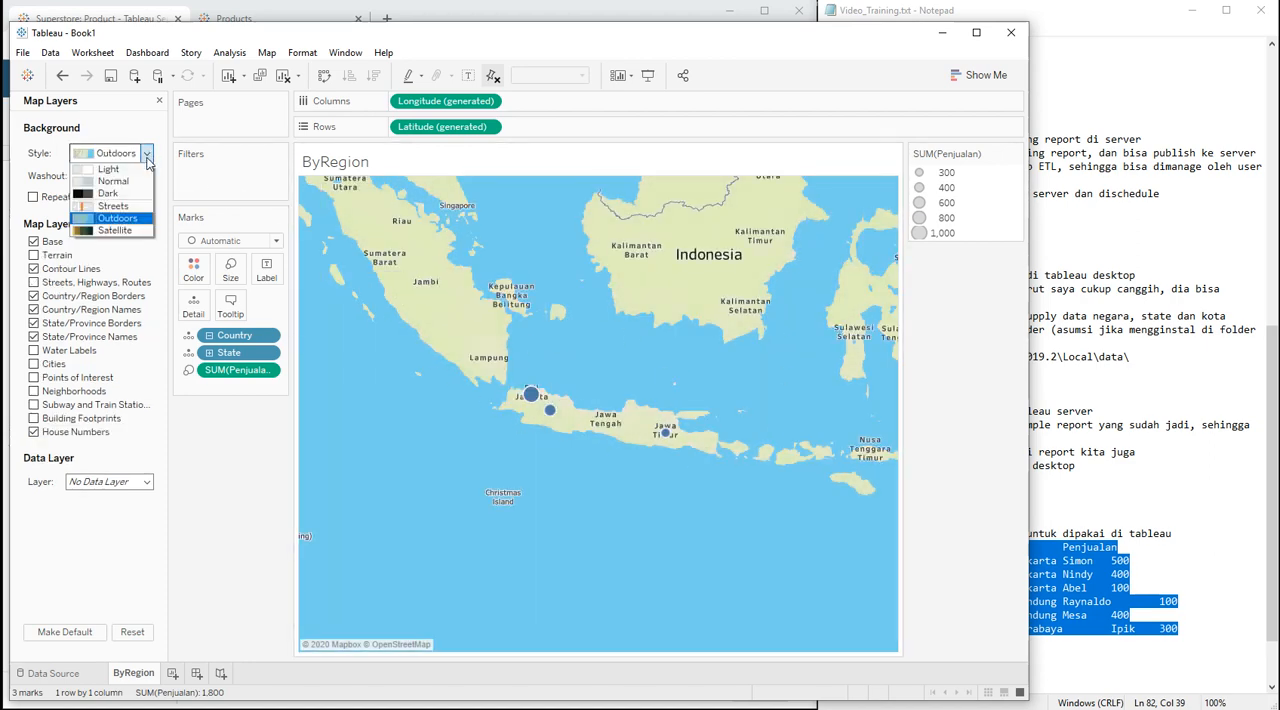
click(131, 182)
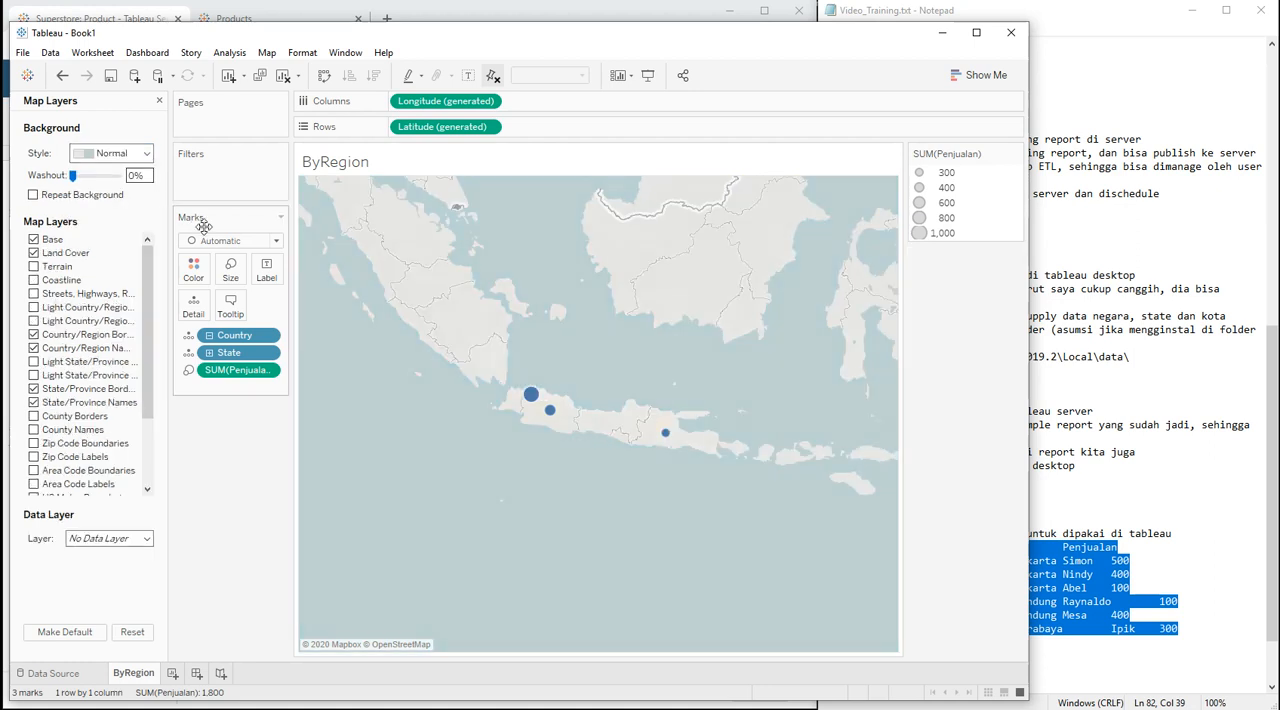
click(146, 154)
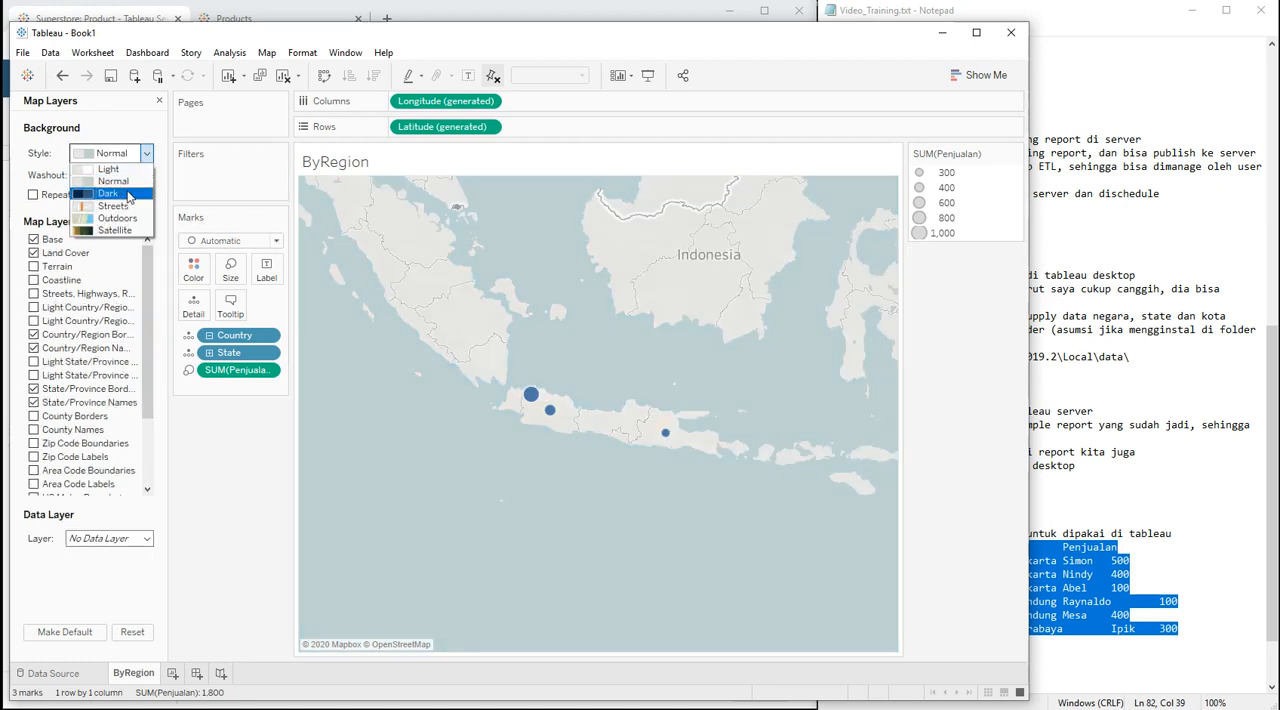
click(128, 195)
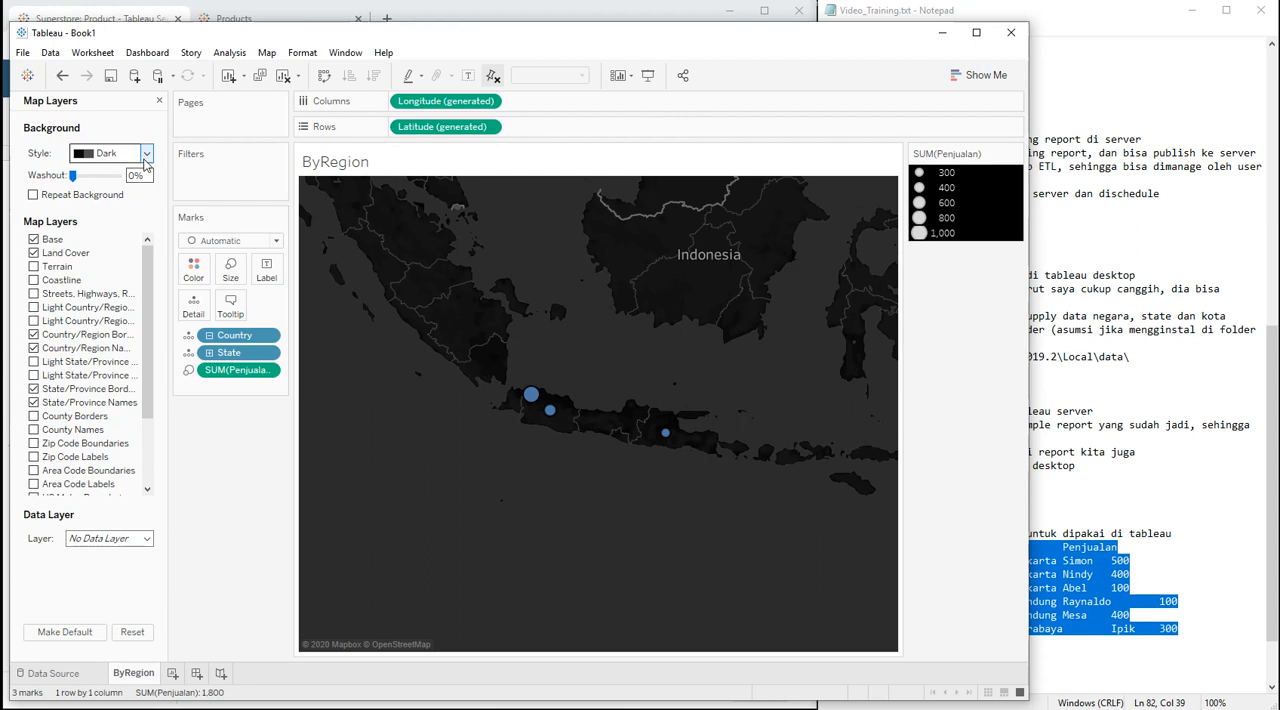
Step: Set the ByRegion map's background style to Outdoors and close the Map Layers settings
click(130, 154)
click(120, 218)
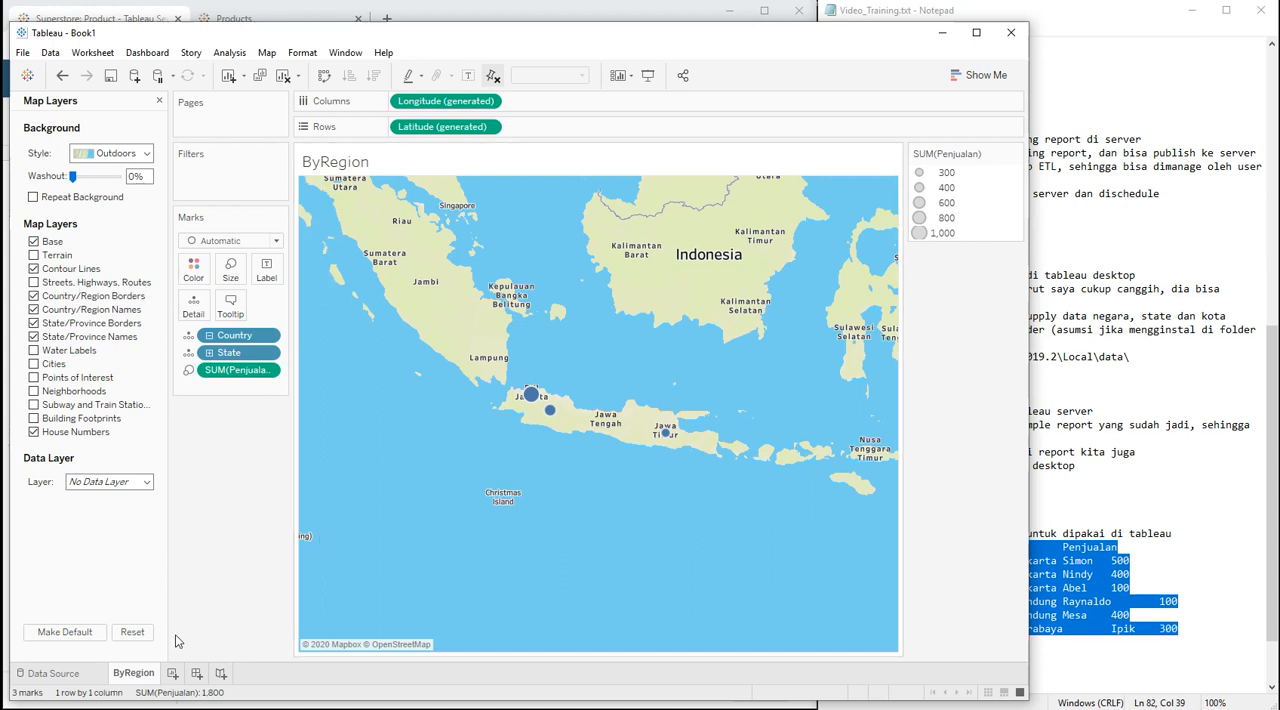
click(158, 102)
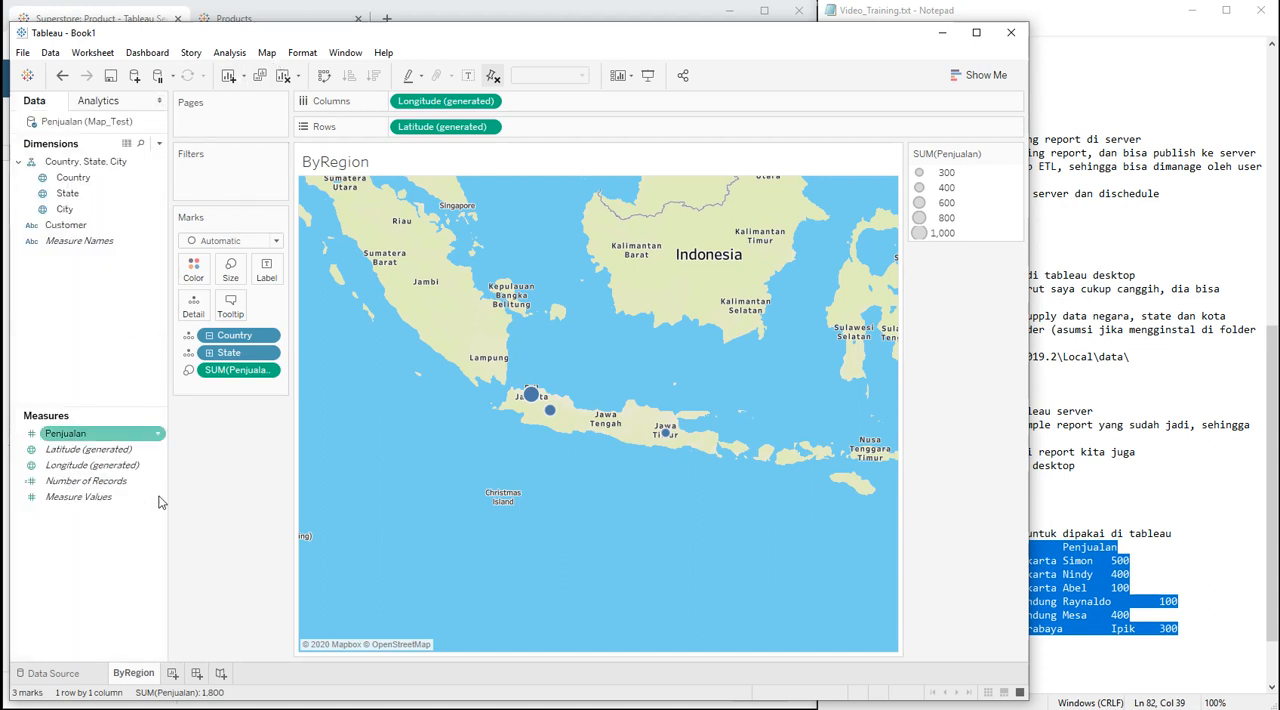
Step: Add a new worksheet to the workbook and name it ByCity
click(172, 674)
right_click(172, 679)
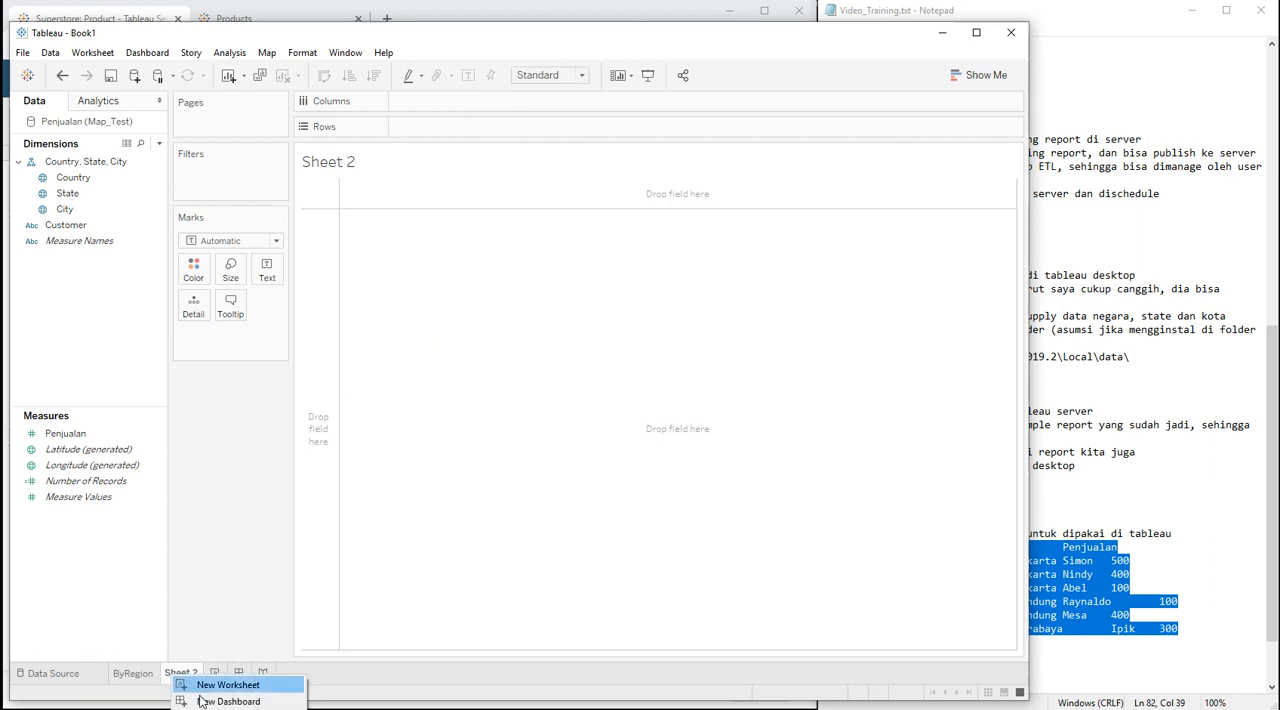
click(228, 709)
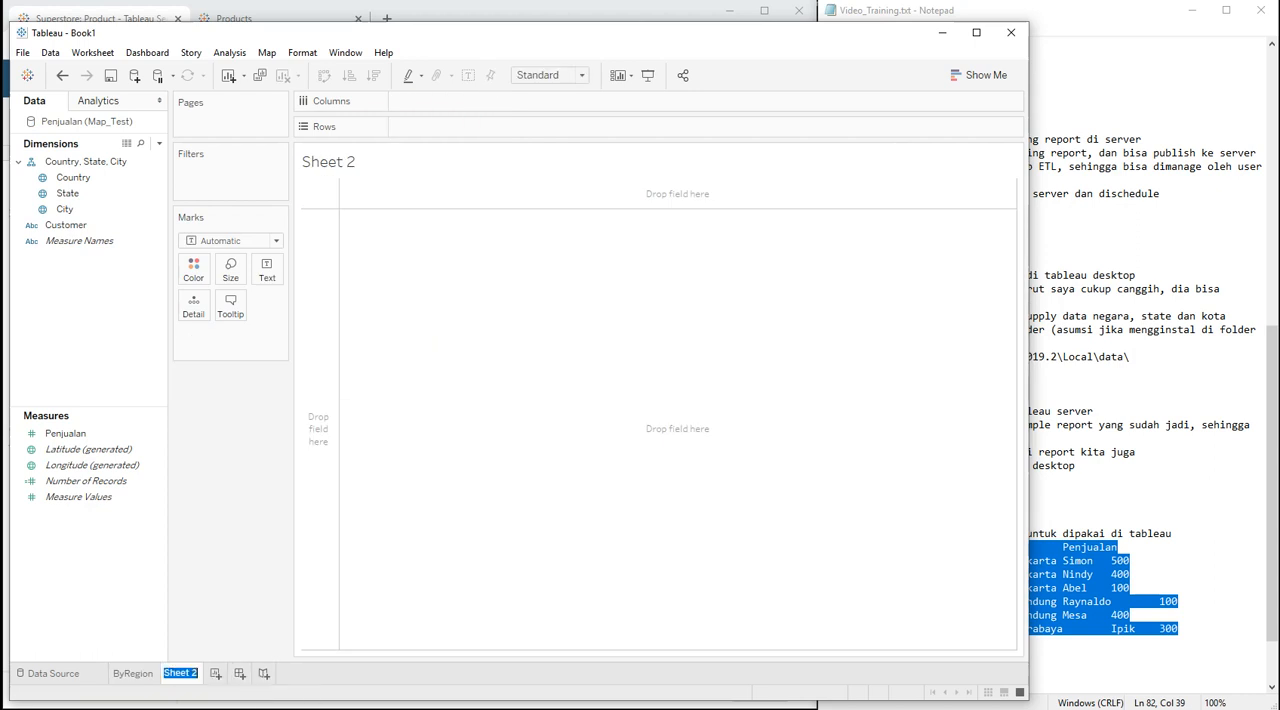
text(ByCity)
key(Return)
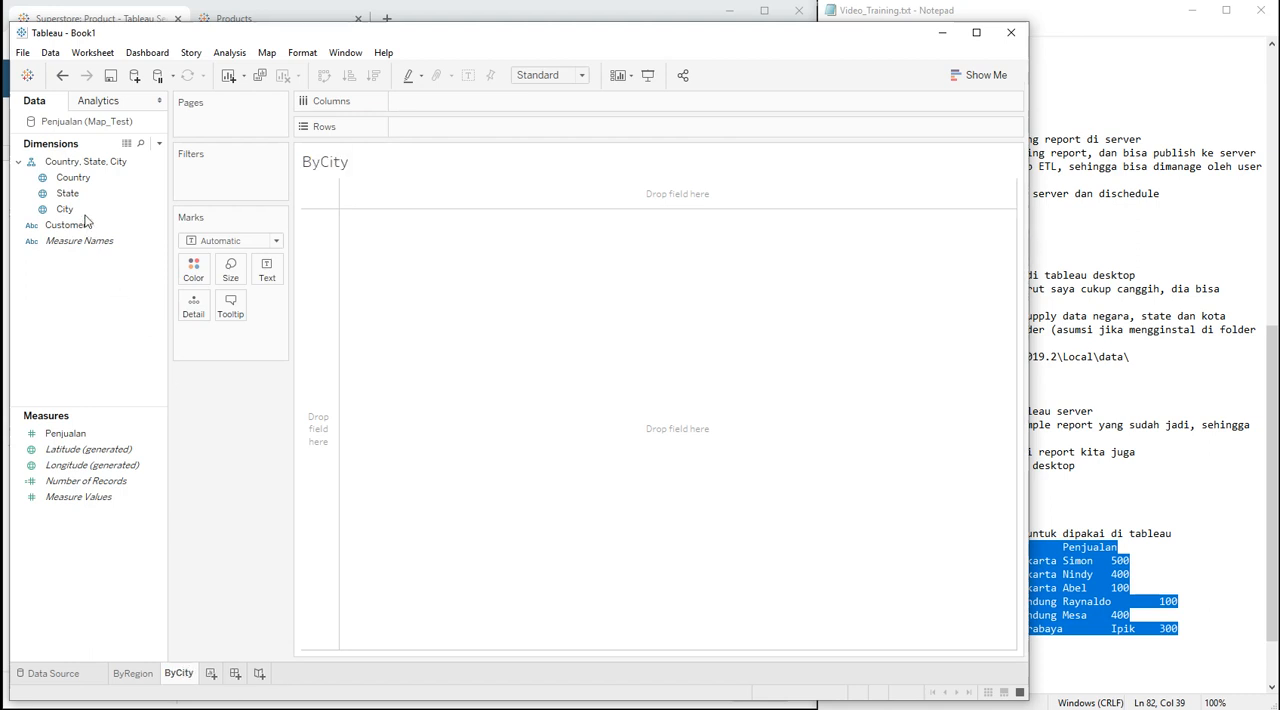
Step: Build a text table on the ByCity sheet with City and Customer as rows and summed Penjualan as its values
drag(64, 209, 335, 286)
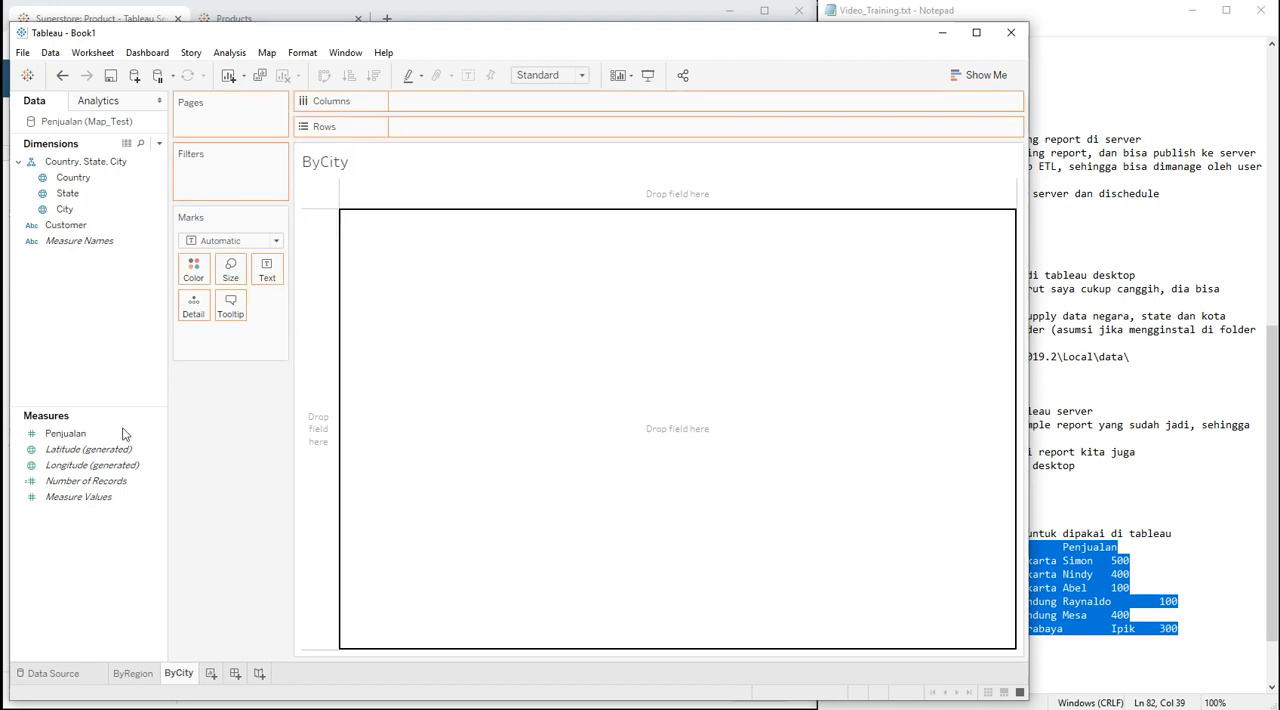
double_click(64, 209)
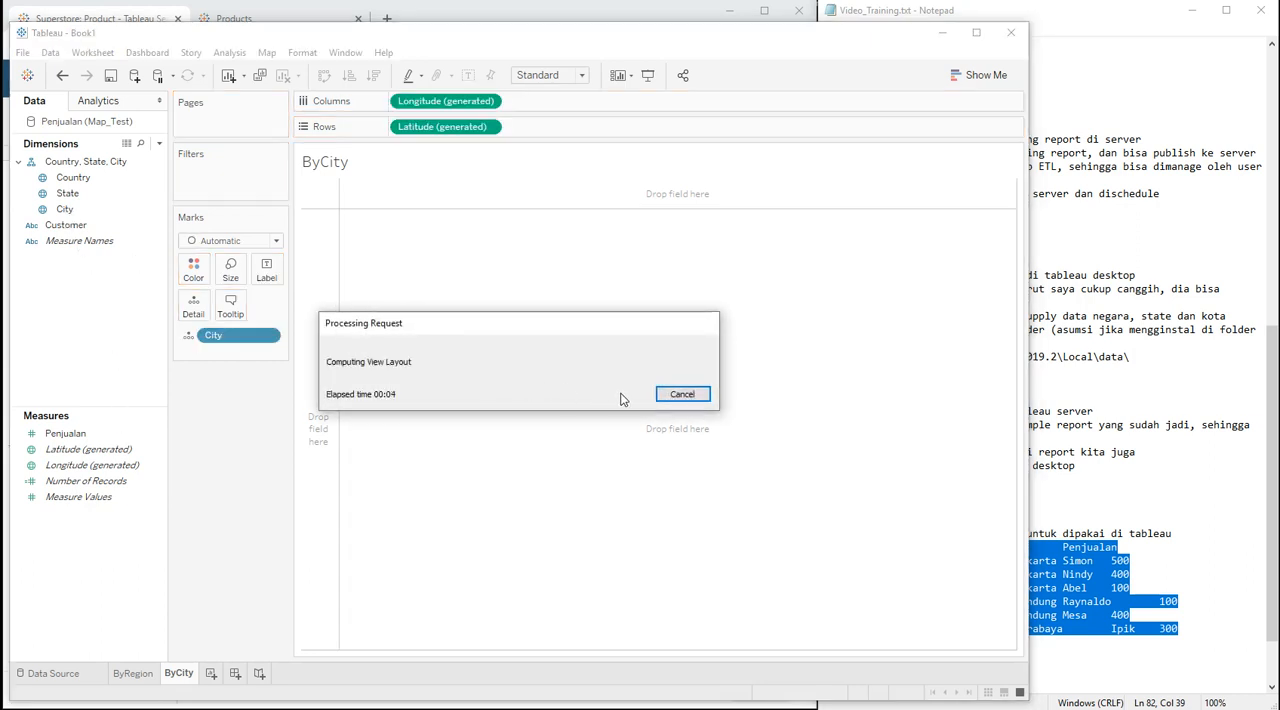
click(680, 394)
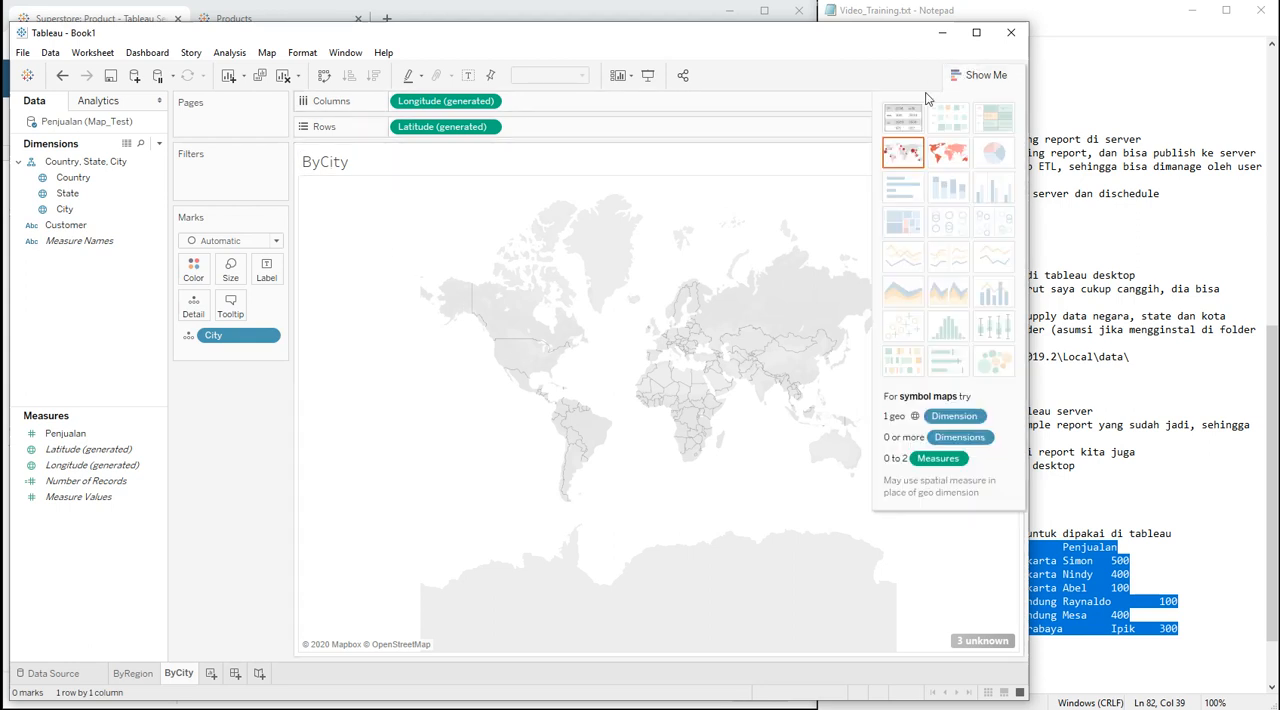
click(980, 75)
click(902, 117)
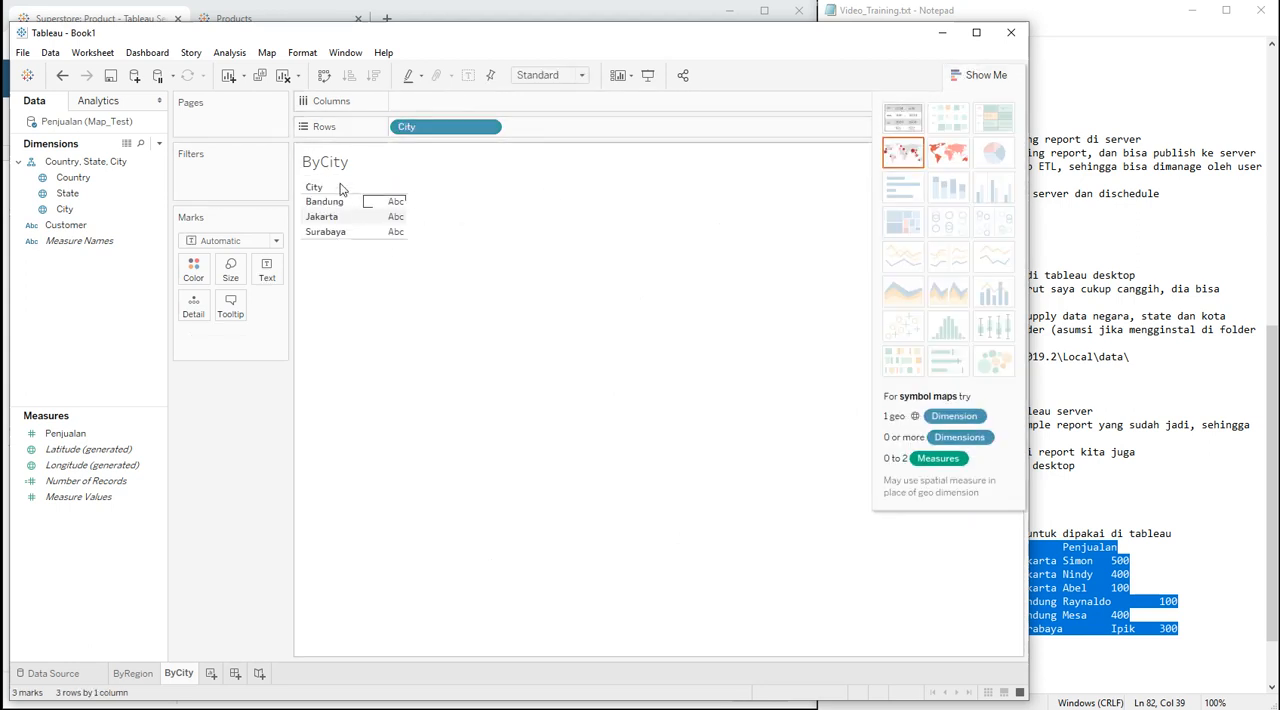
click(50, 436)
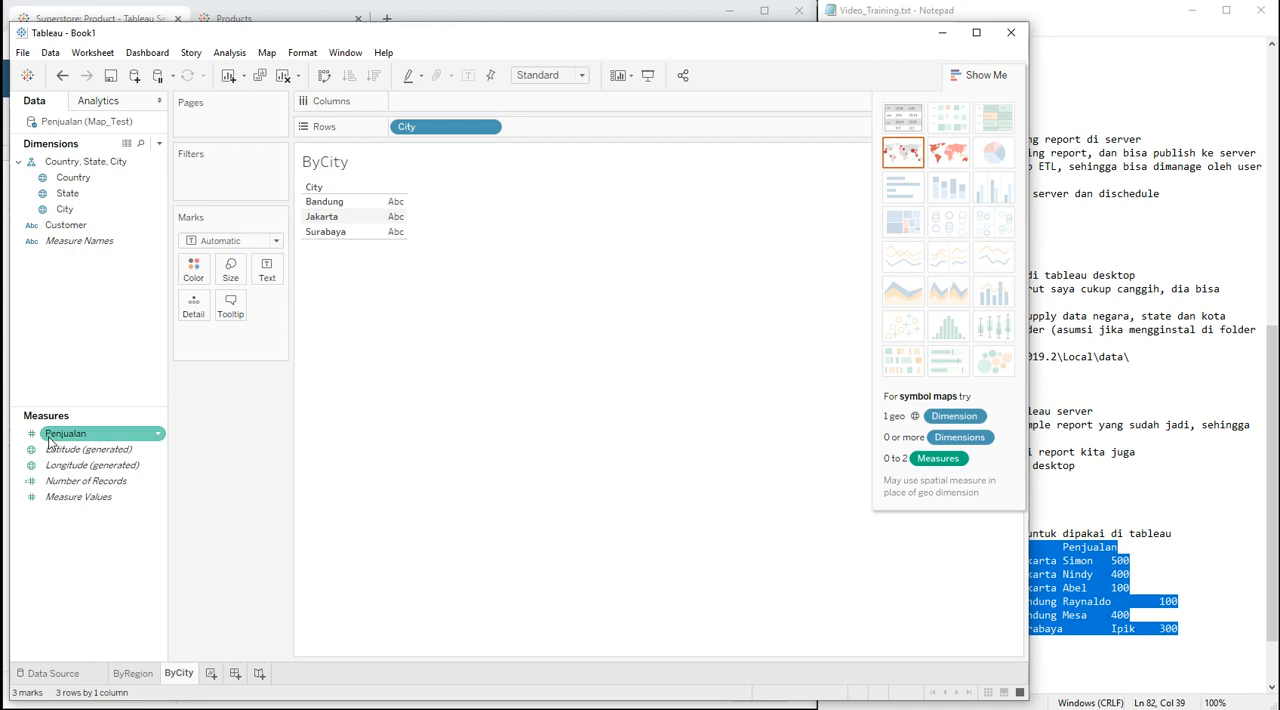
drag(50, 440, 370, 212)
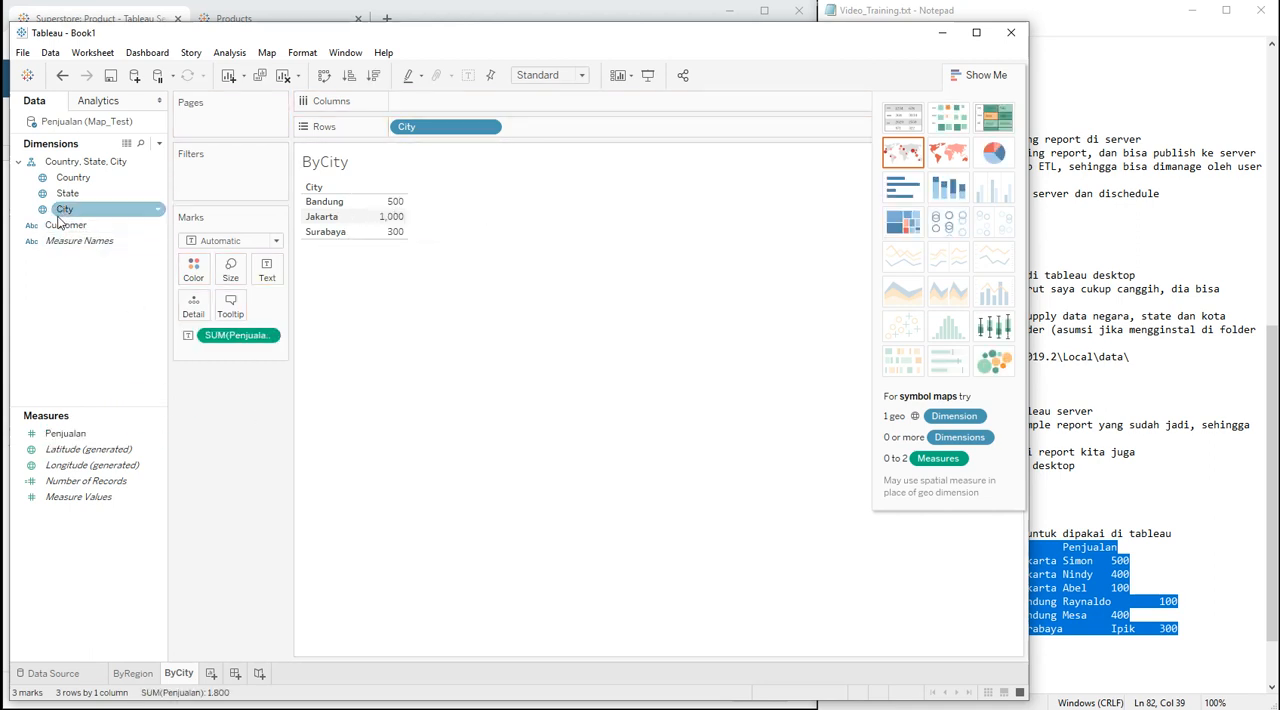
drag(65, 225, 382, 222)
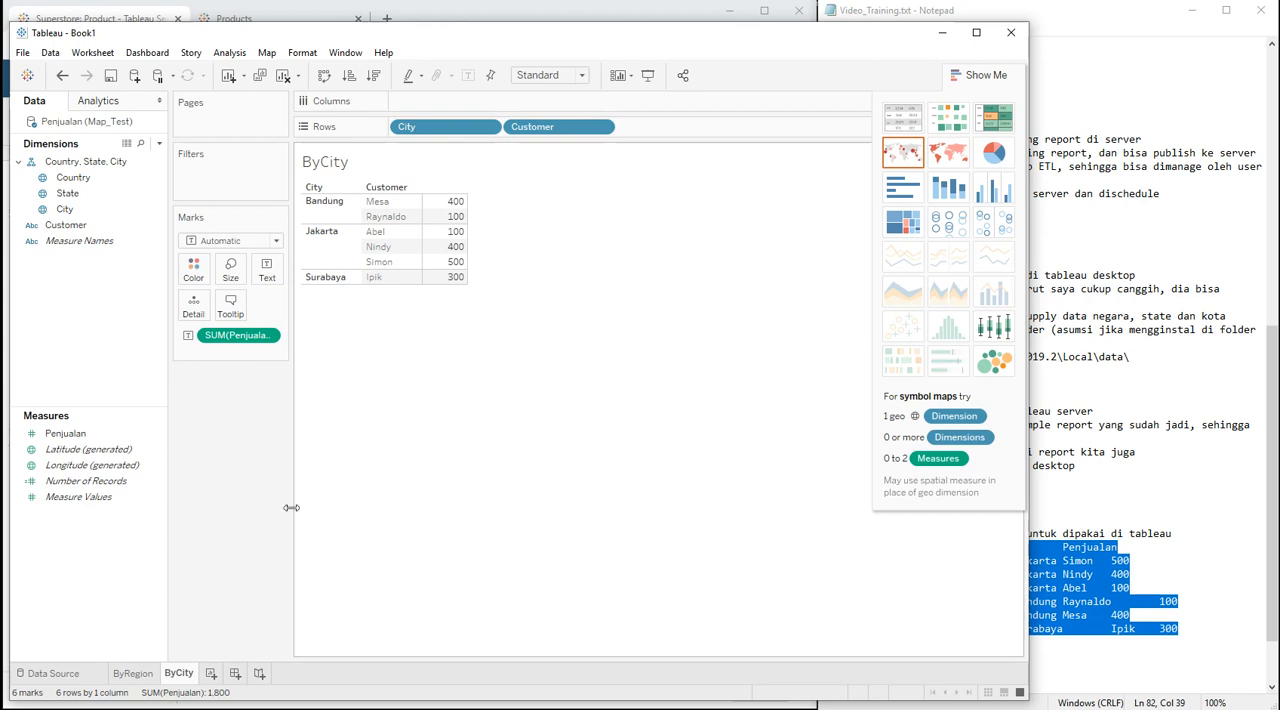
Step: Create a dashboard with floating objects, placing the ByRegion map enlarged at the upper part and the ByCity table beneath it
click(236, 674)
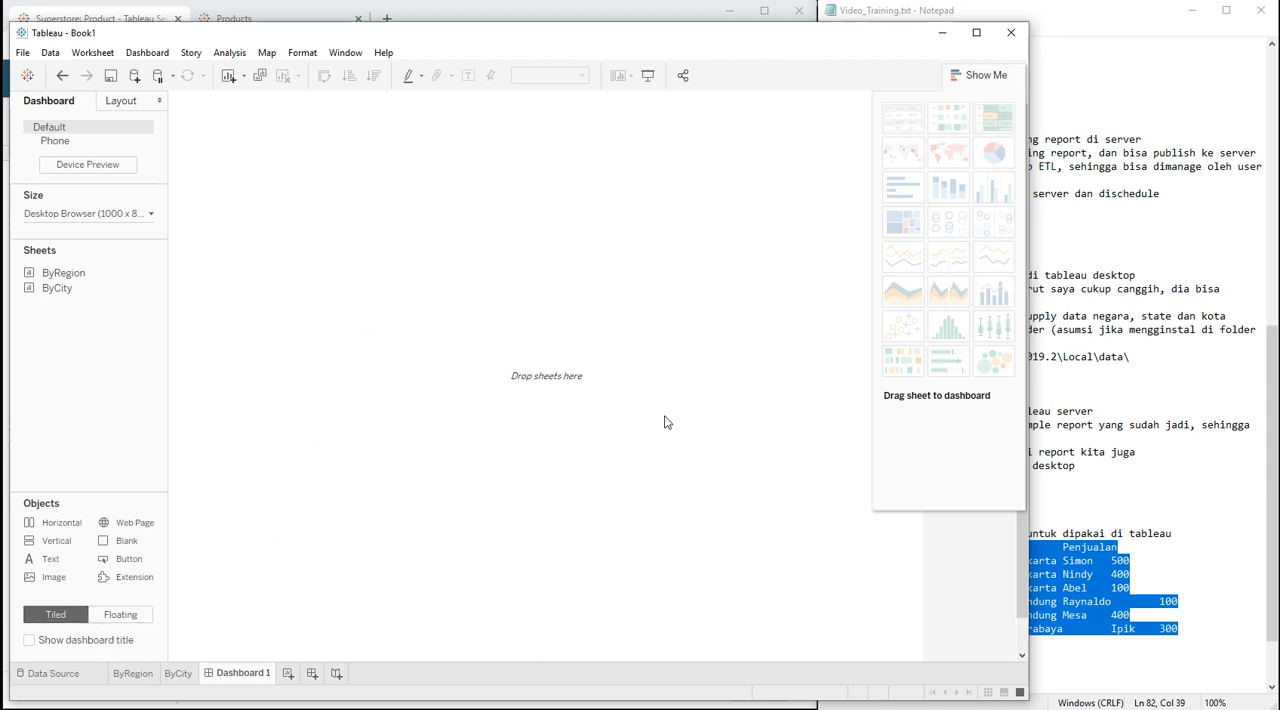
click(112, 617)
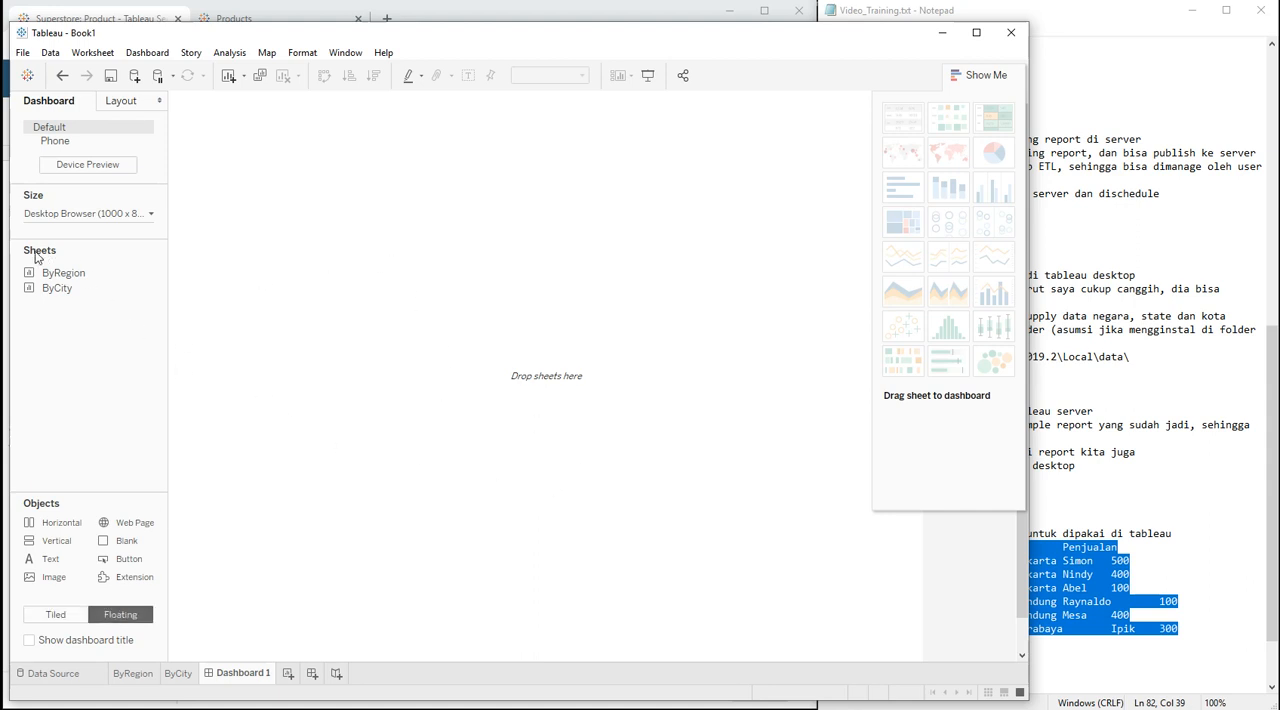
drag(47, 270, 193, 108)
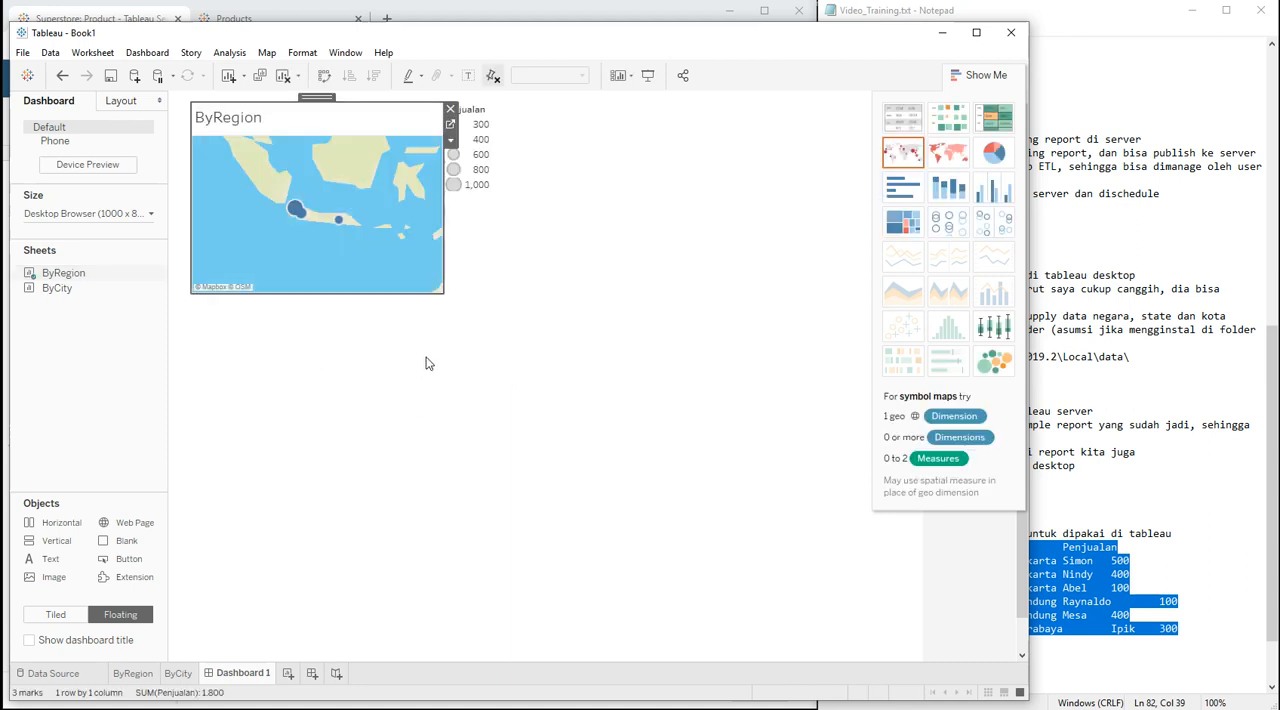
drag(440, 296, 669, 402)
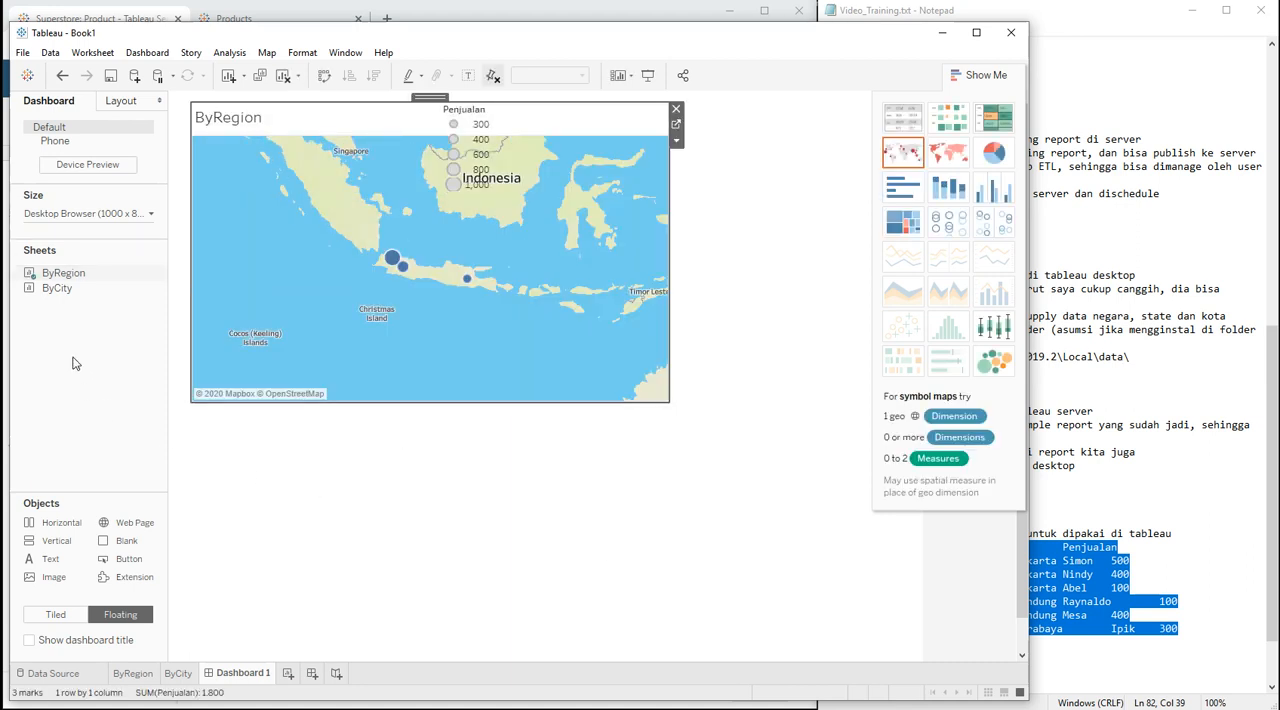
drag(63, 288, 197, 418)
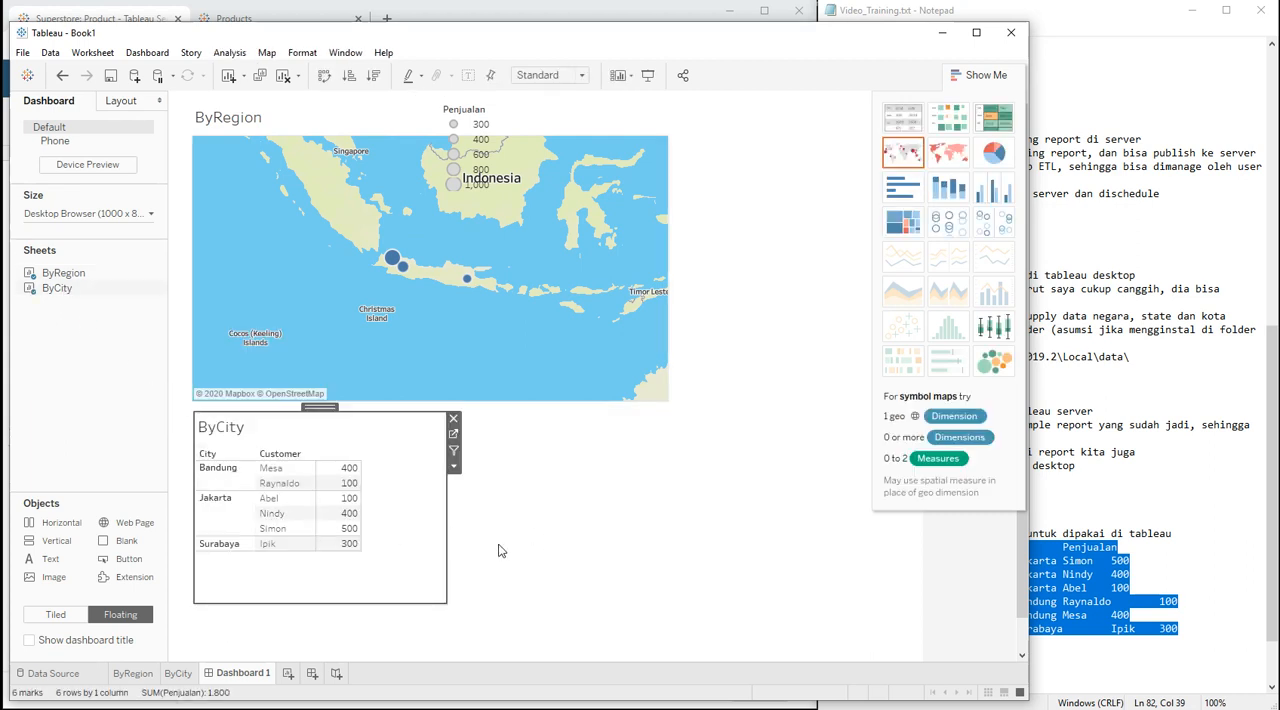
Step: Add a City filter for the ByCity table beside the dashboard map and limit it to Jakarta
click(453, 466)
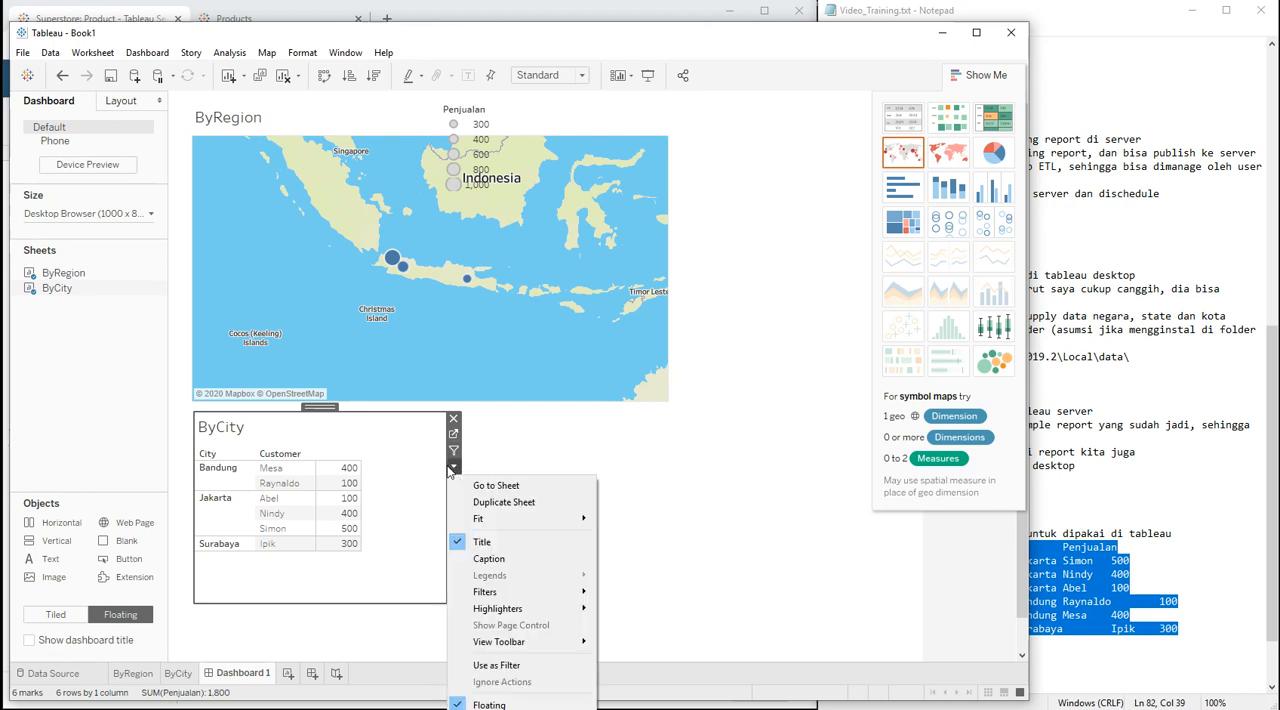
mouse_move(540, 592)
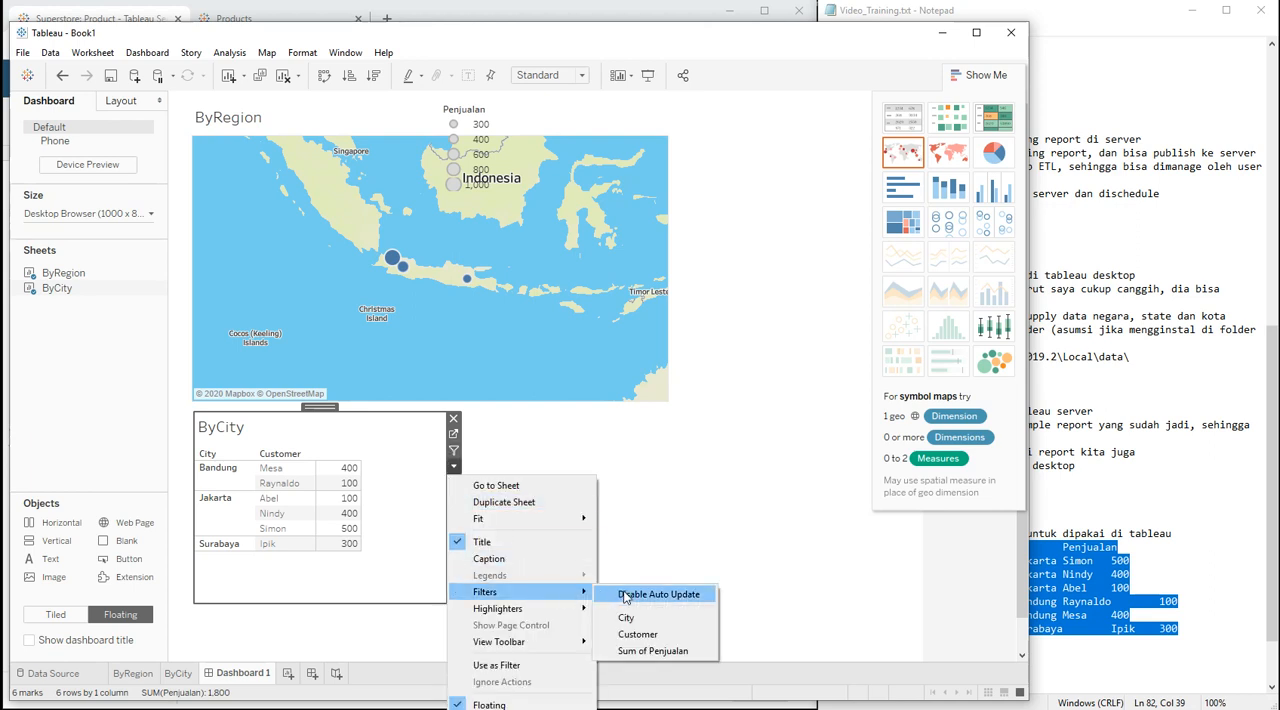
click(630, 618)
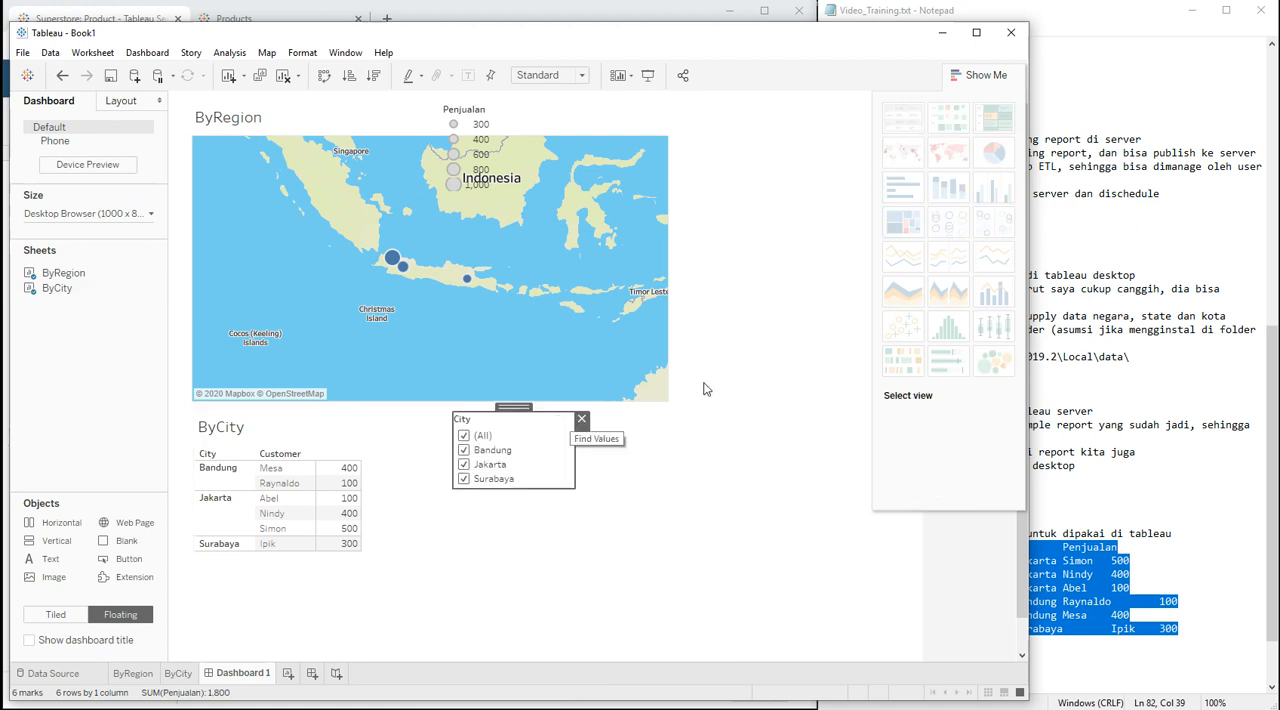
drag(514, 402, 742, 112)
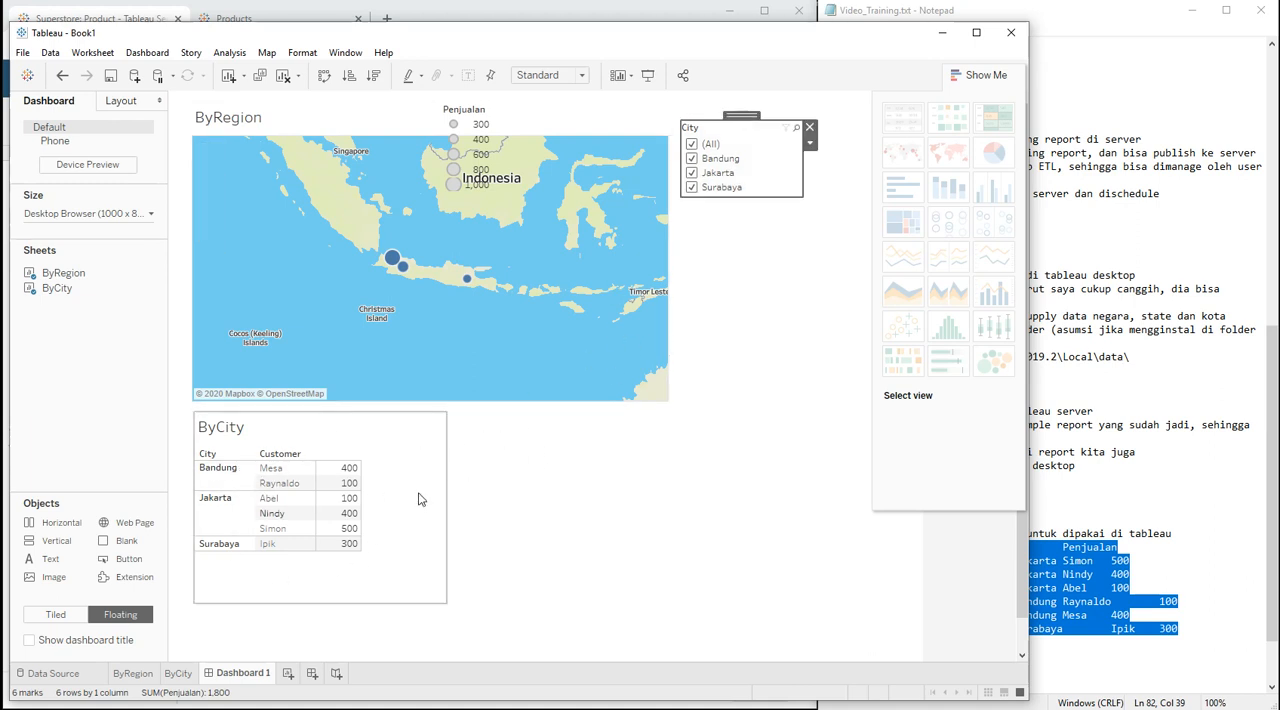
click(690, 145)
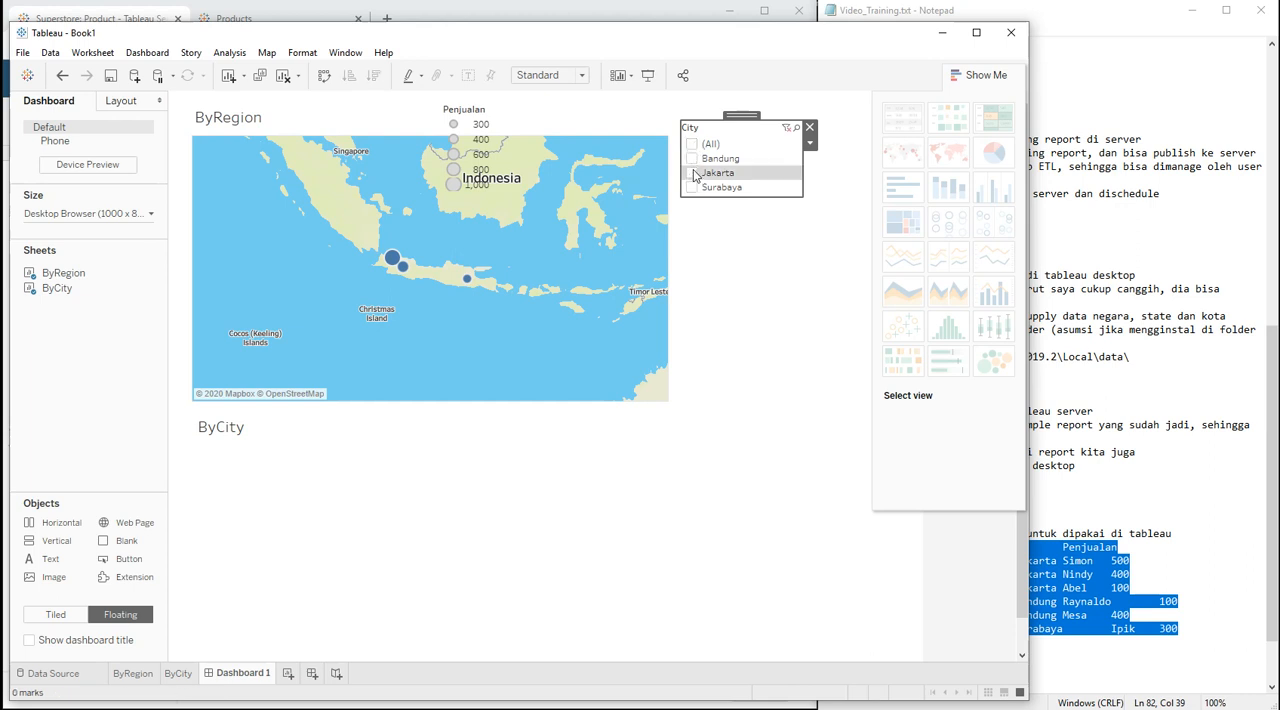
click(694, 174)
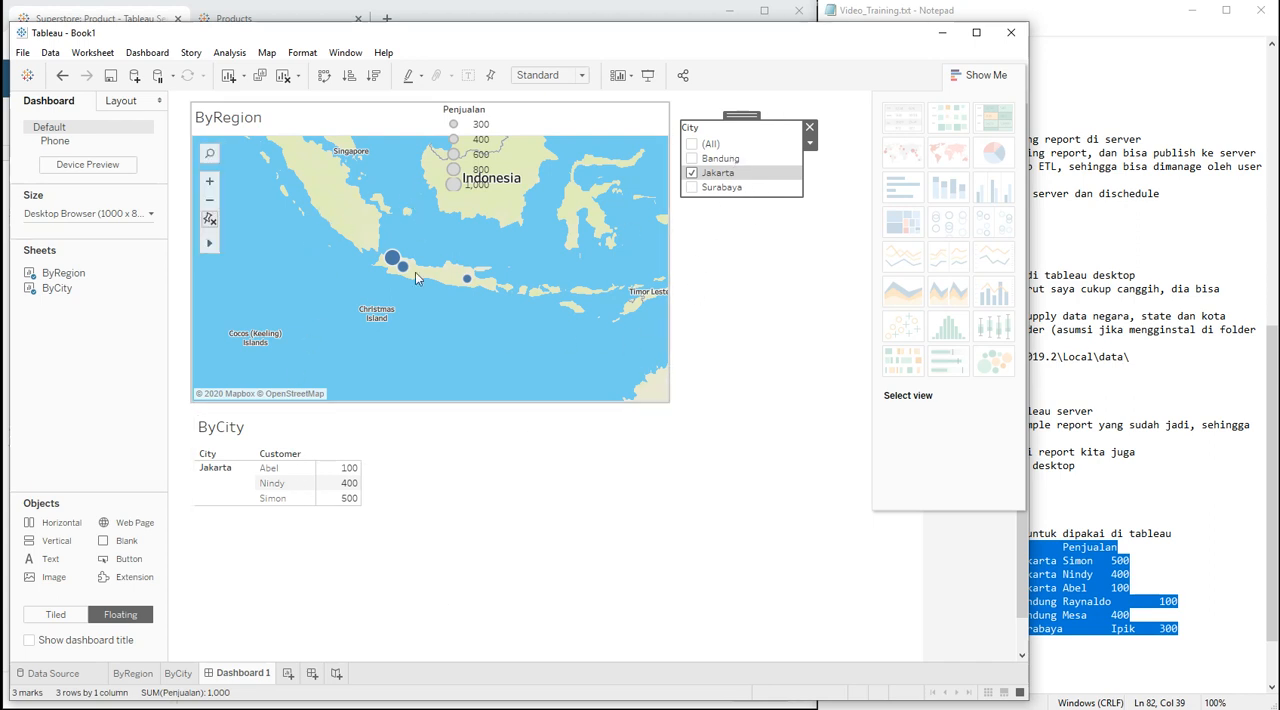
Step: Apply the dashboard's City filter to the ByRegion worksheet as well as ByCity
click(810, 141)
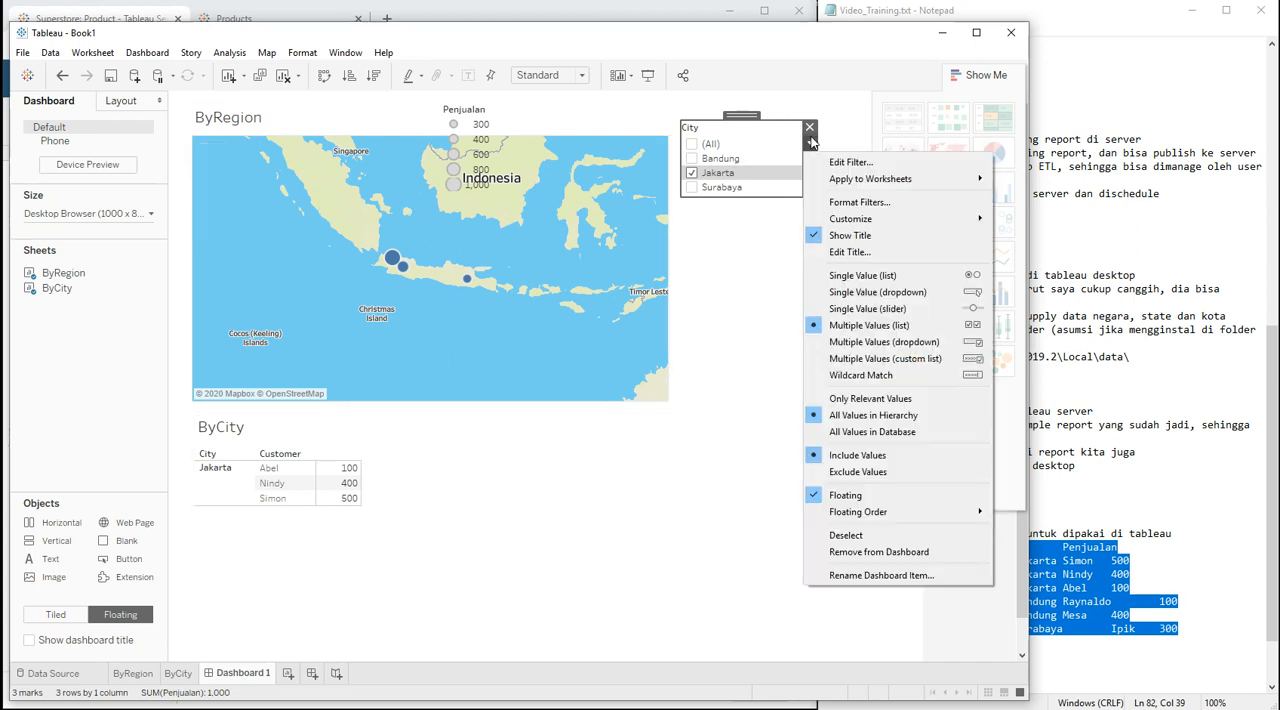
mouse_move(848, 180)
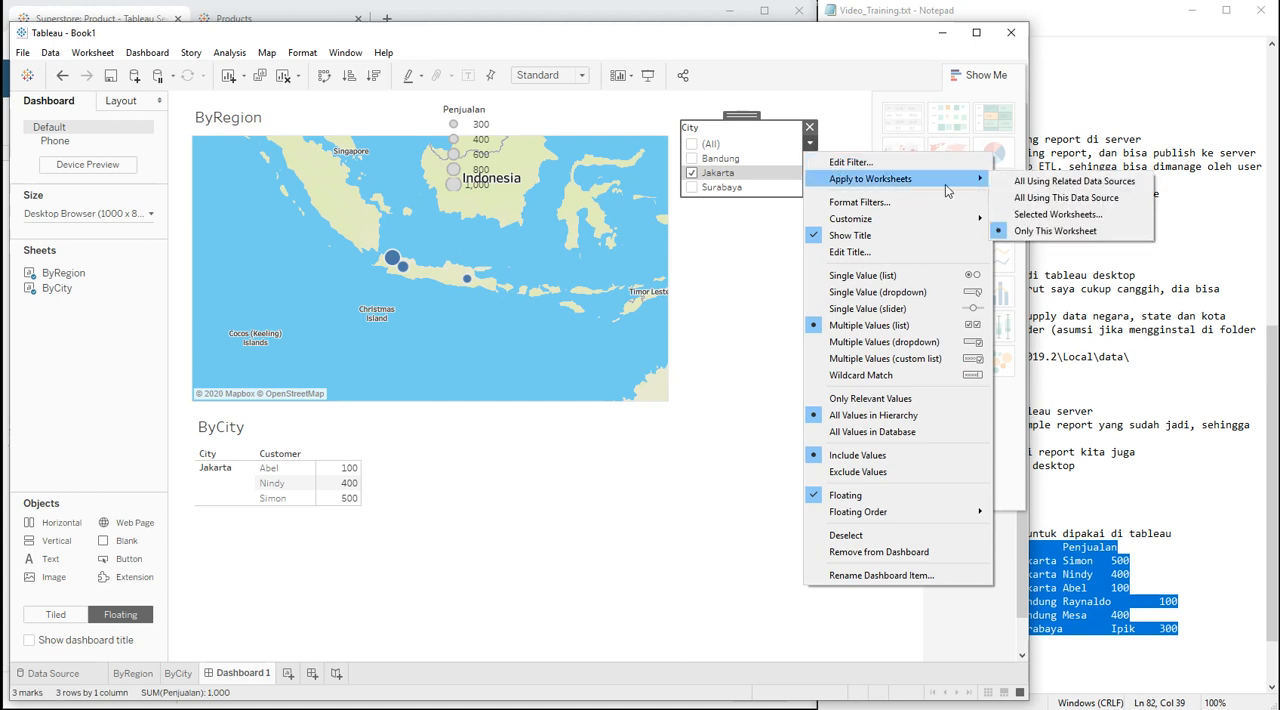
click(1030, 224)
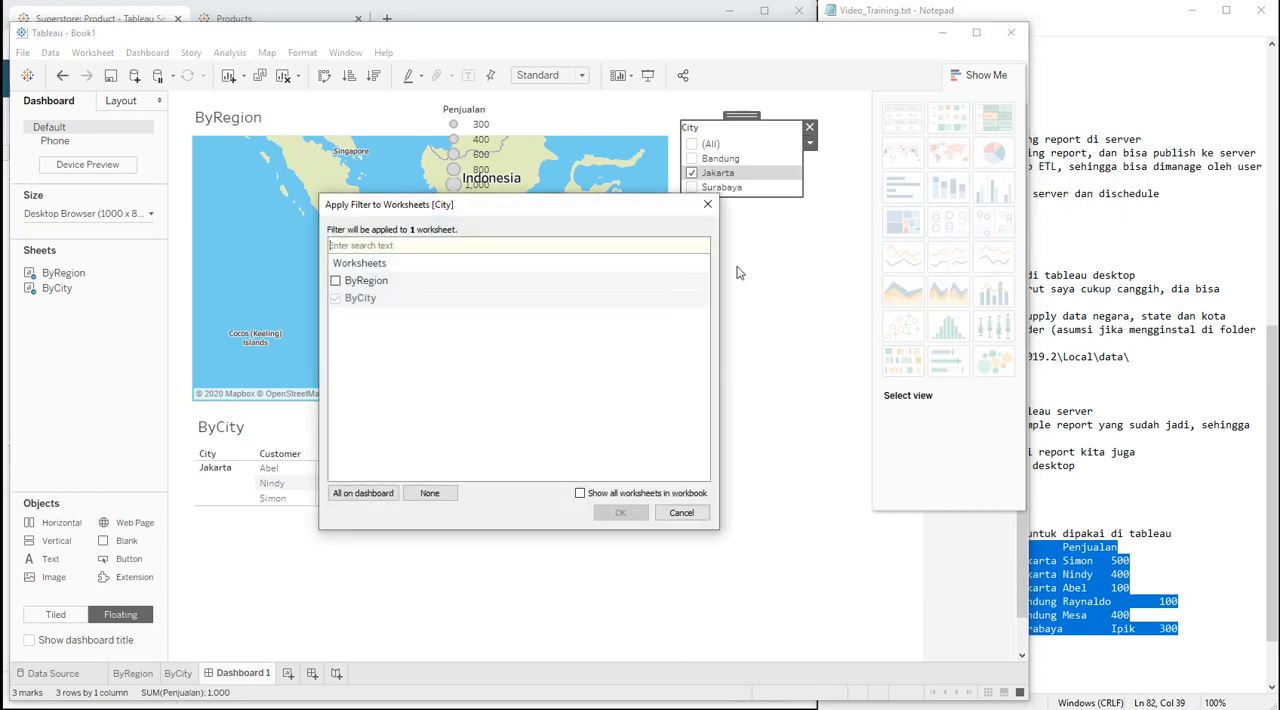
click(336, 282)
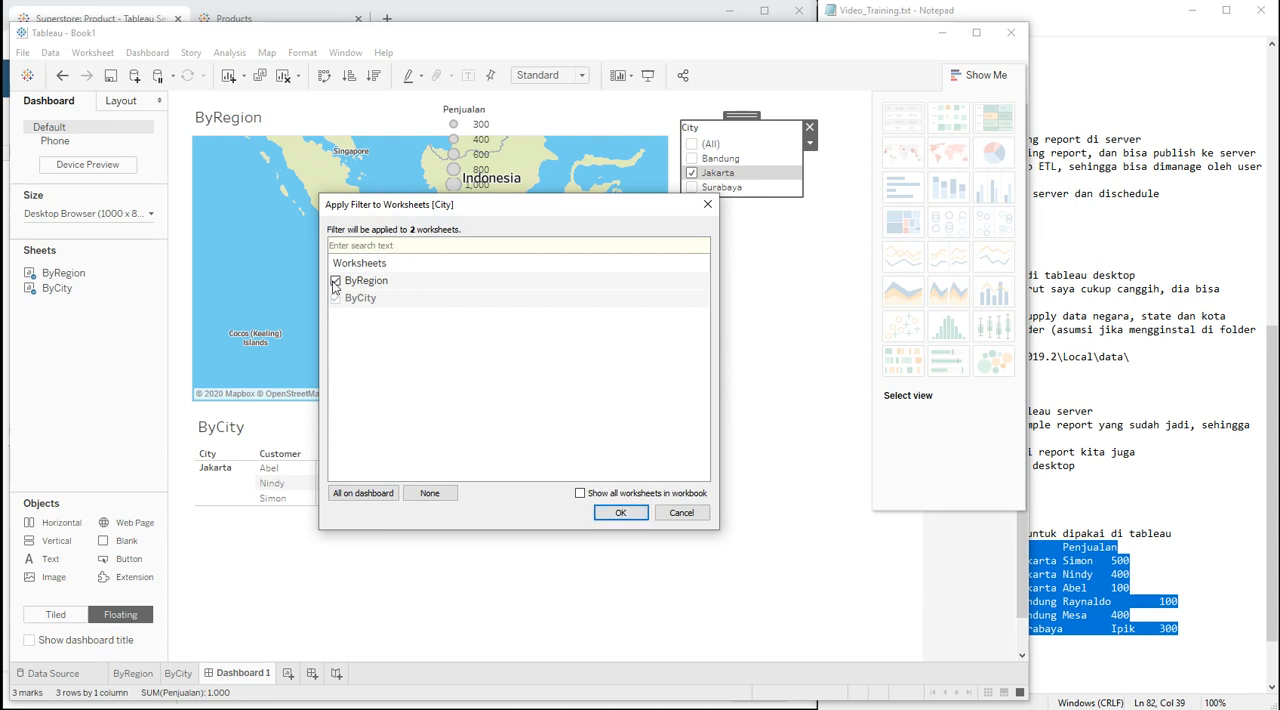
click(619, 512)
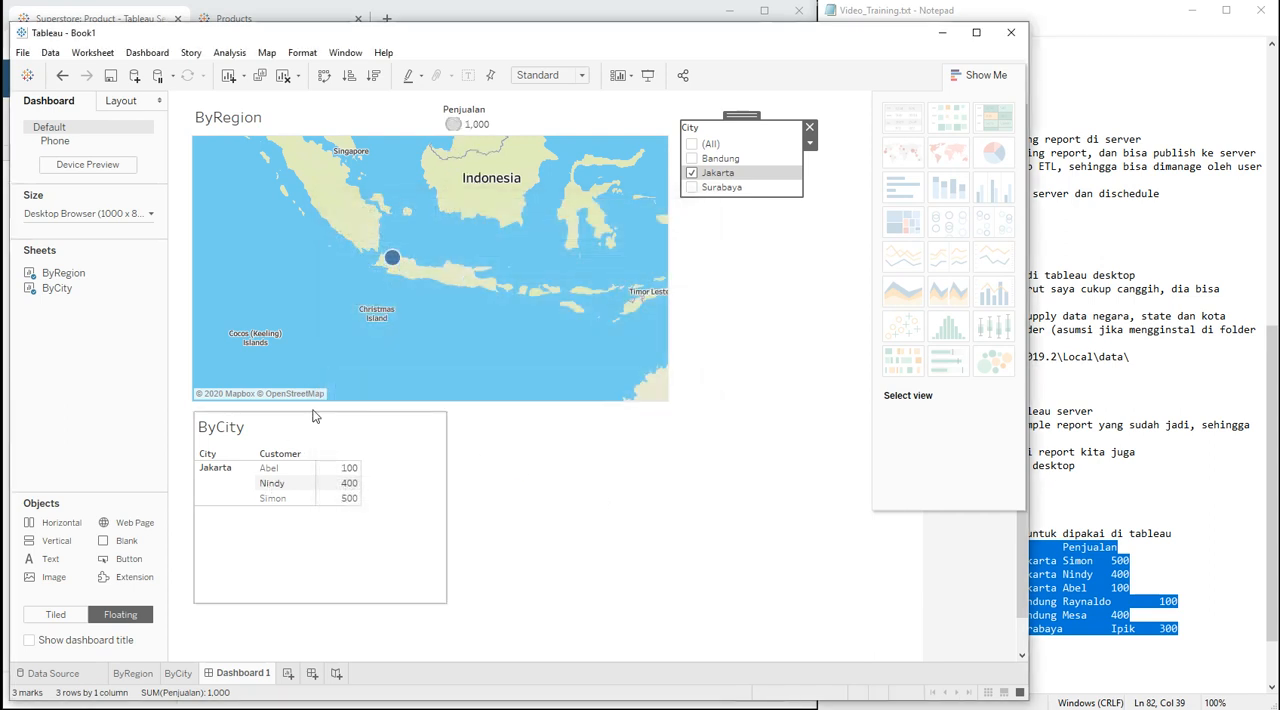
Step: Include Surabaya and Bandung alongside Jakarta in the dashboard's City filter
click(691, 187)
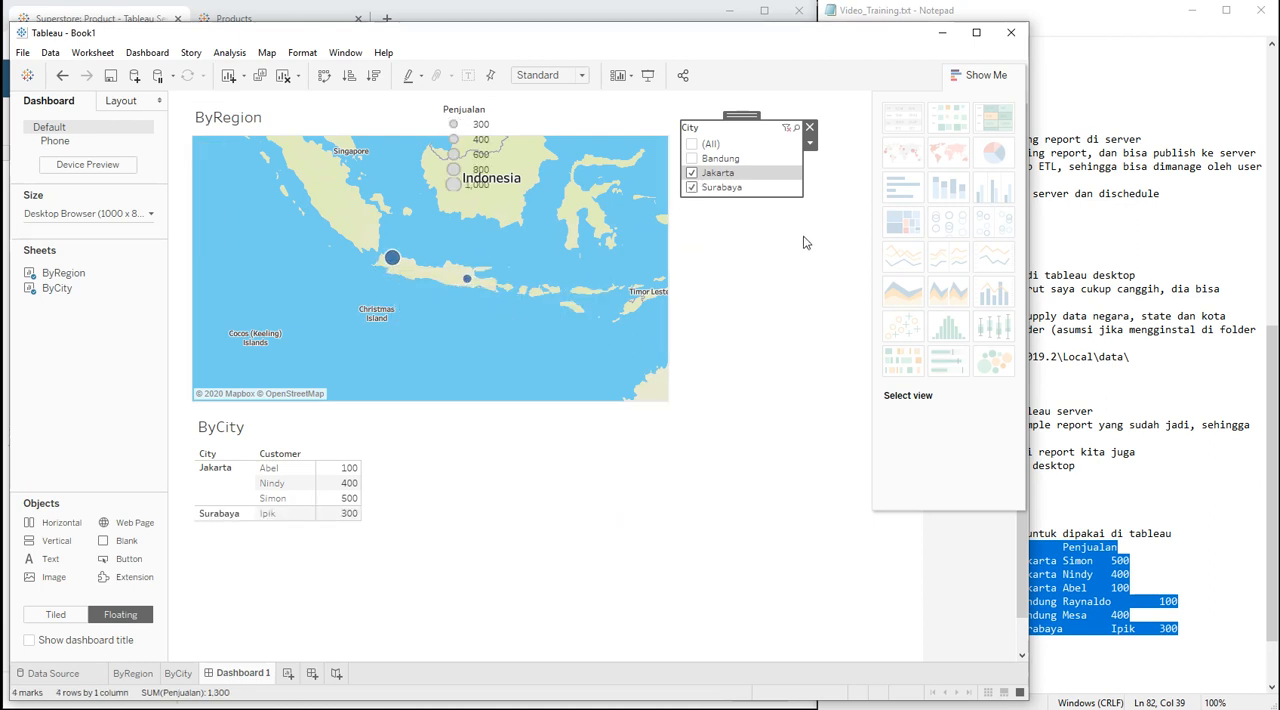
click(691, 158)
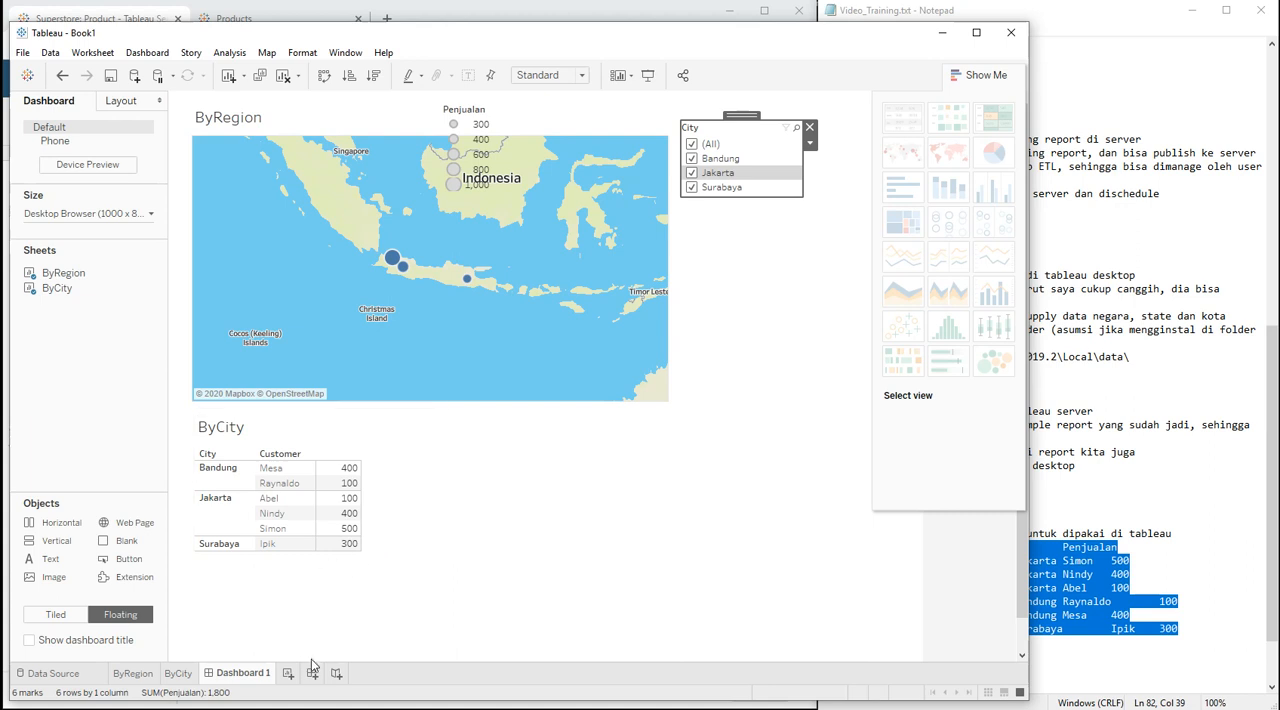
Step: Create a story with the ByRegion map as its first story point, captioned "report penjualan by region"
click(336, 675)
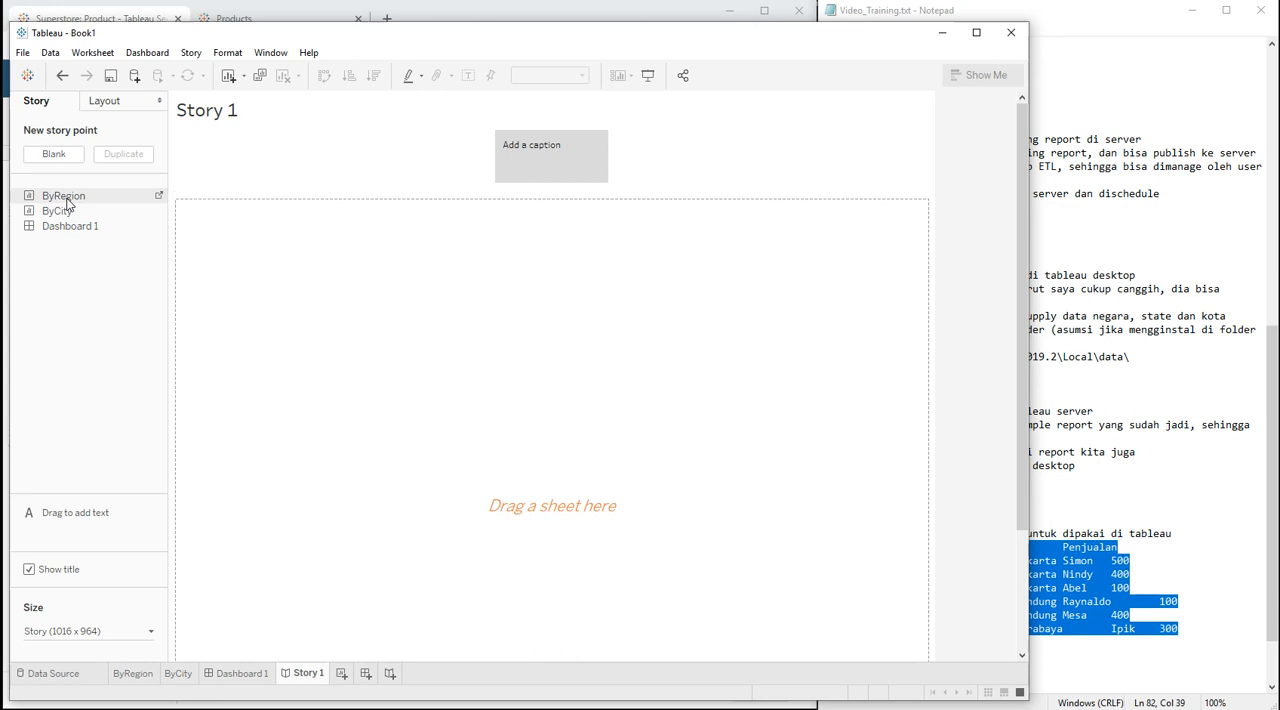
drag(67, 200, 357, 366)
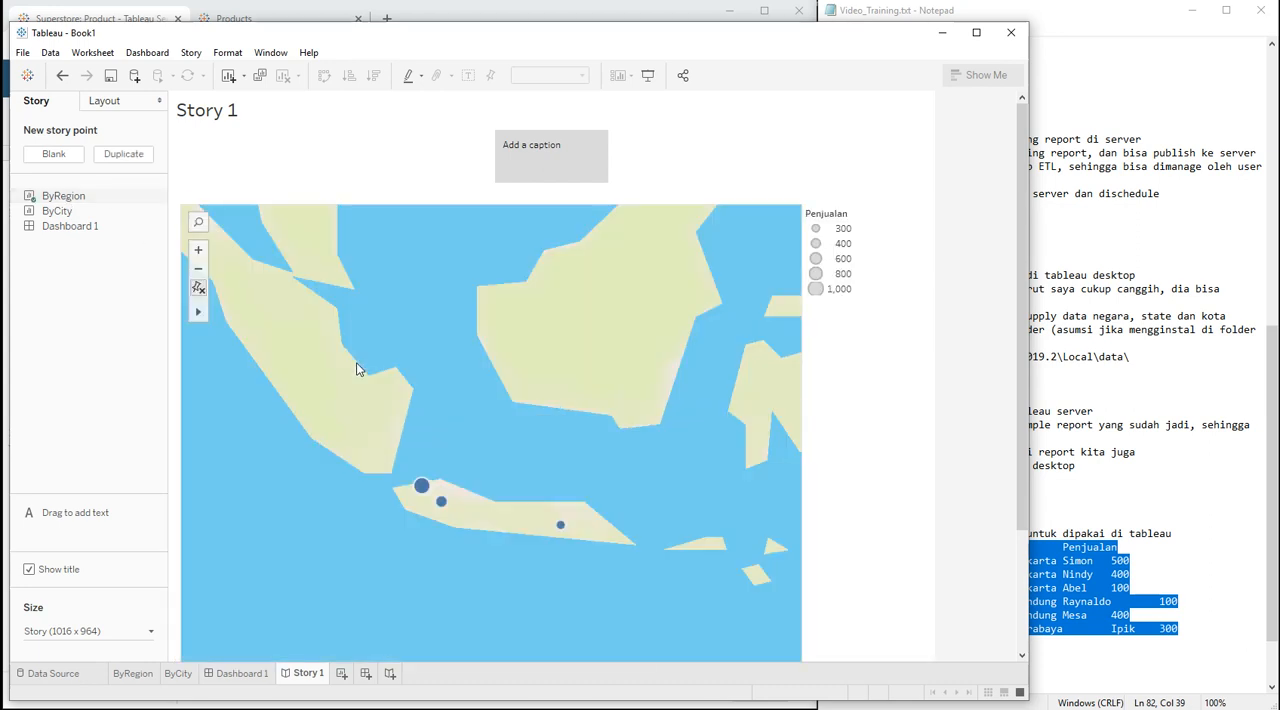
click(541, 155)
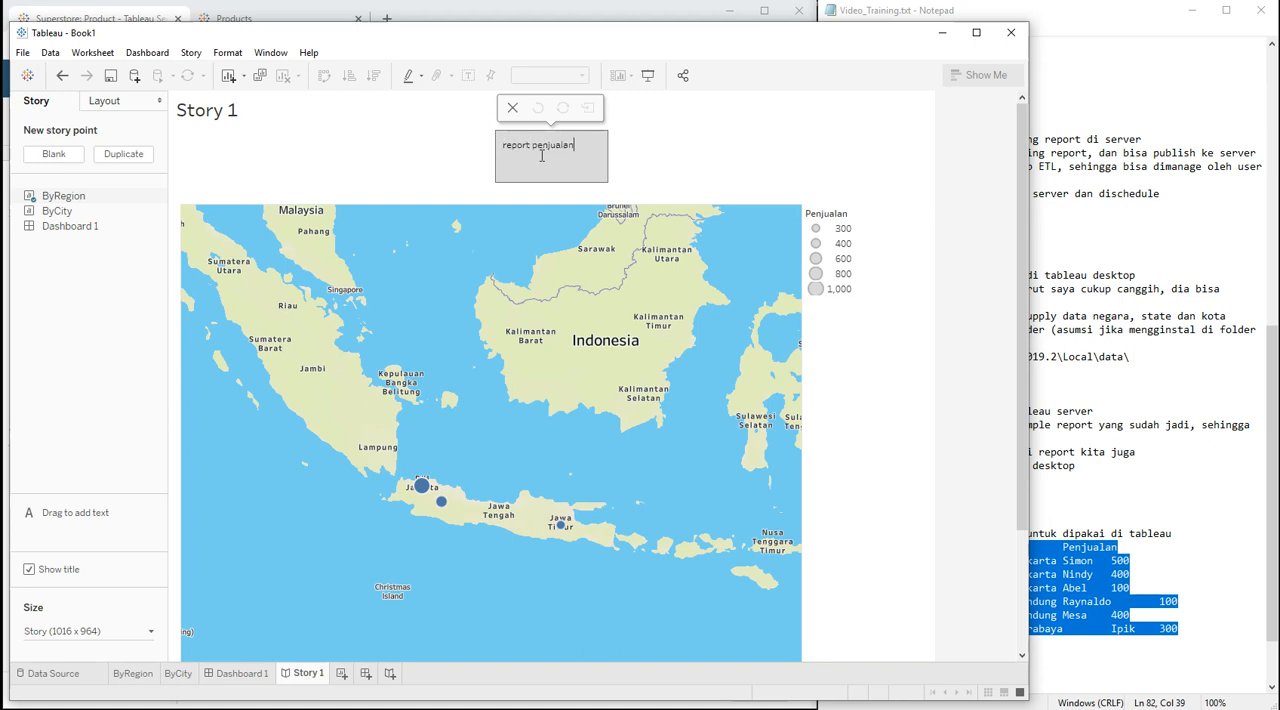
text(report penjualan by region)
Step: Add the ByCity table as a second story point after the map, captioned "report penjualan by city, in table"
mouse_move(53, 211)
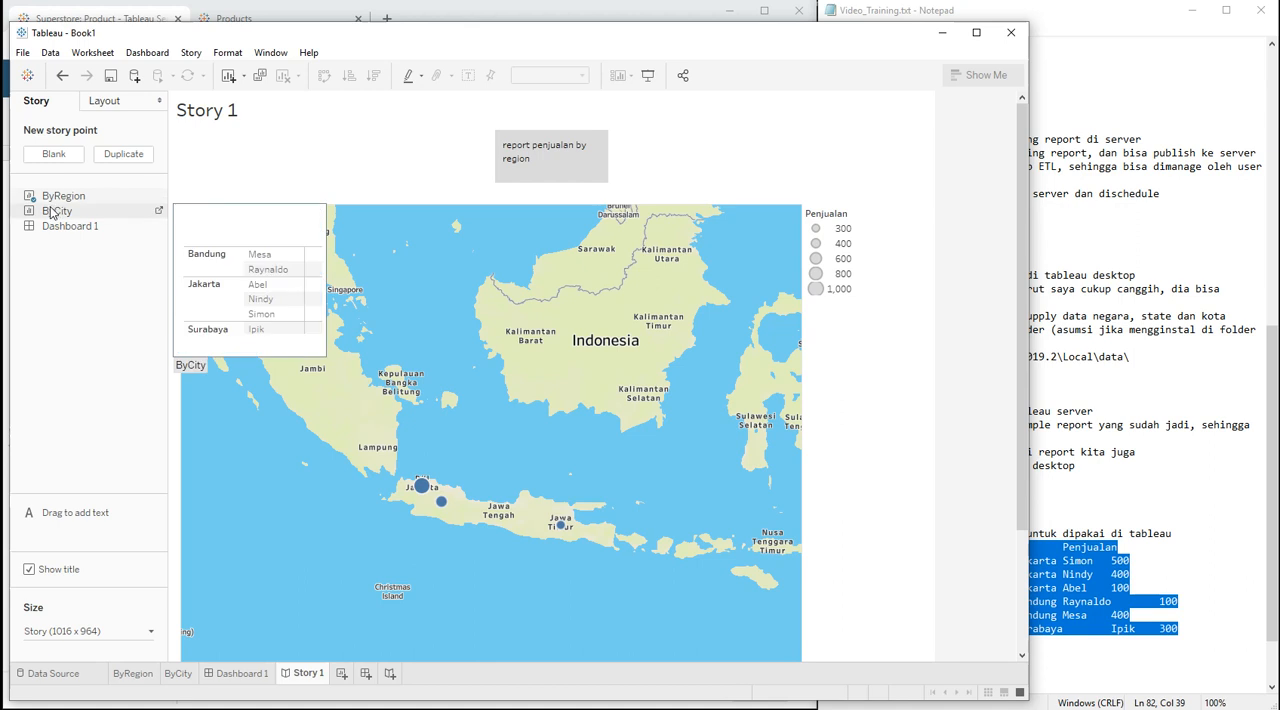
mouse_move(53, 213)
mouse_down()
mouse_move(439, 205)
mouse_move(628, 163)
mouse_up()
click(626, 161)
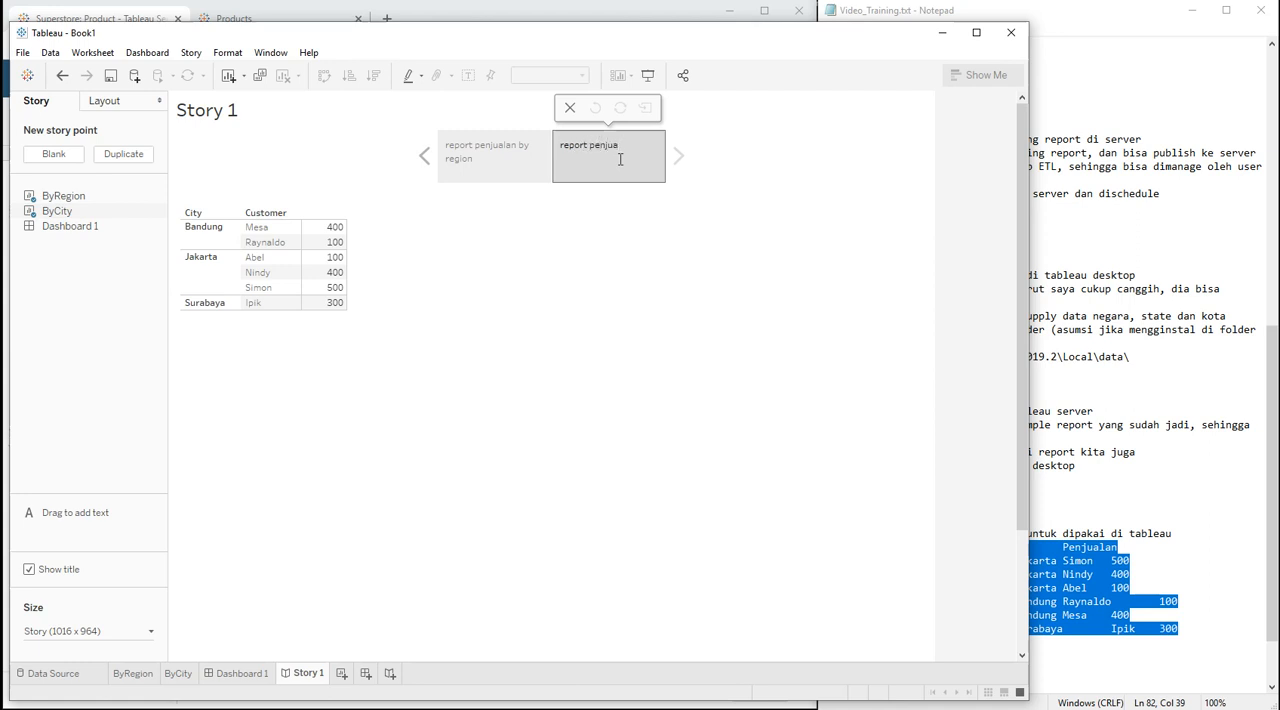
text(report penjualan by city, in table)
click(598, 371)
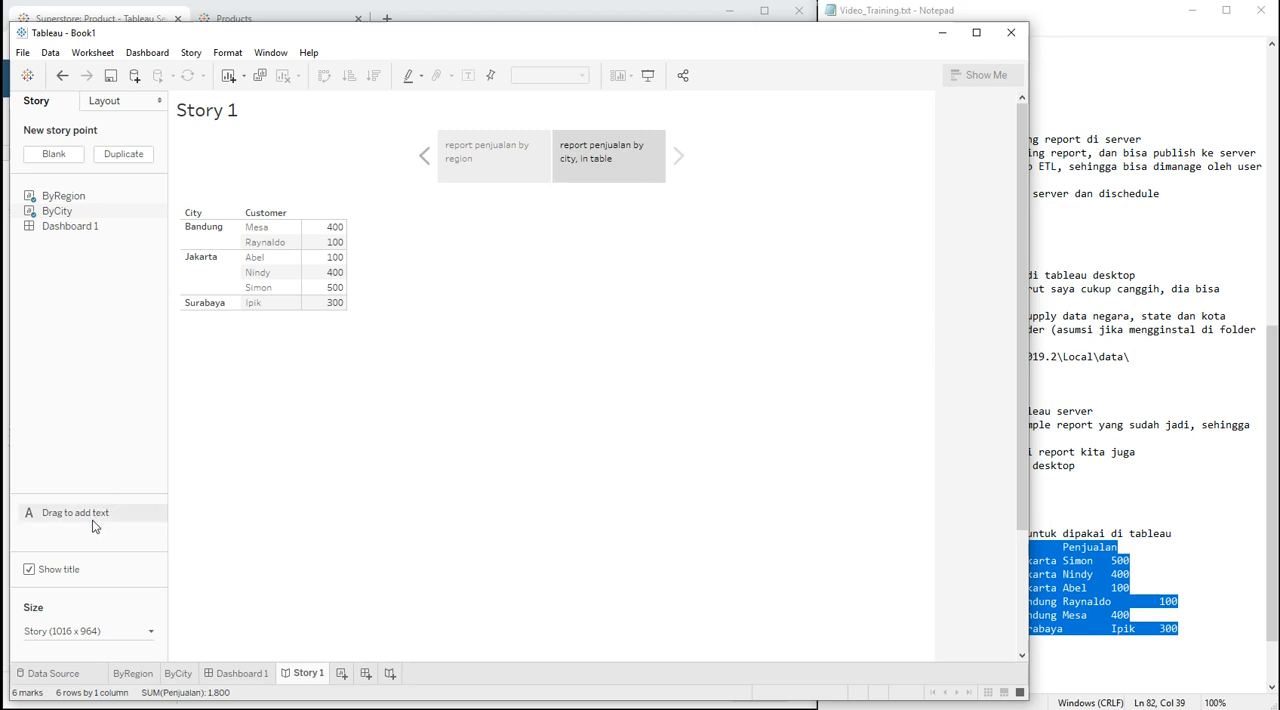
Step: Place a text description reading "testing sajah" beside the ByCity table in the second story point
drag(92, 526, 451, 243)
text(tes)
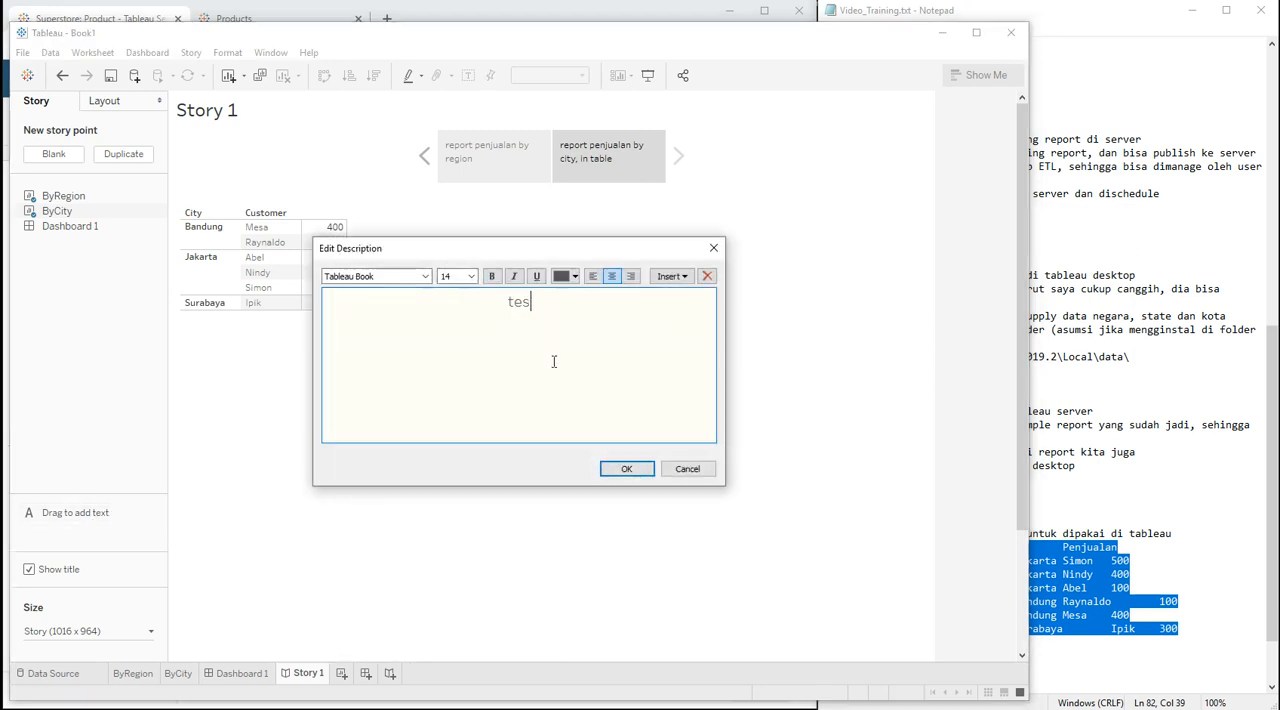
text(ting sajah)
click(622, 470)
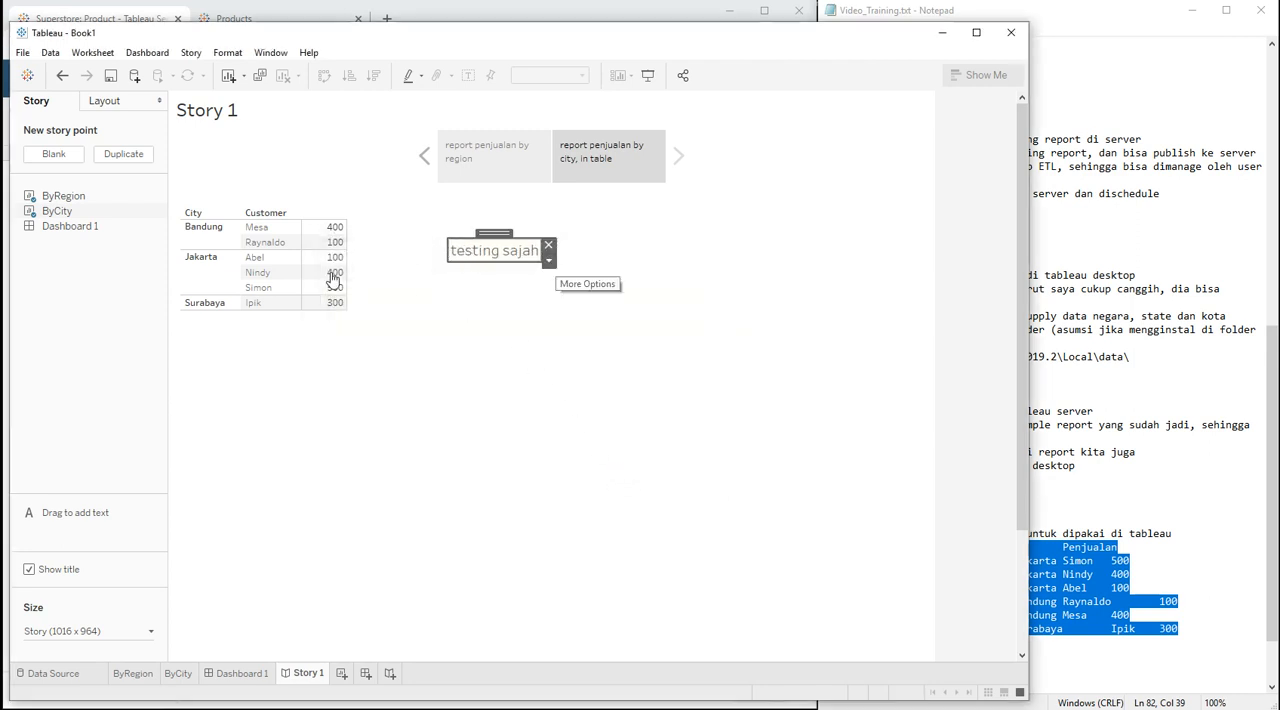
Step: Add a point annotation reading "kenapa jawa tengah kosong" at Jawa Tengah on the map in the first story point
click(506, 170)
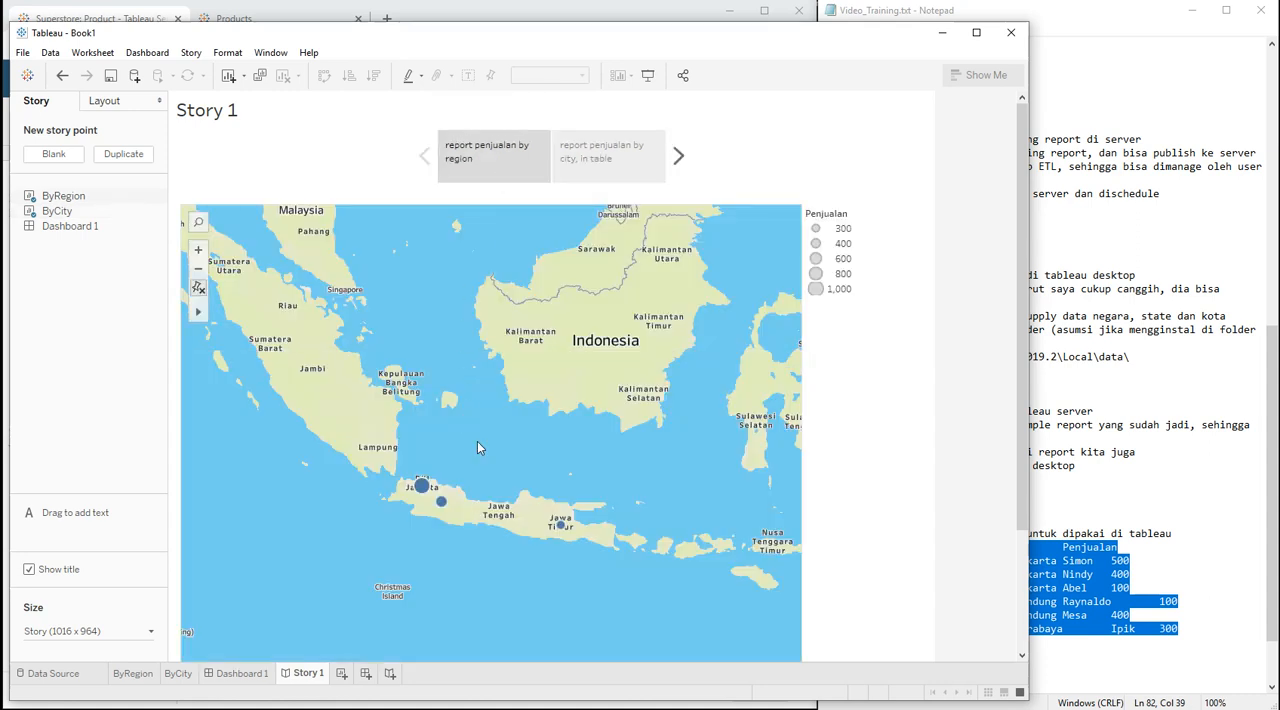
right_click(491, 521)
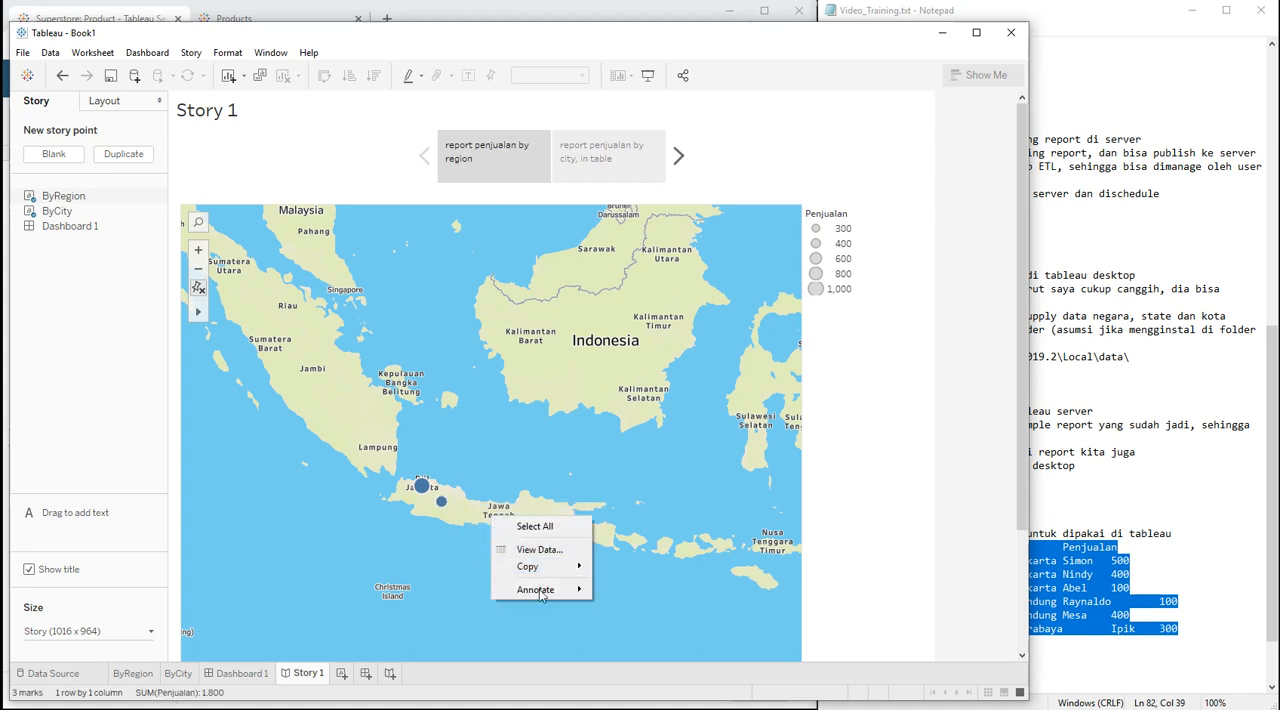
mouse_move(541, 592)
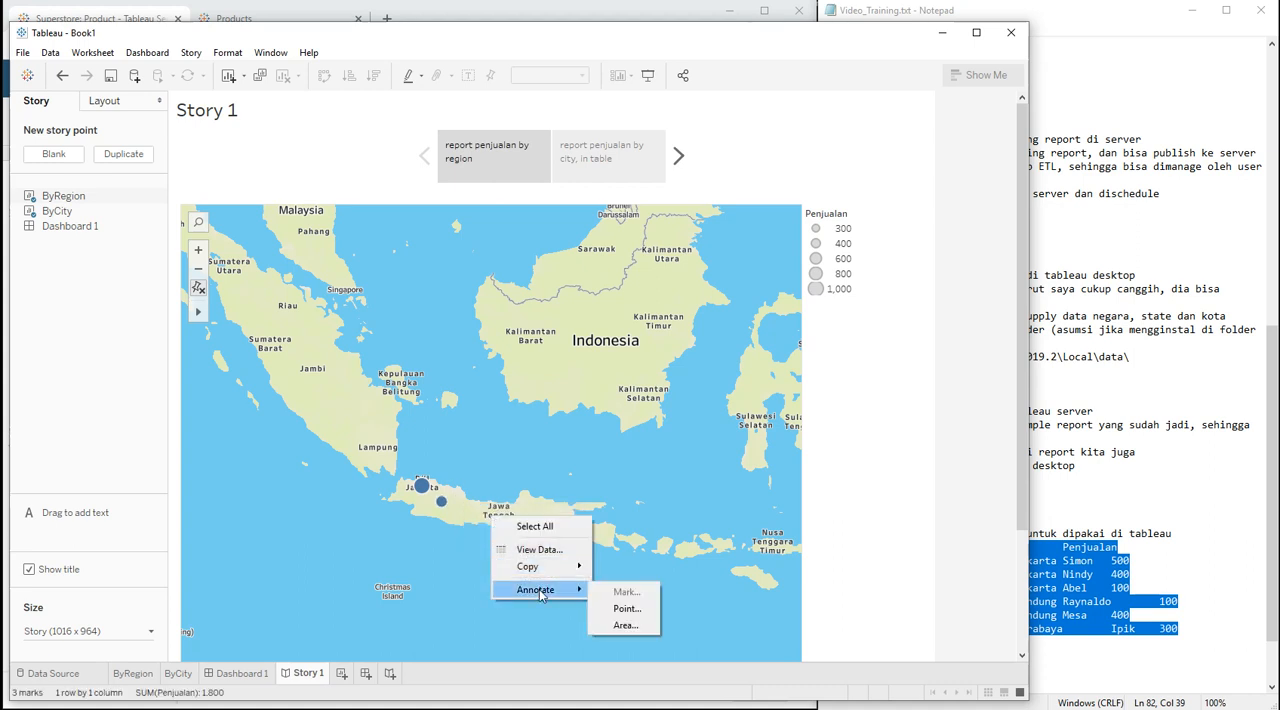
click(616, 610)
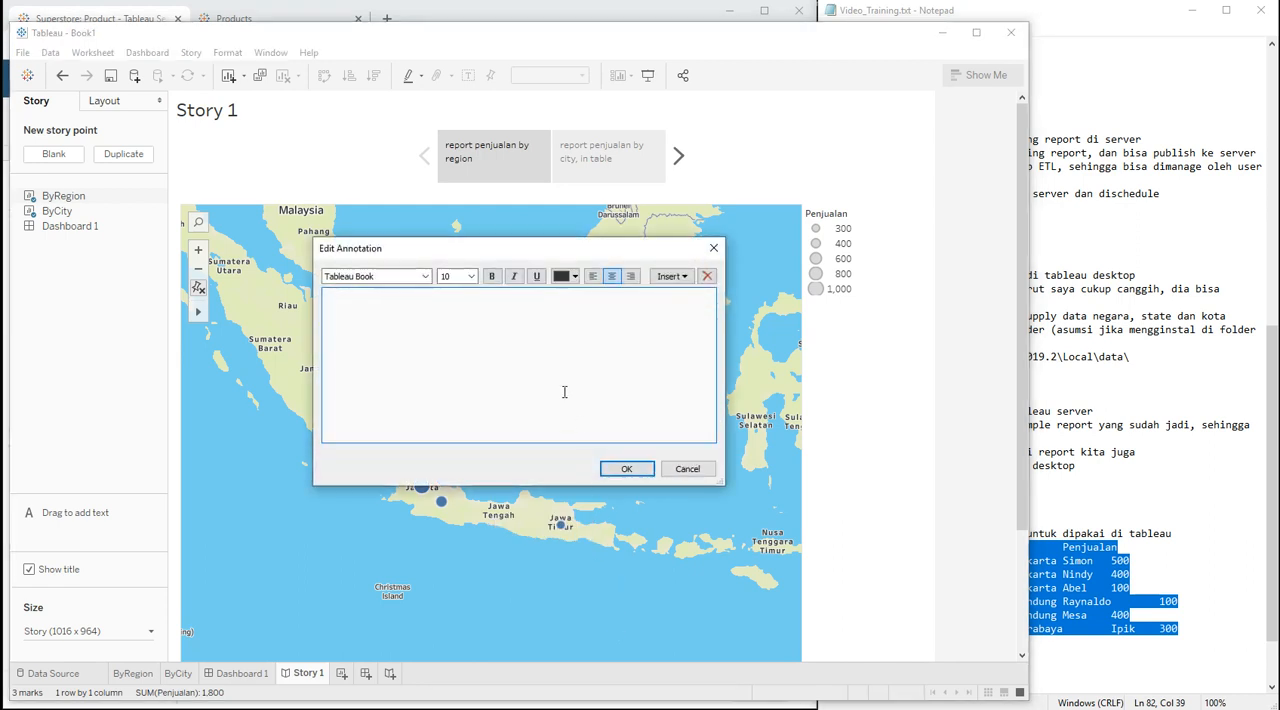
text(napa jawa tengah kosong)
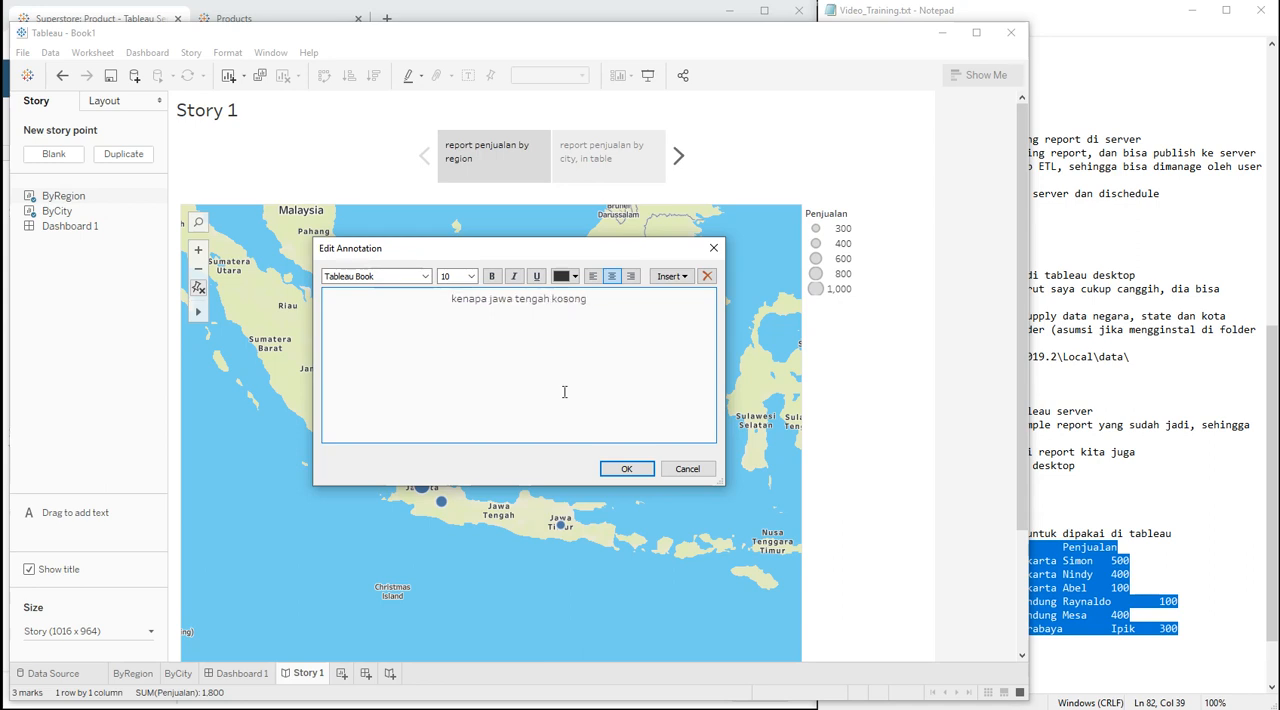
click(626, 468)
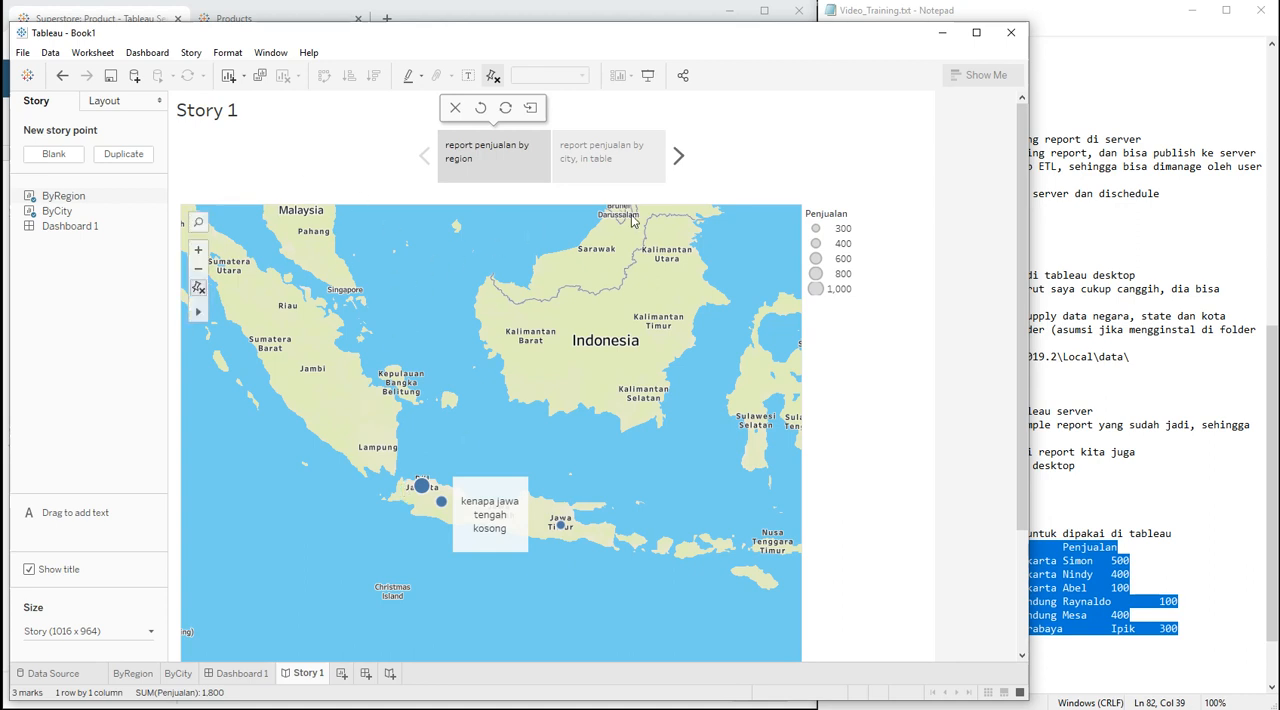
Step: Switch to Notepad and review the training outline in Video_Training.txt, including the report-building, sample report download and Tableau component sections
click(1171, 573)
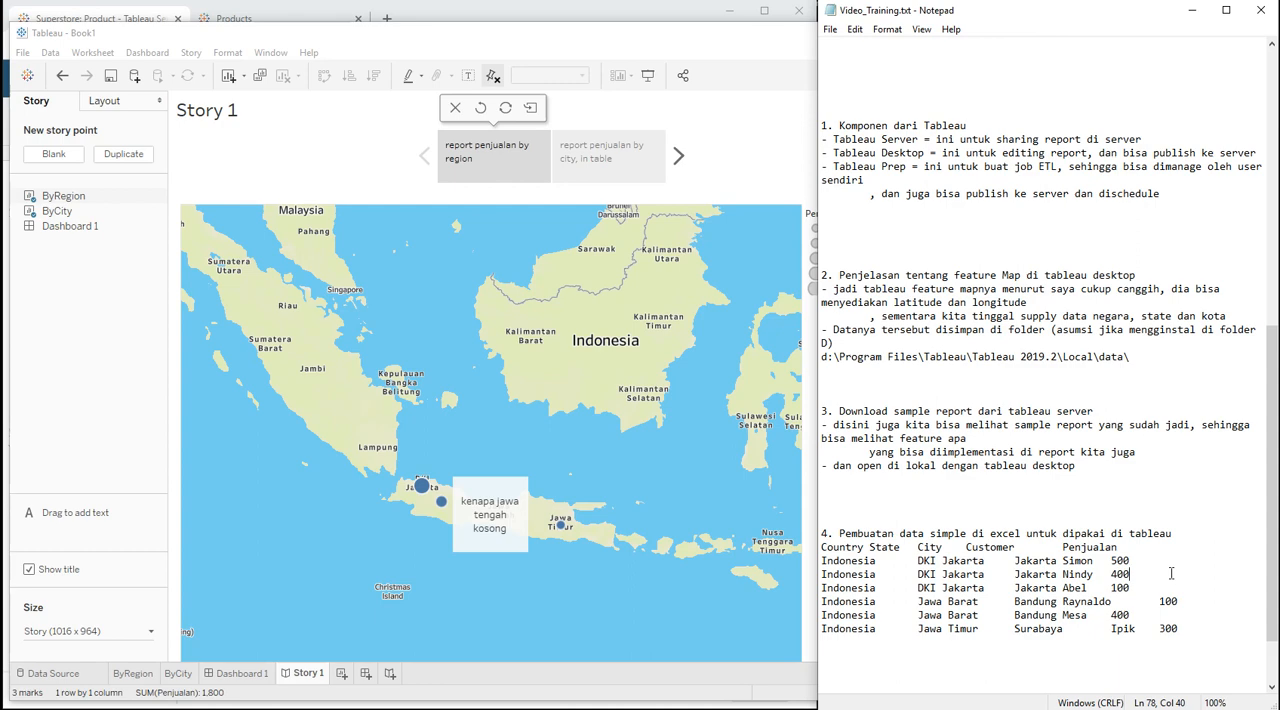
key(Down)
key(Down)
key(Down)
key(Down)
key(Down)
key(Down)
key(Down)
key(Down)
key(Down)
key(Down)
key(Down)
key(Down)
key(Down)
key(Down)
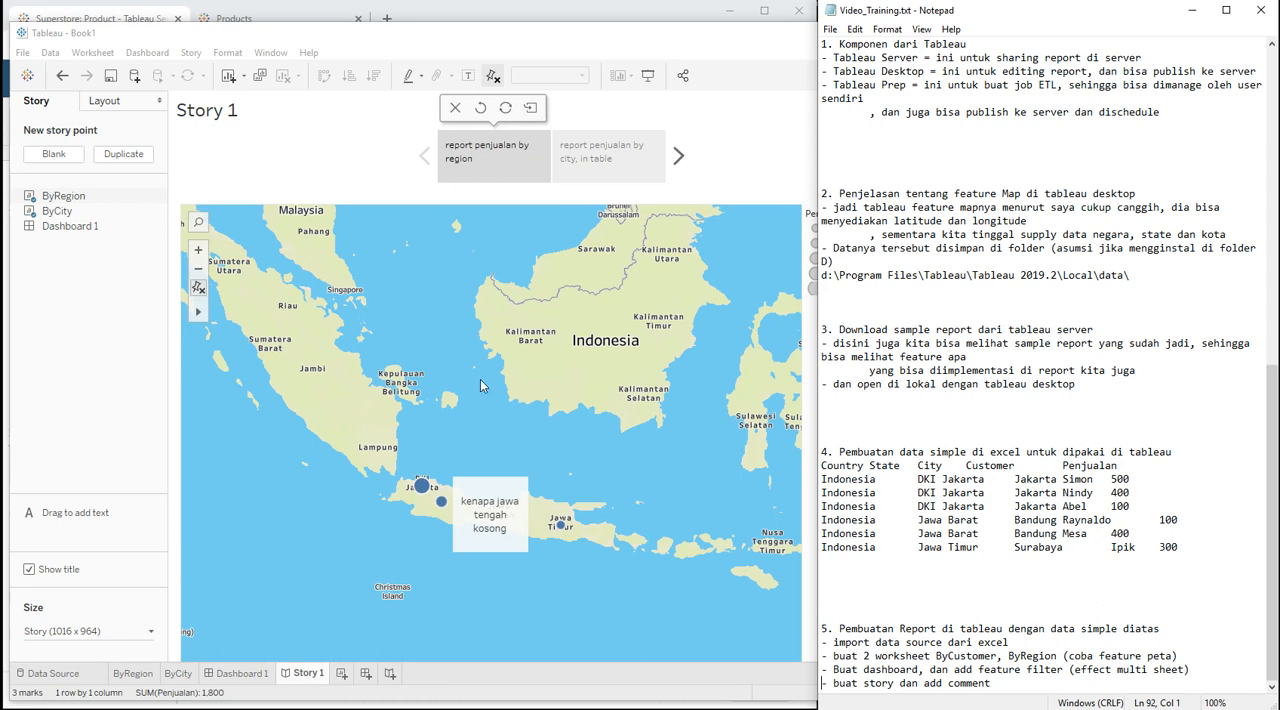
click(908, 343)
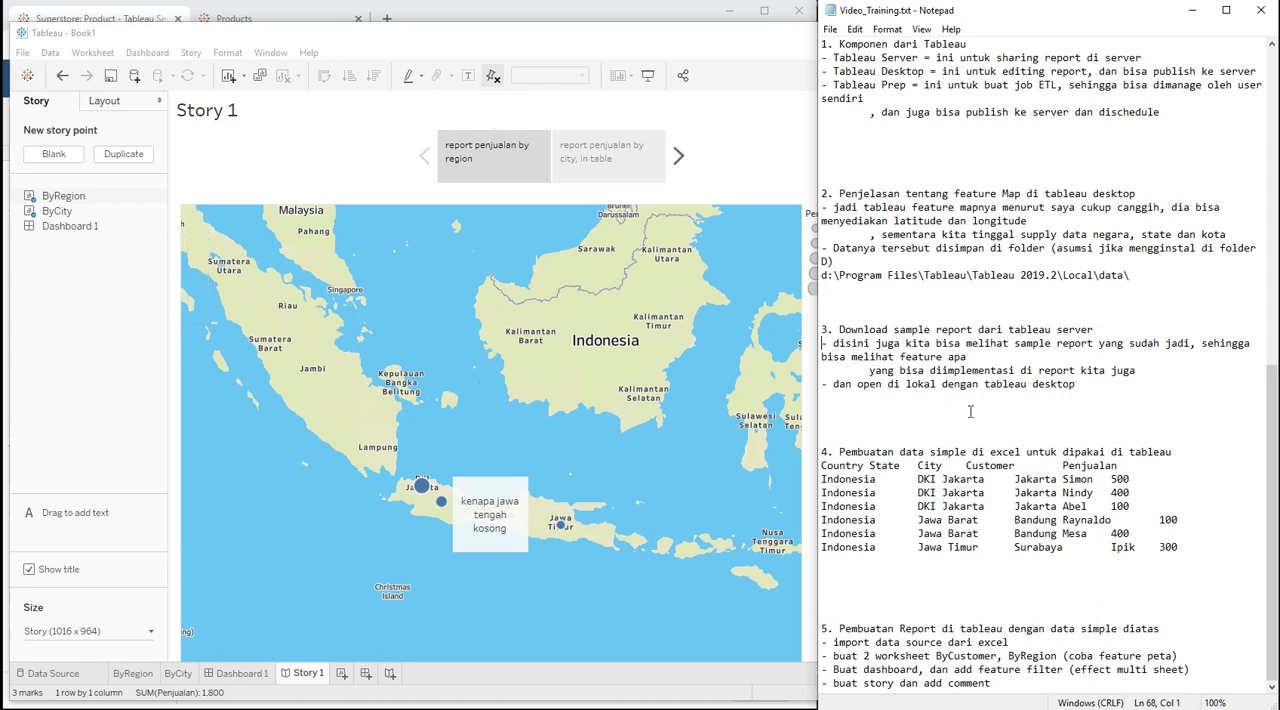
key(Up)
key(shift+Down)
key(shift+Down)
key(shift+Down)
key(shift+Down)
key(shift+Down)
key(shift+Up)
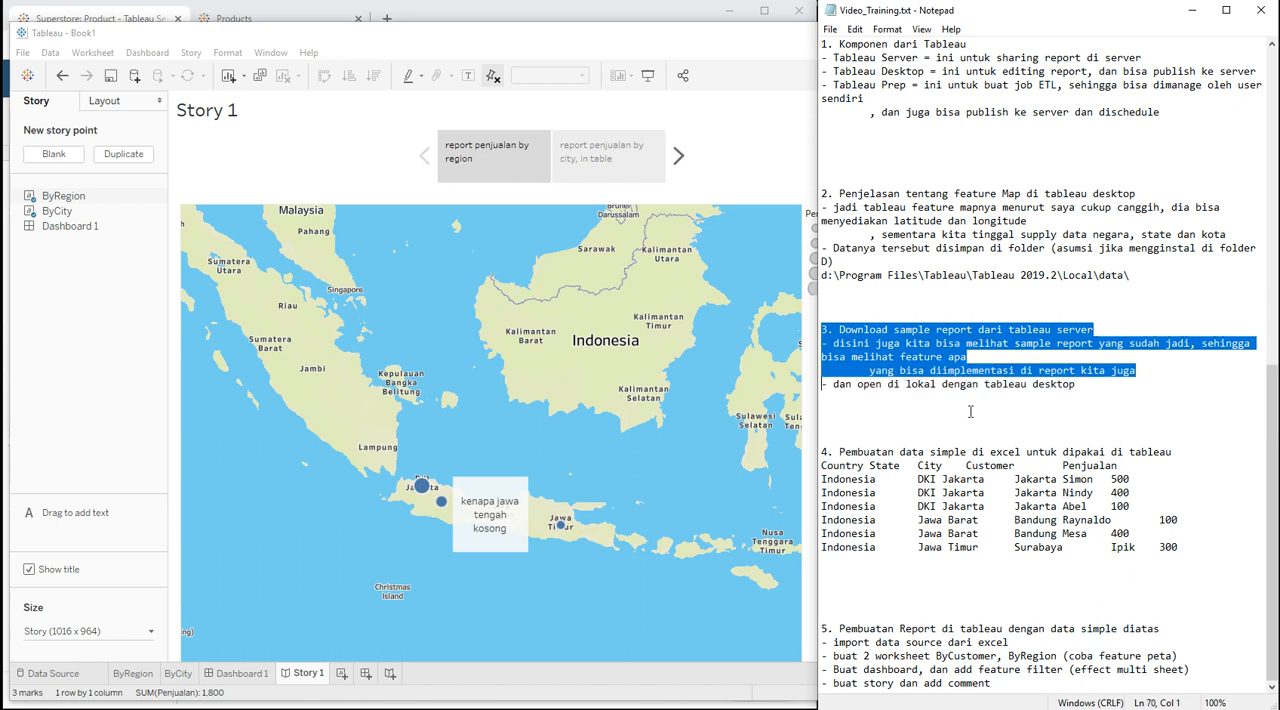
key(shift+Down)
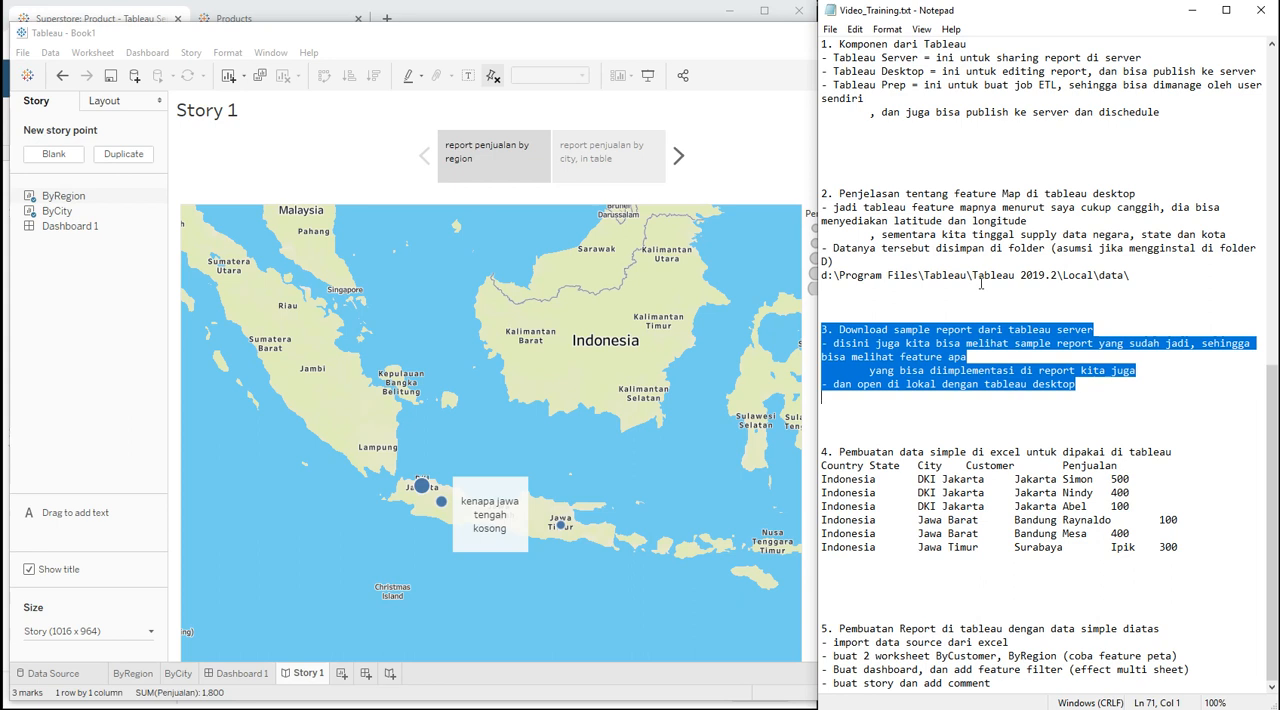
click(930, 70)
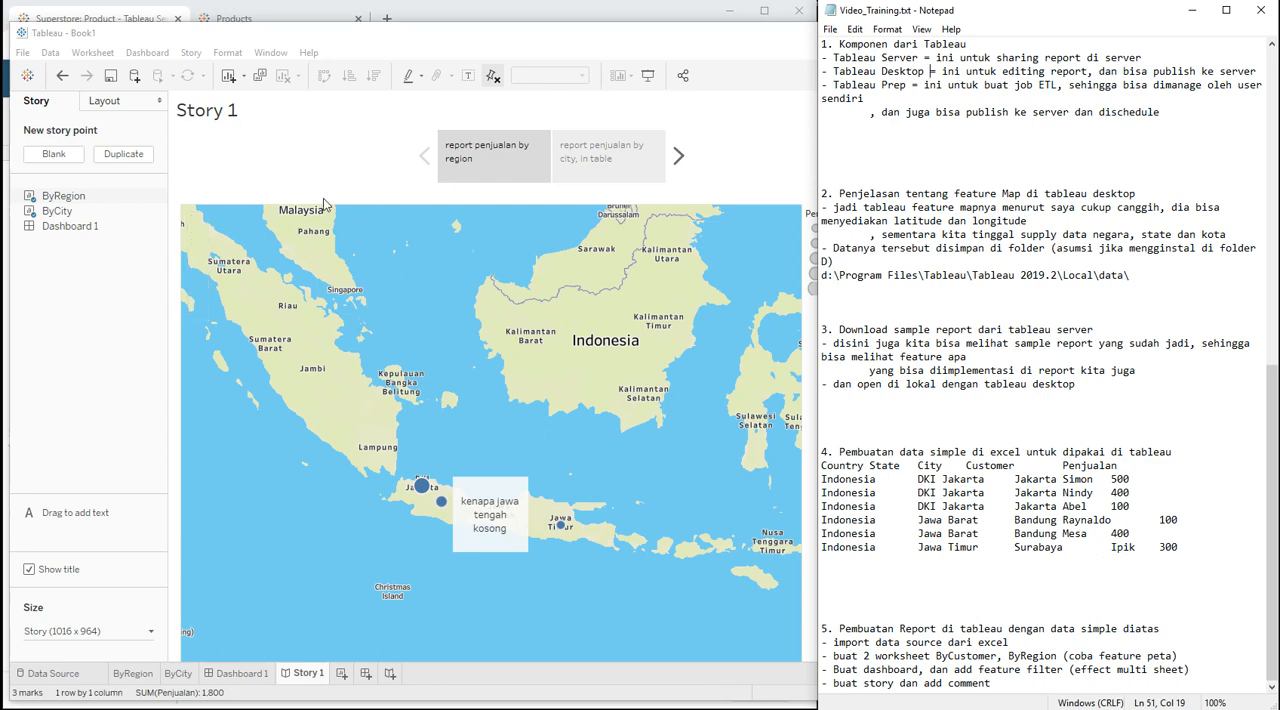
Step: Return to Tableau and review the ByCity worksheet and the combined dashboard
click(177, 678)
click(177, 678)
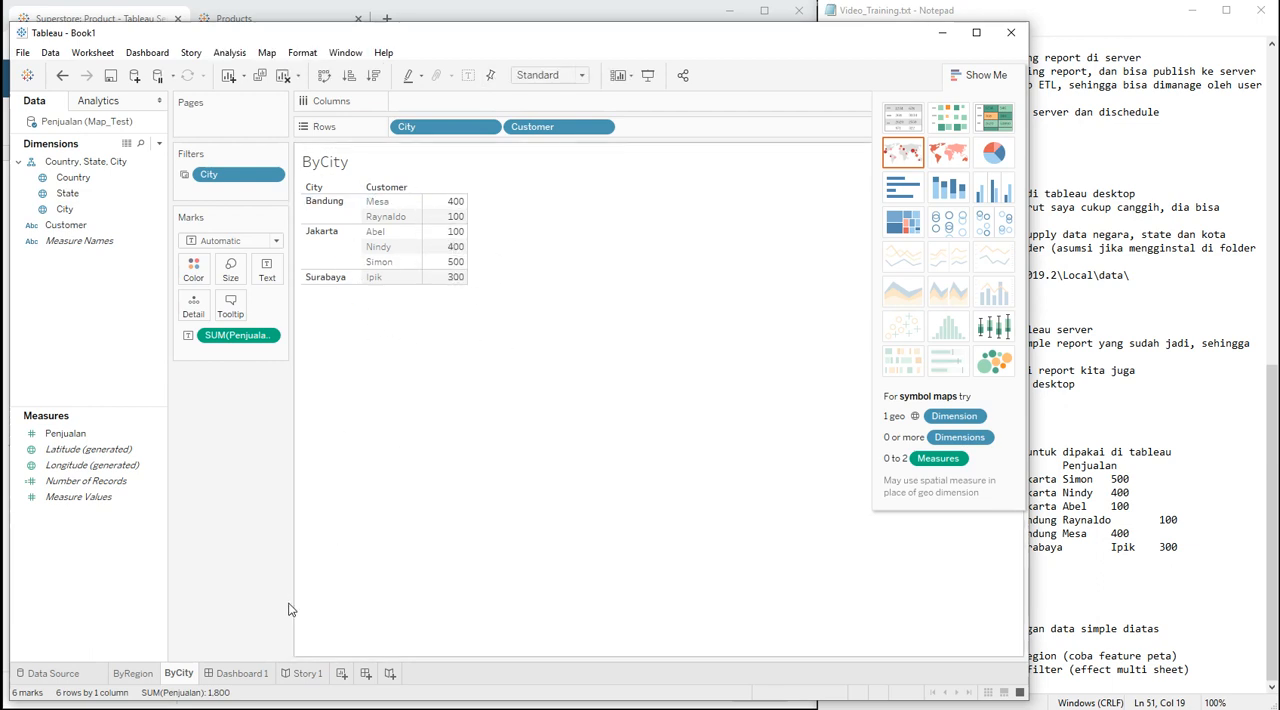
click(256, 673)
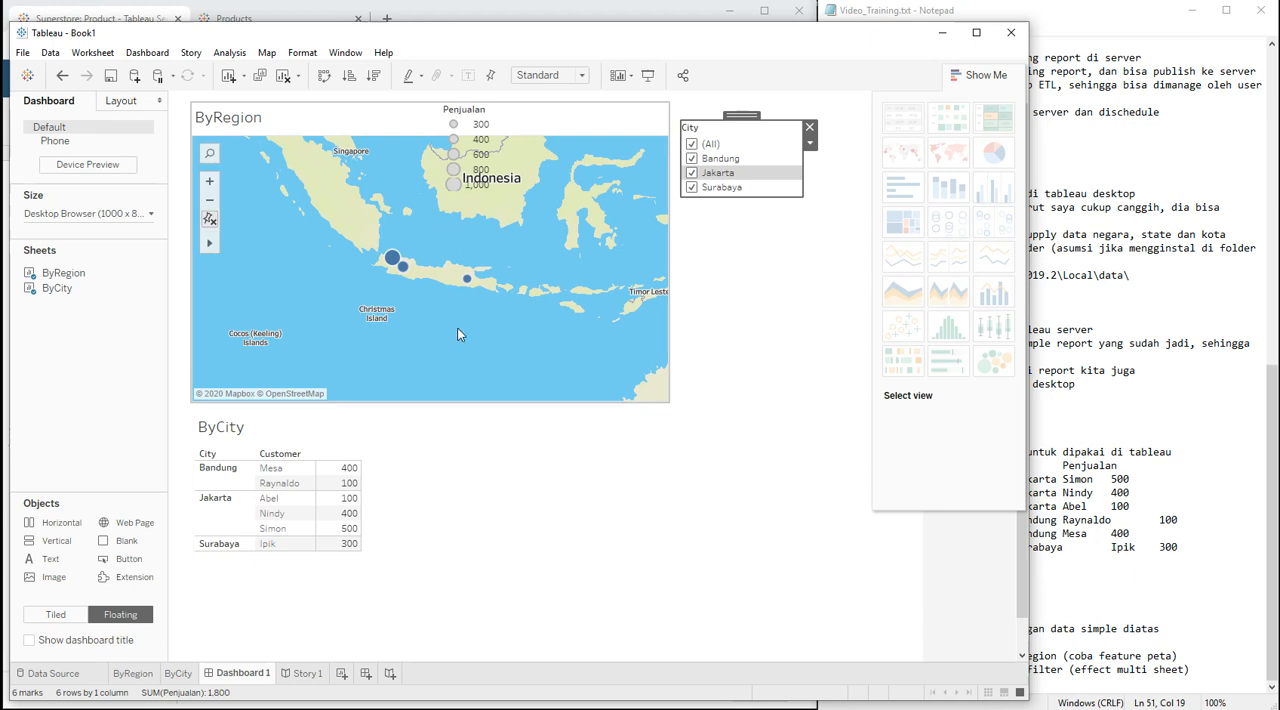